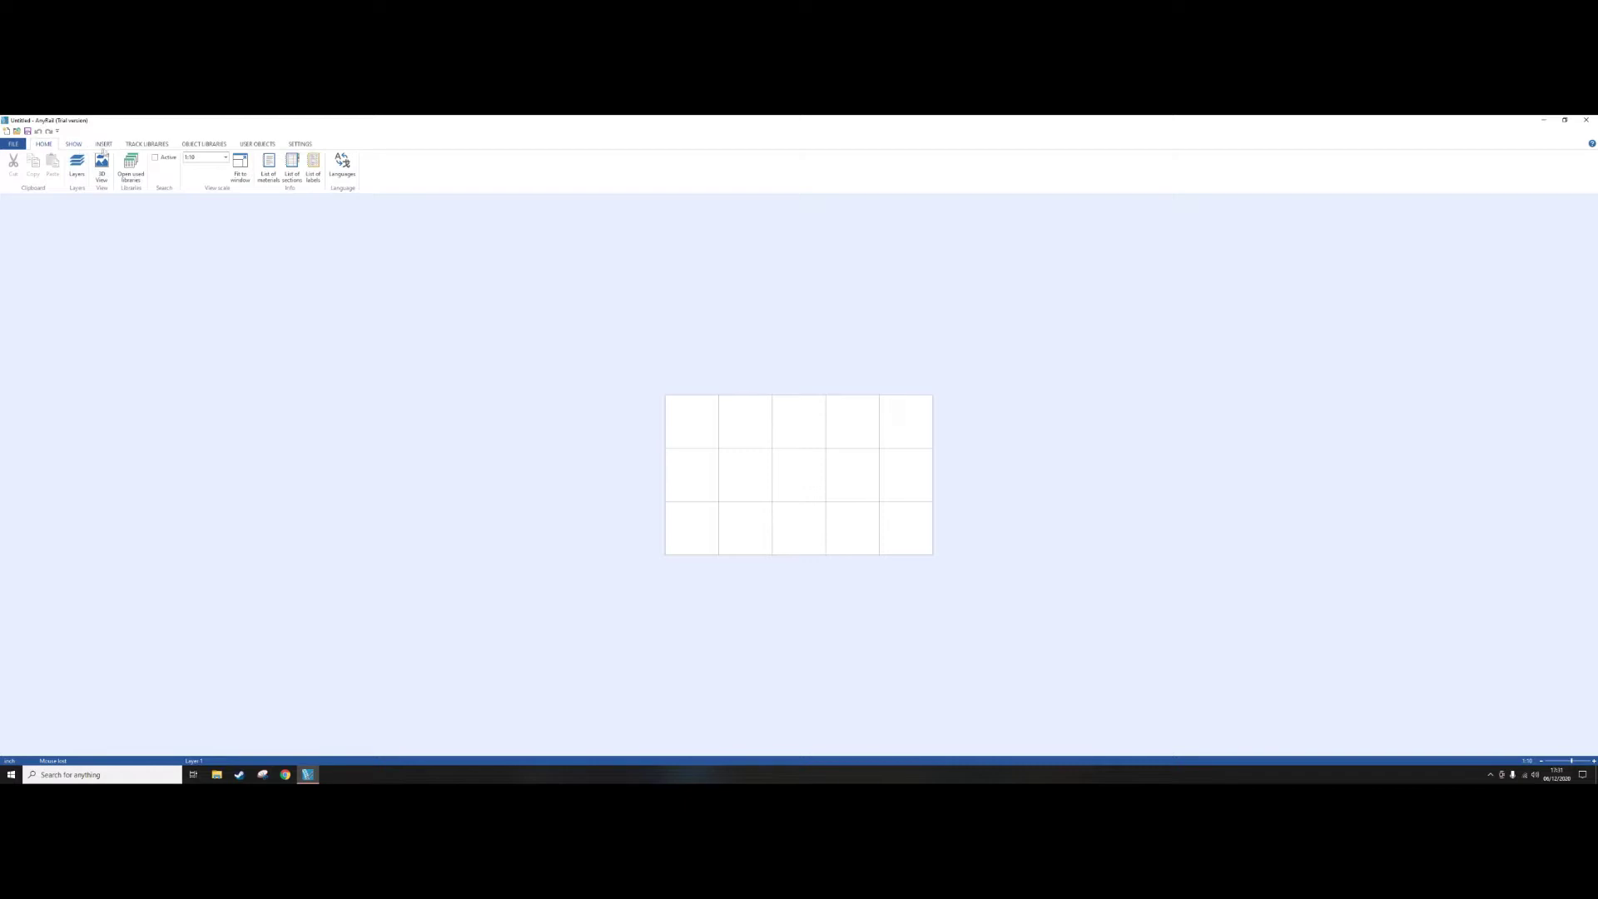
- Check which measurement systems the layout settings offer
left_click(301, 145)
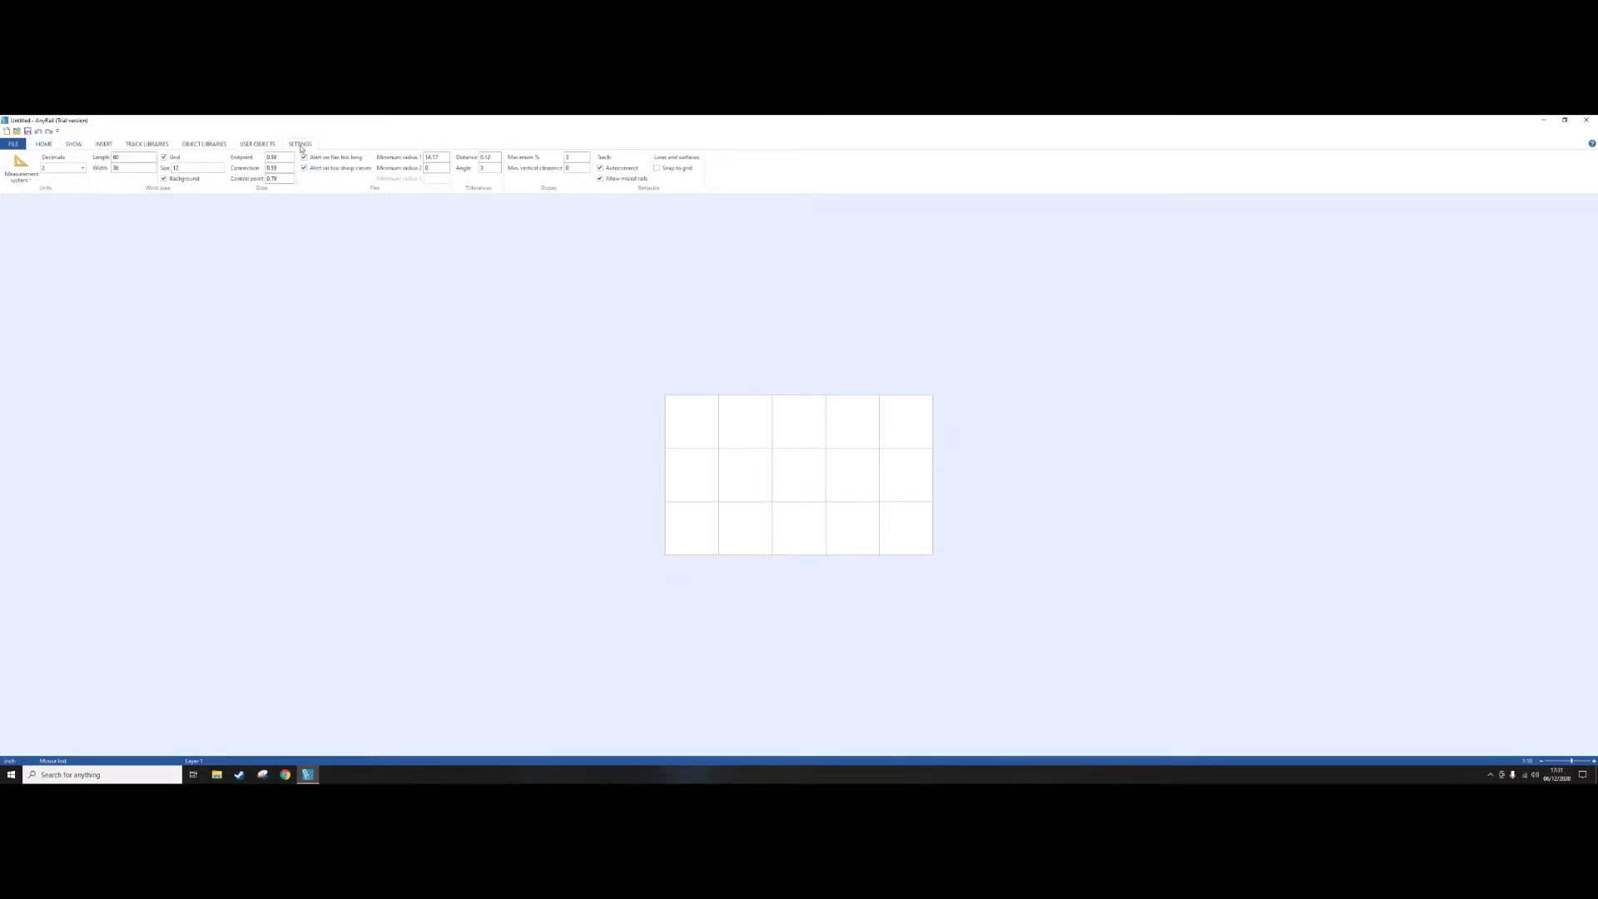
left_click(11, 172)
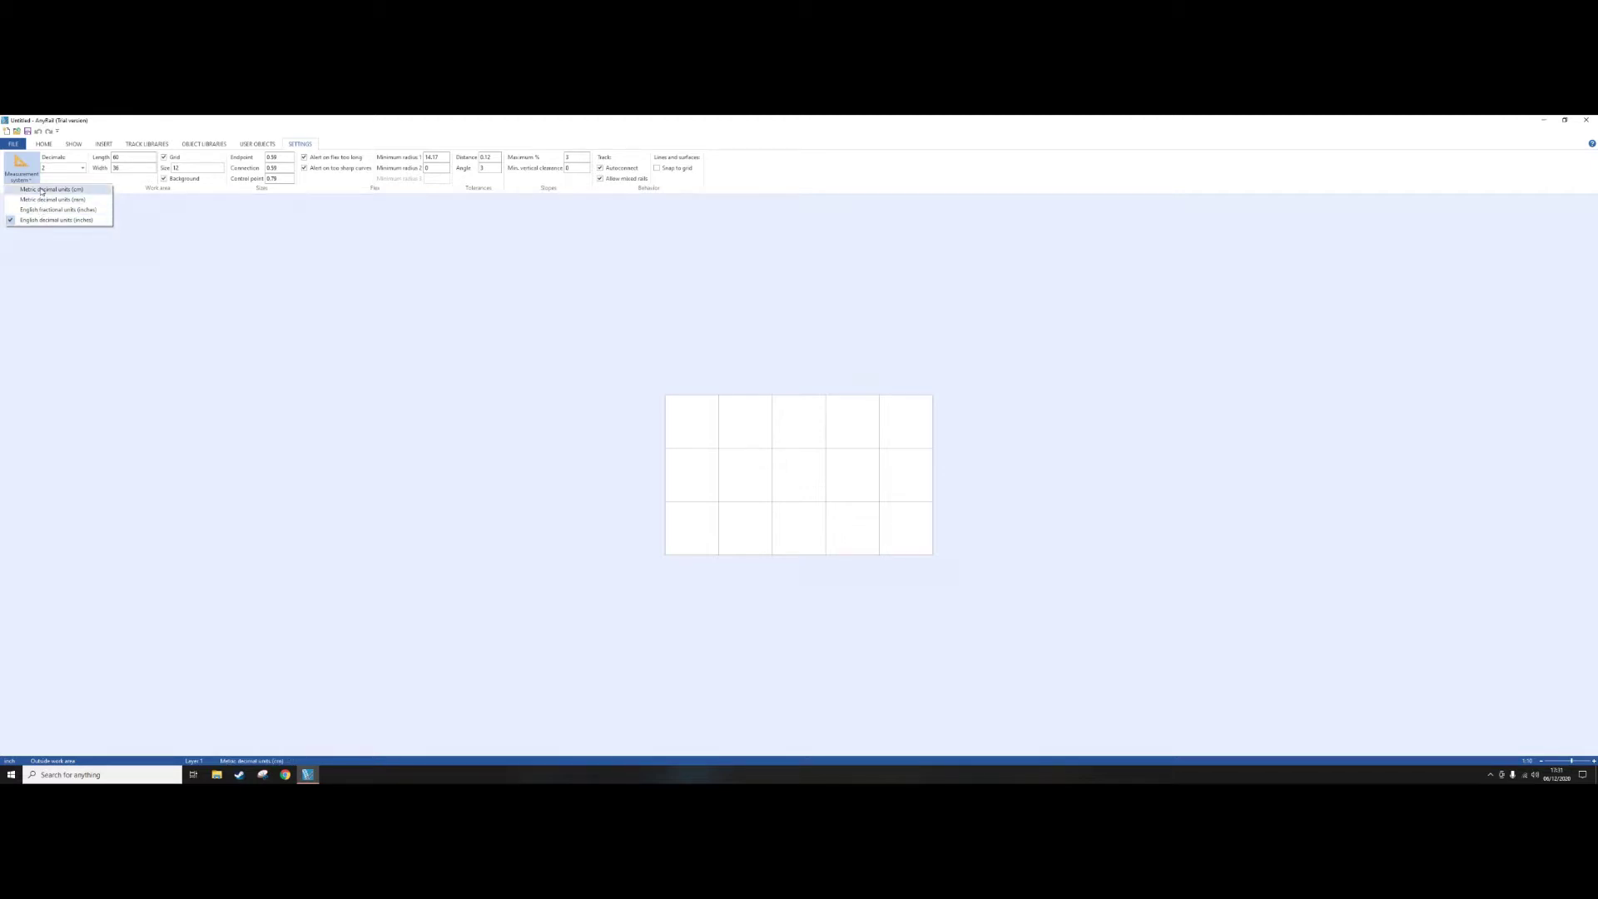
key("Escape")
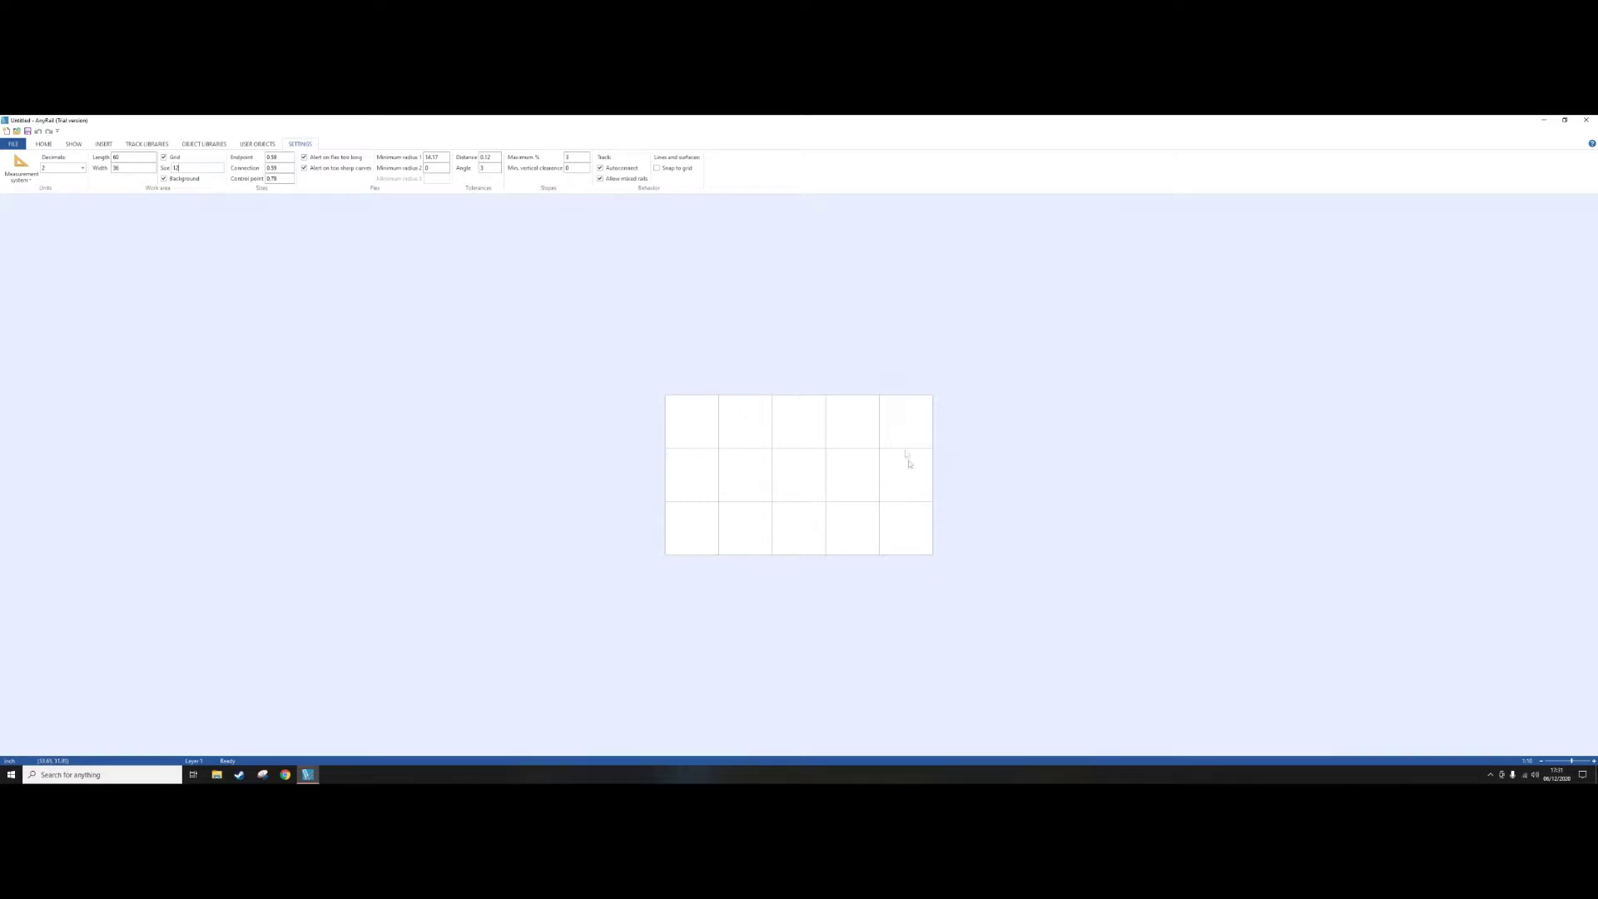
- Open the 00 Hornby Standard Track and 00/H0 Peco Setrack track libraries
left_click(1593, 761)
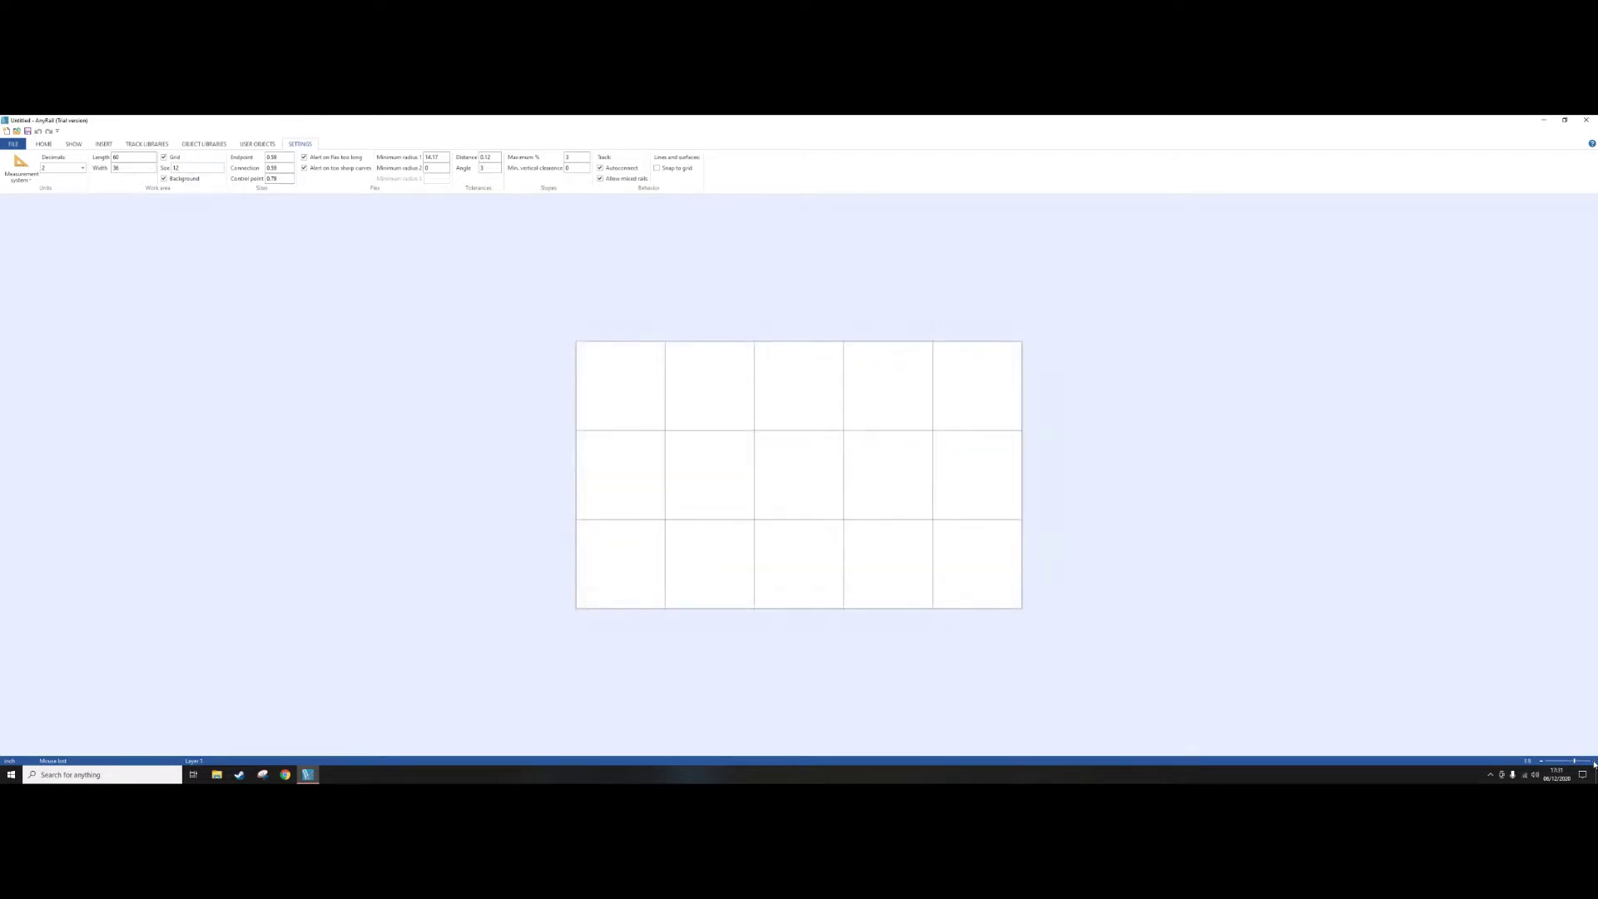
left_click(1594, 760)
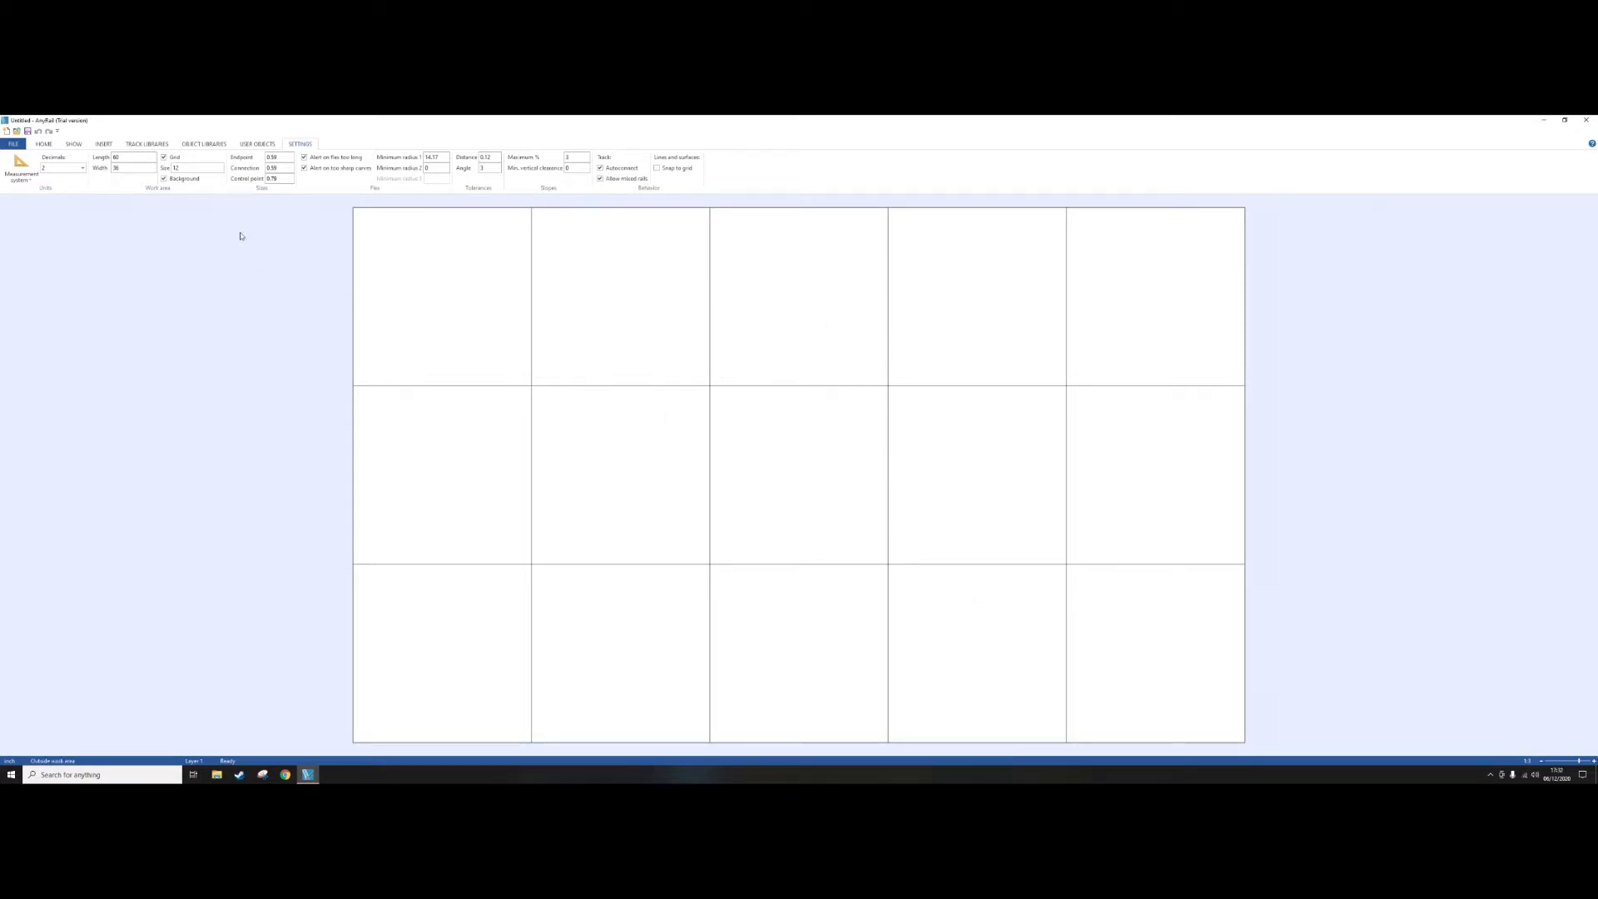
left_click(148, 144)
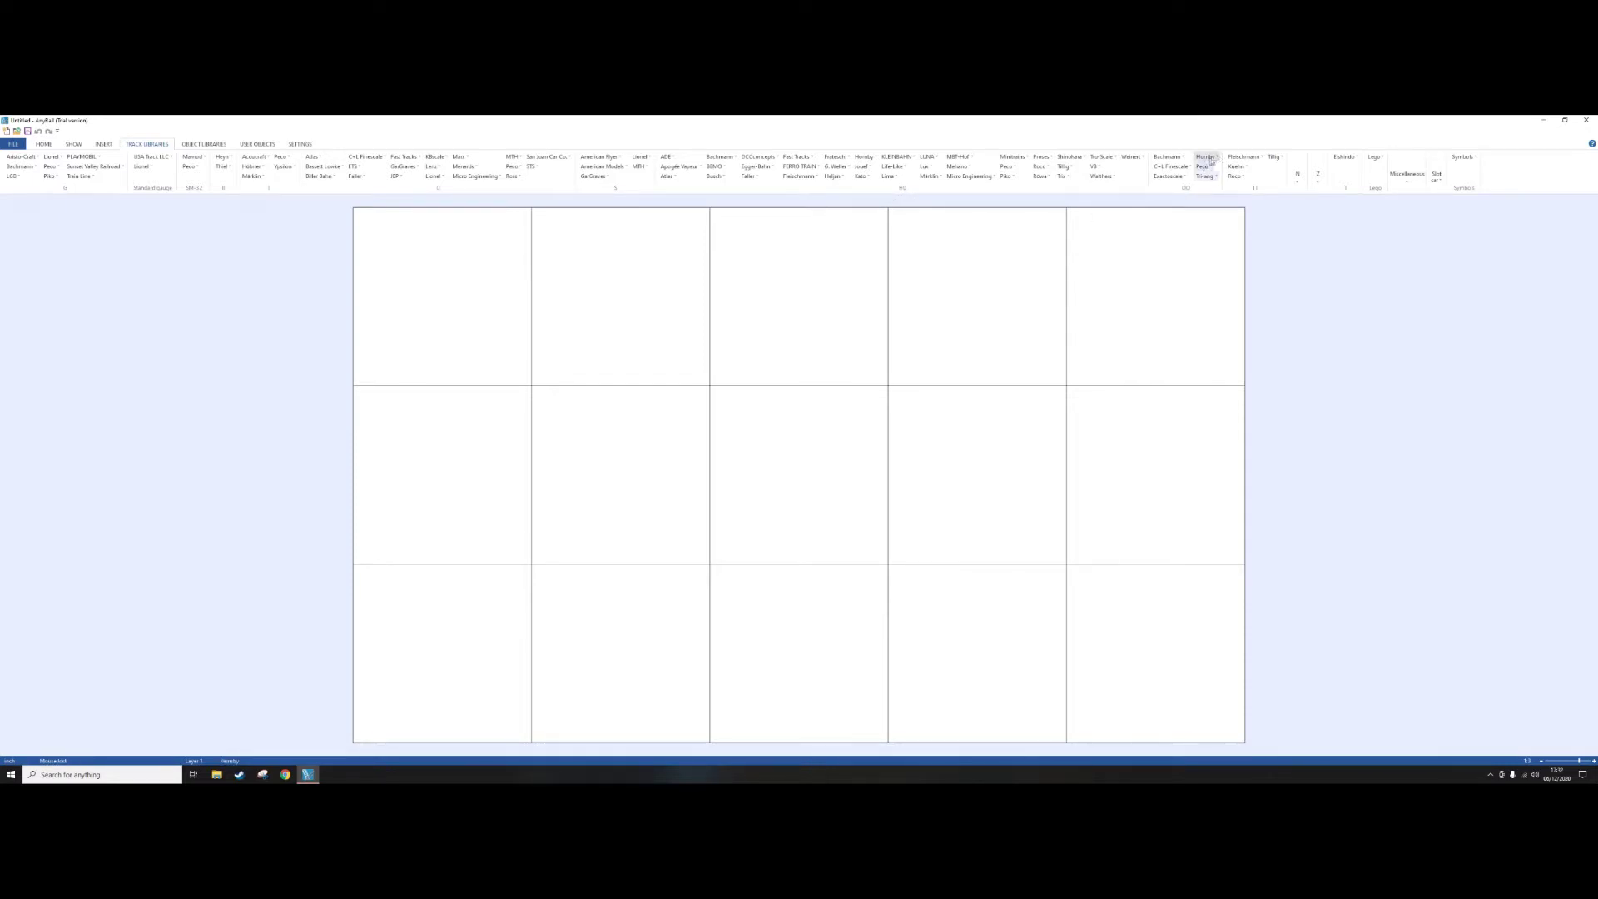
left_click(1205, 156)
left_click(1227, 167)
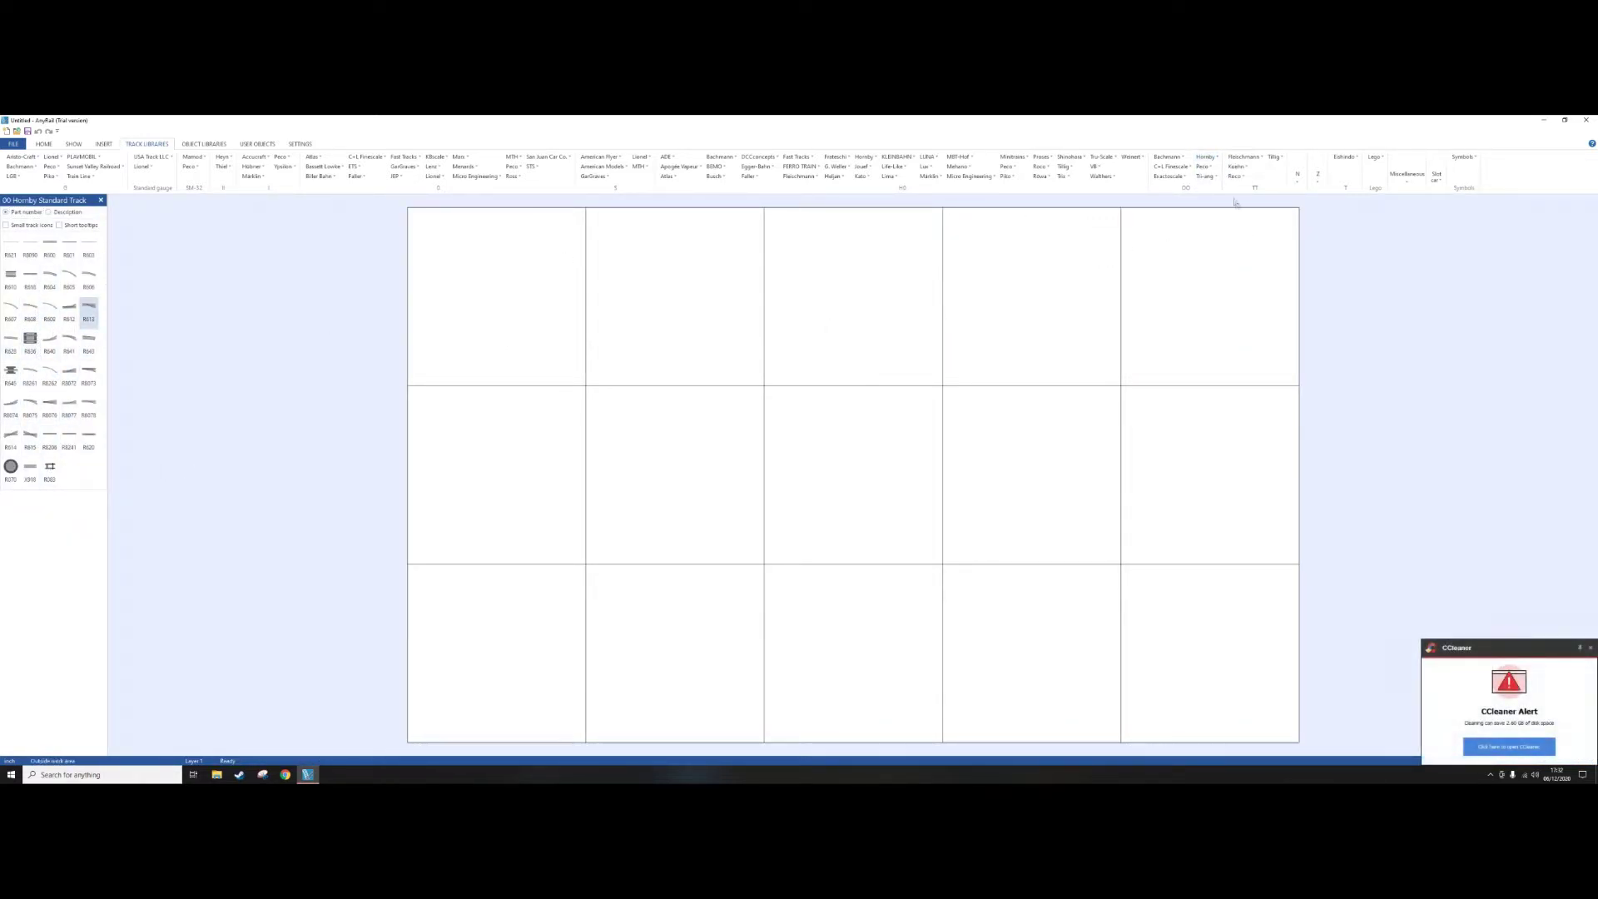
left_click(1211, 168)
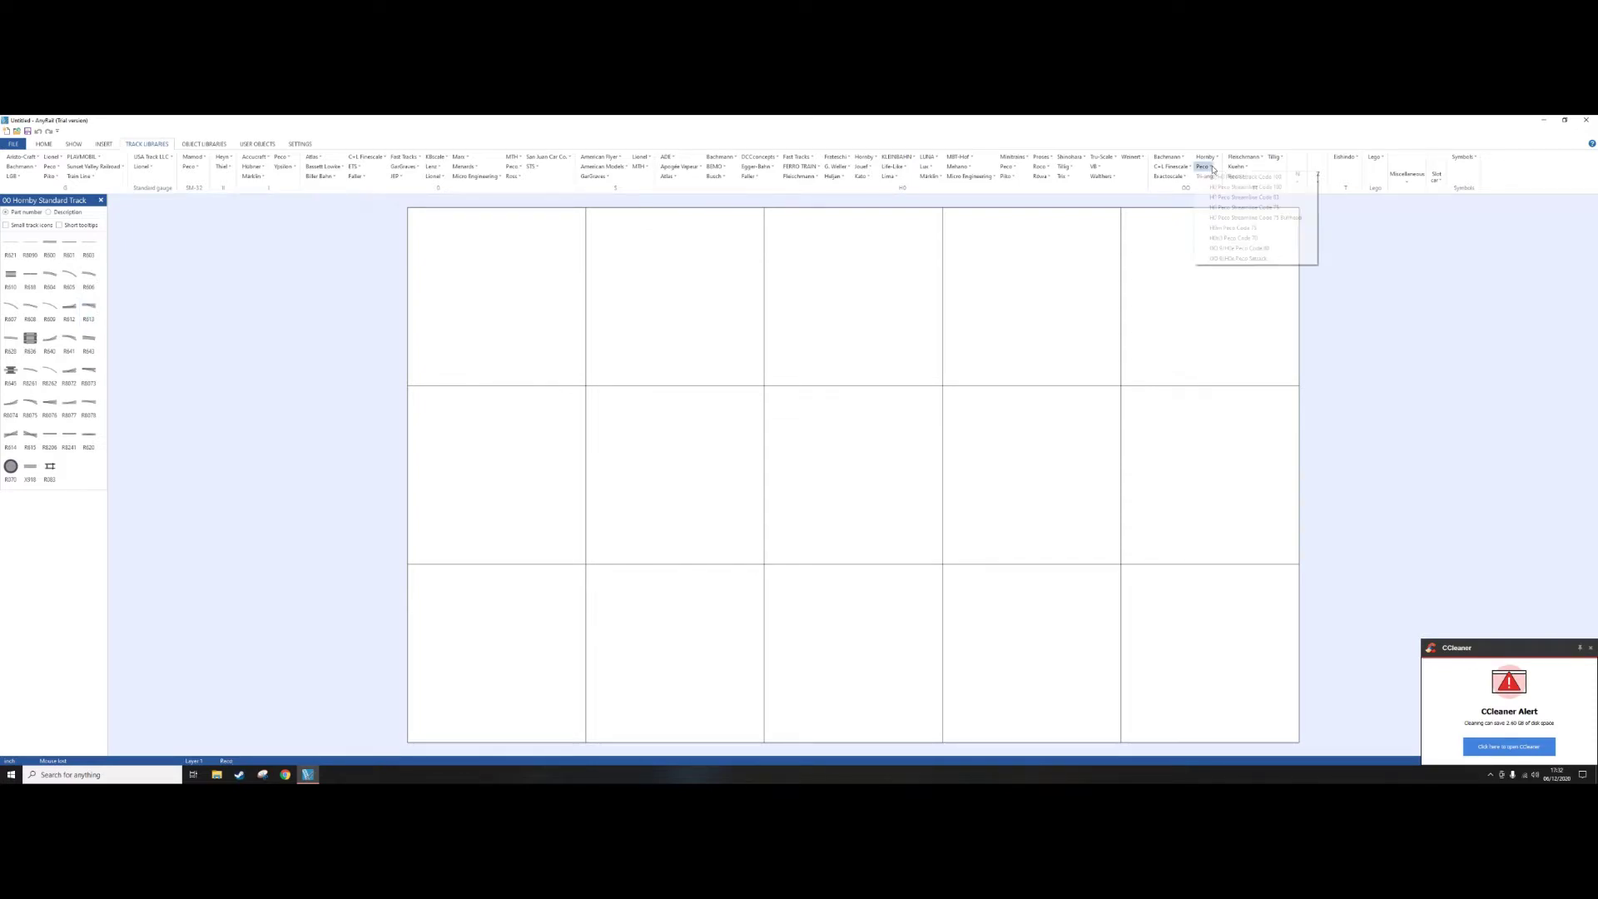
left_click(1244, 177)
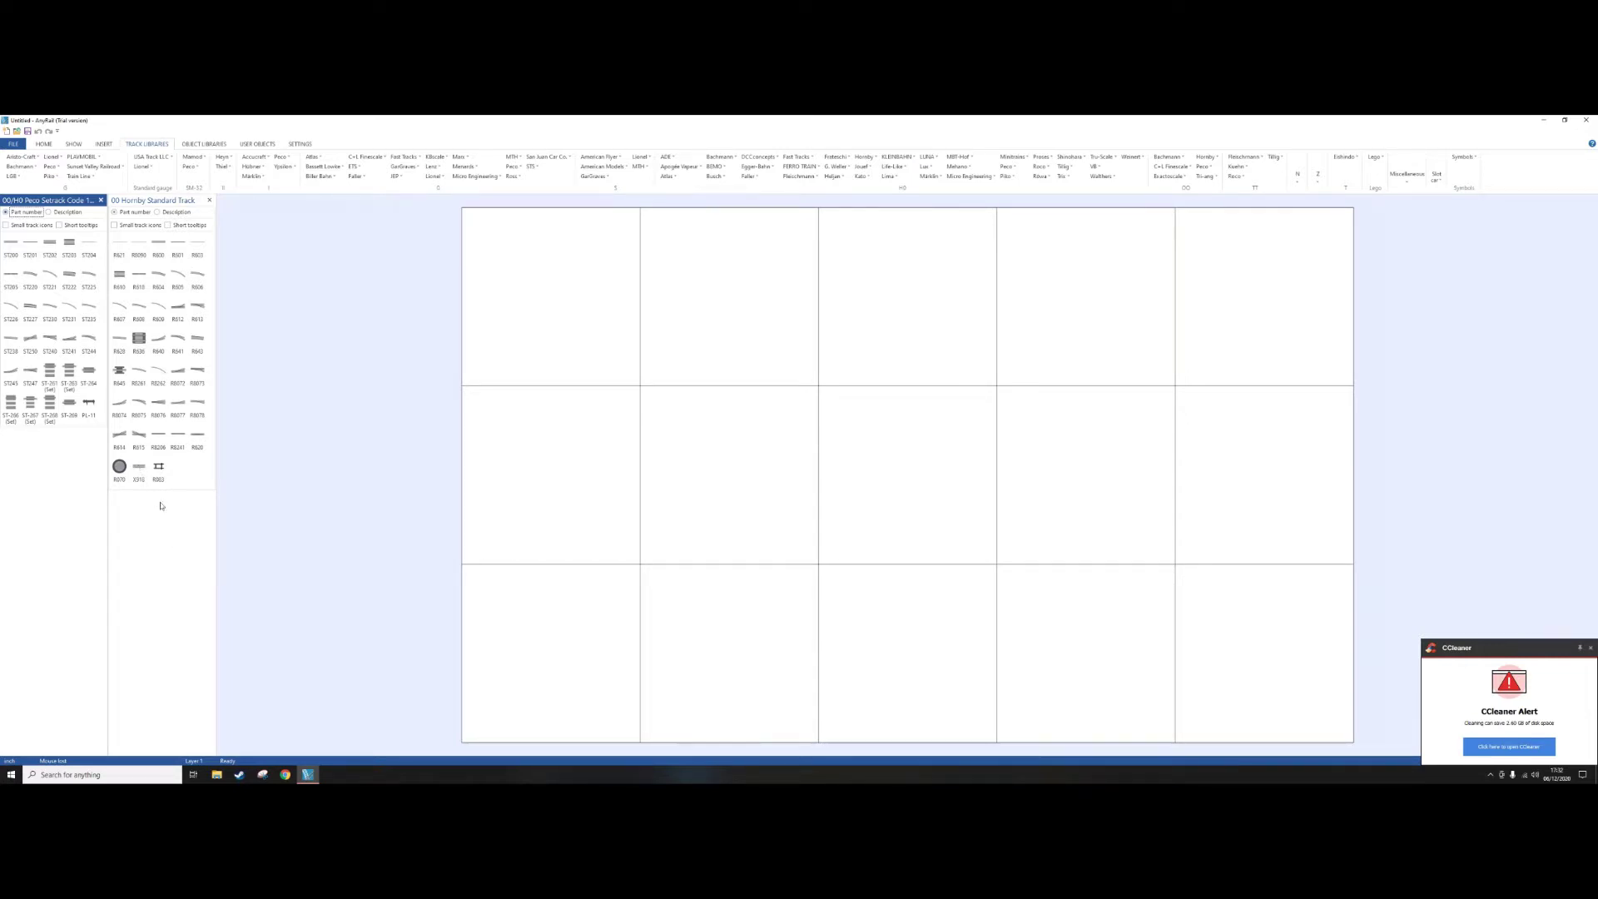
- Place a Hornby R607 curve near the board's upper edge and join a second R607 curve to its lower end
left_click(89, 406)
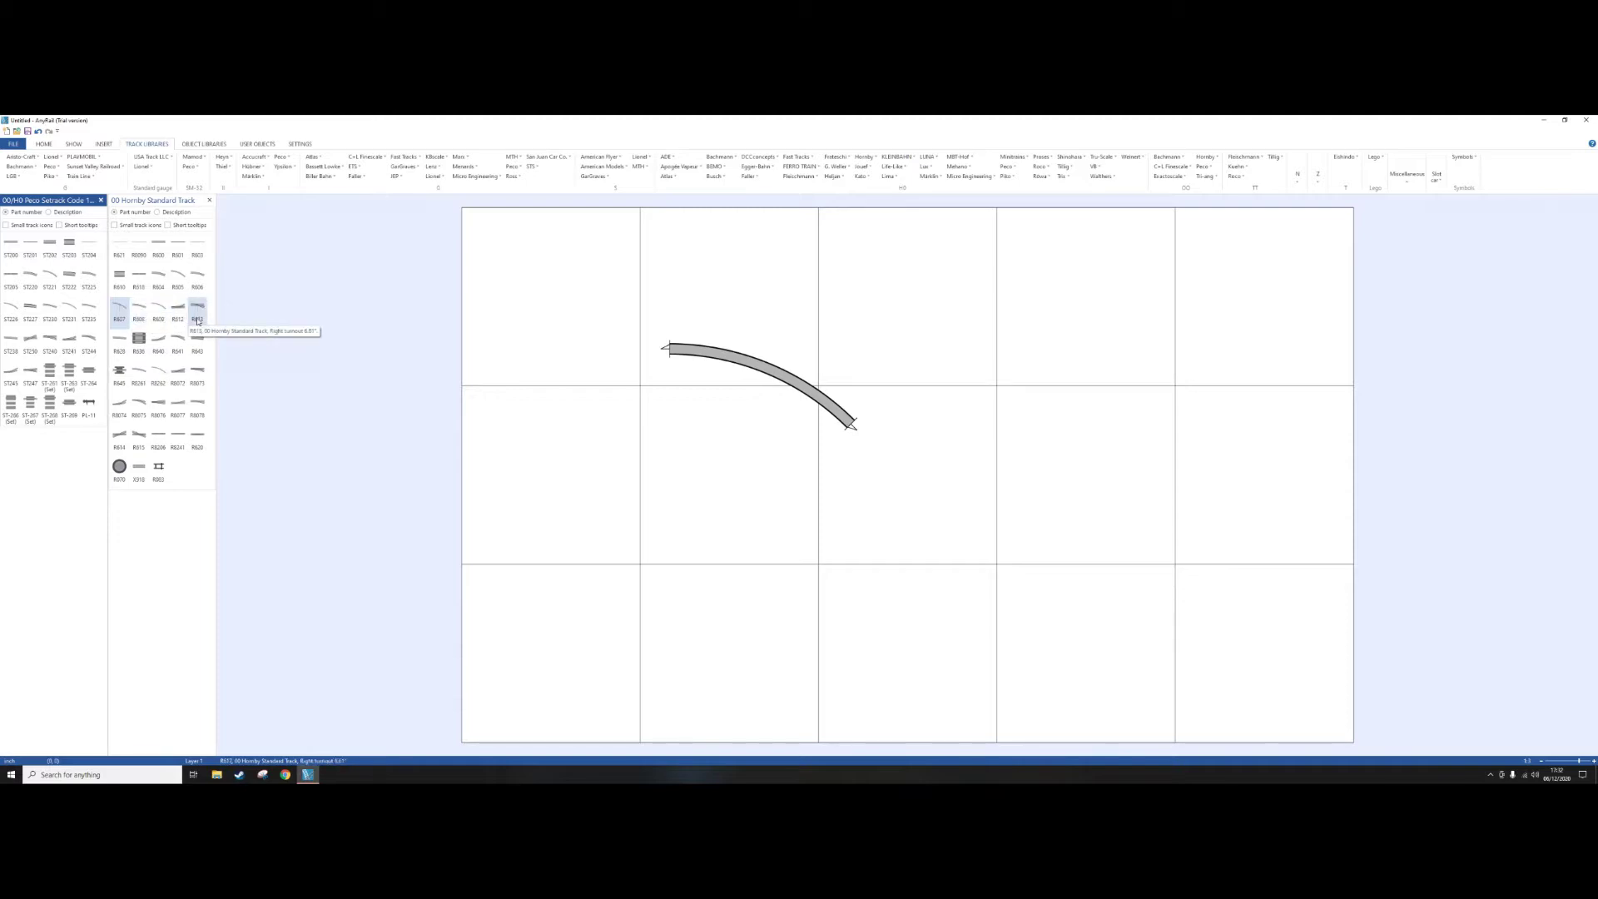
left_click_drag(795, 373, 1073, 248)
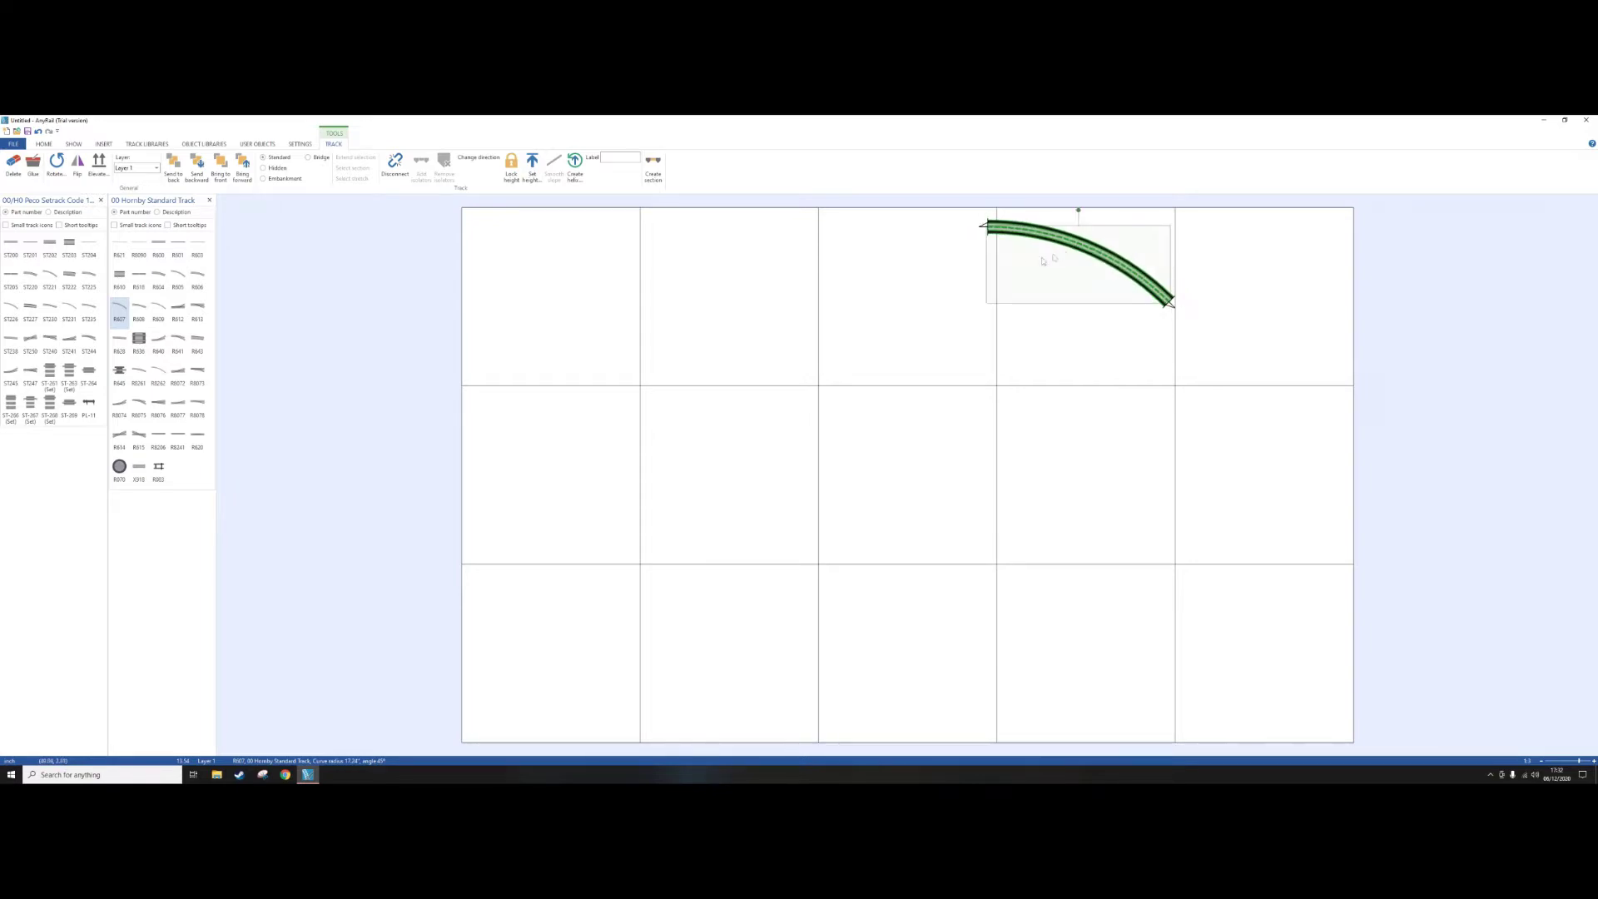
left_click(119, 308)
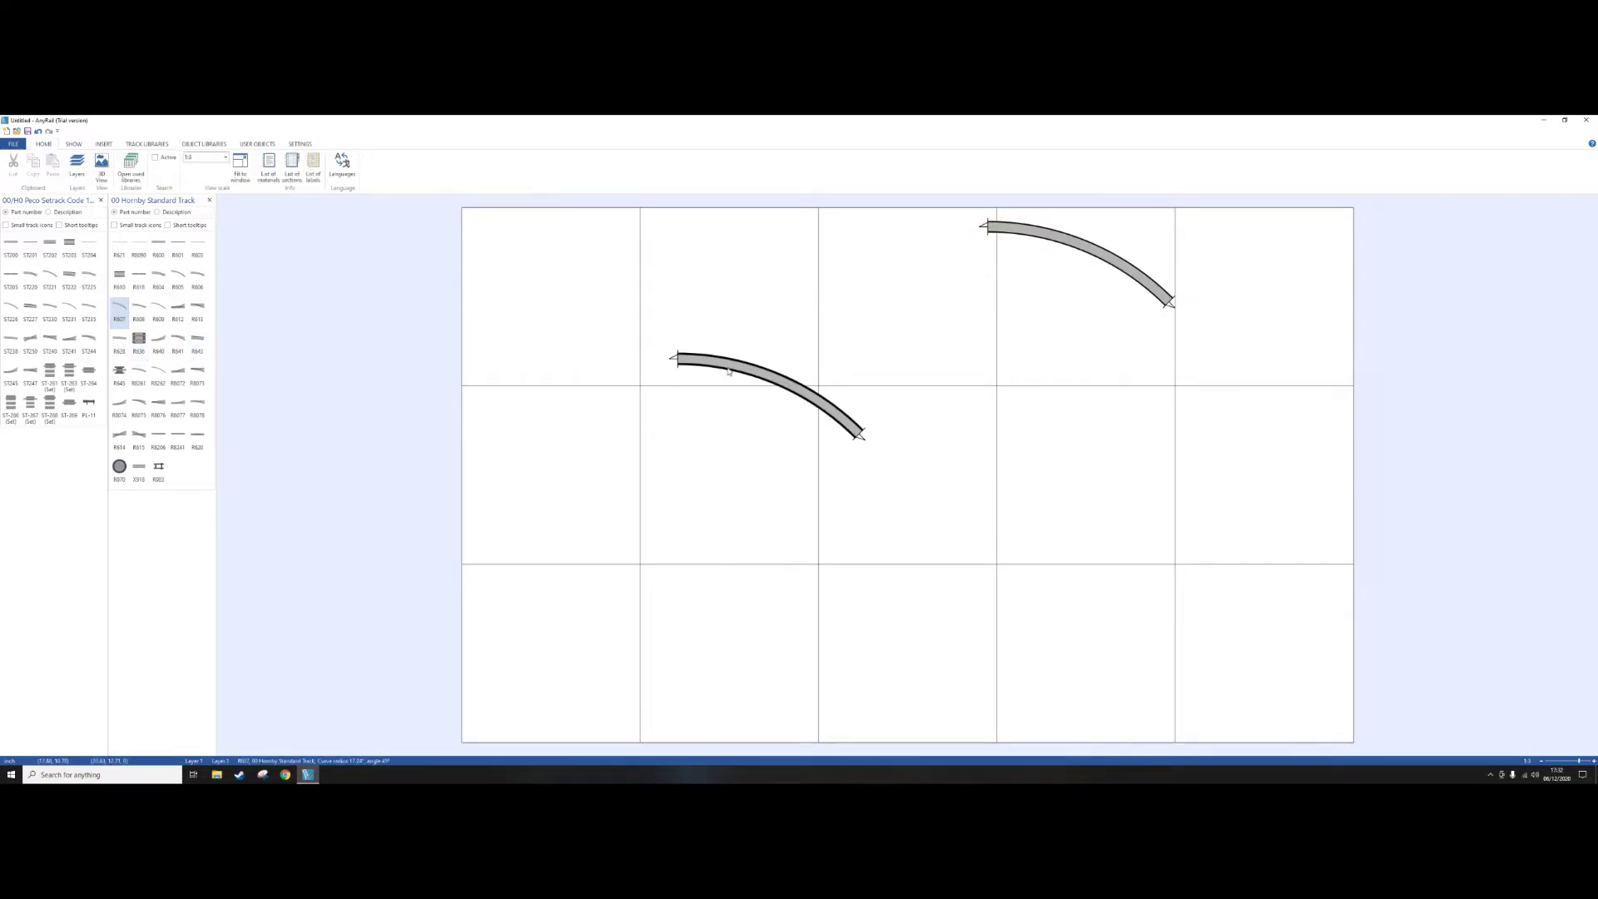
left_click_drag(731, 368, 1224, 311)
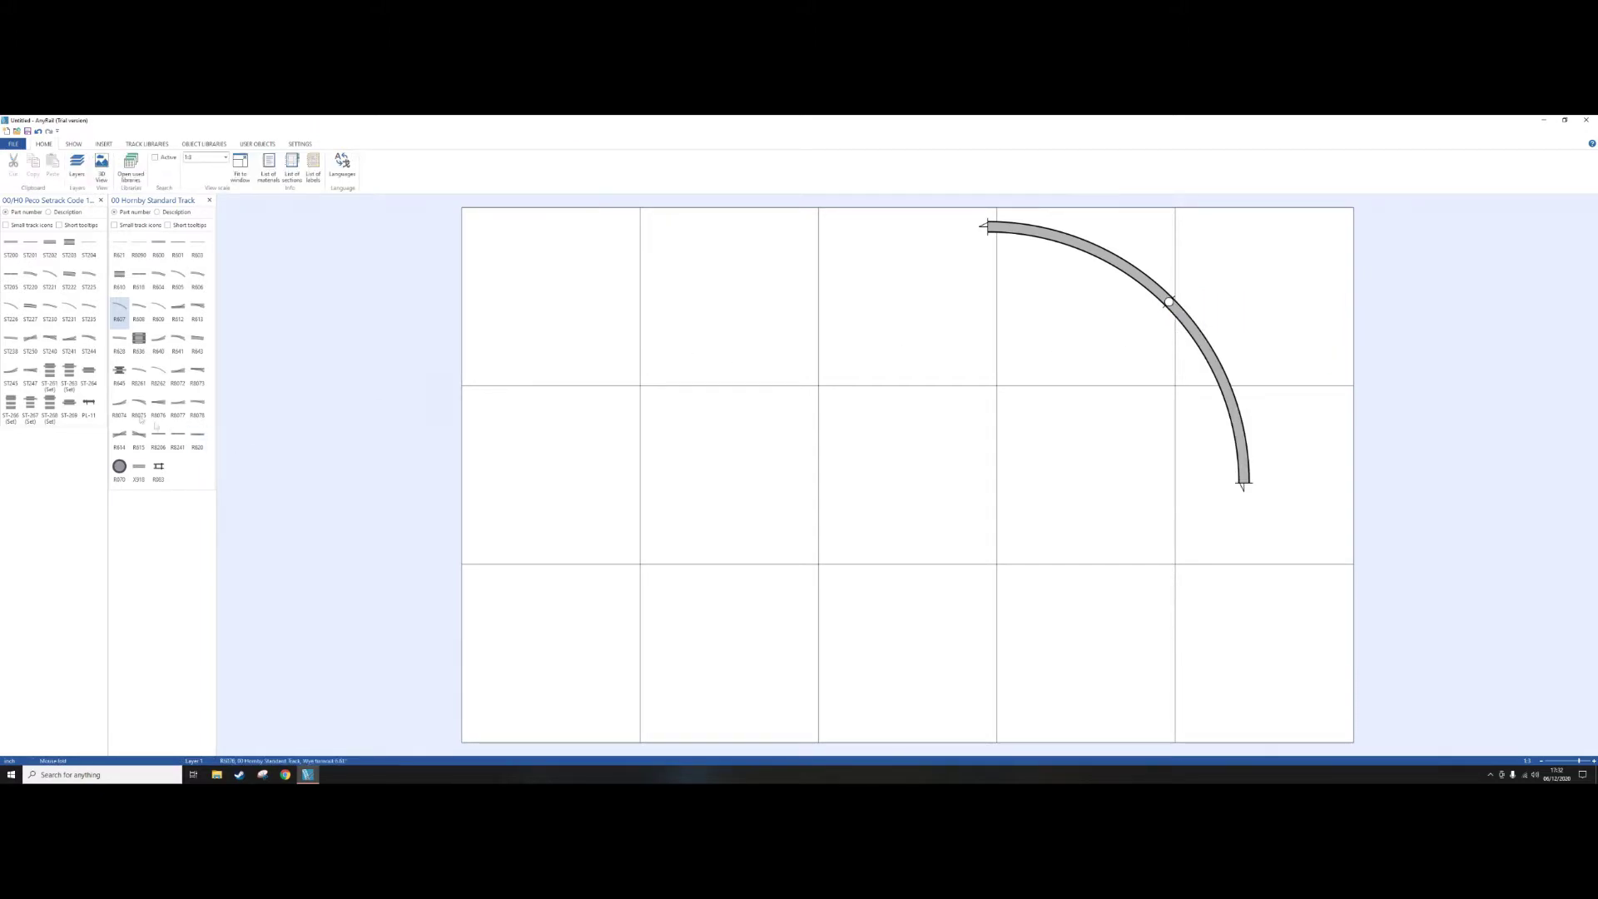
- Add two more R607 curves to complete the half circle, and shift it against the board's right edge
left_click(119, 310)
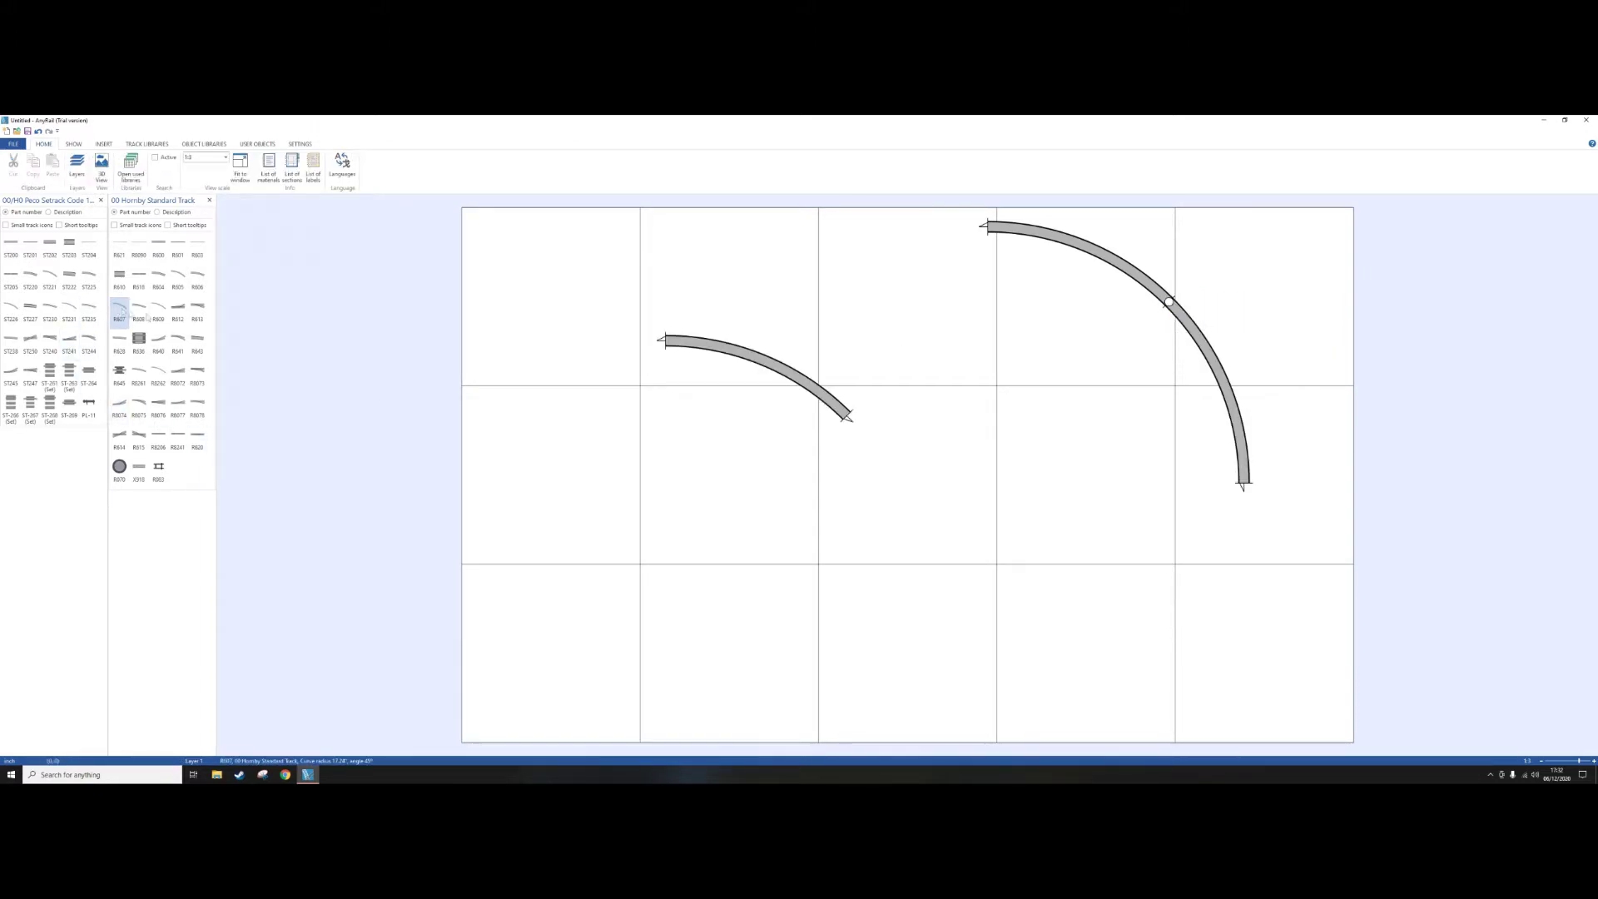
left_click(753, 341)
left_click(760, 327)
left_click(754, 346)
left_click(756, 329)
left_click(750, 349)
left_click_drag(755, 323, 1322, 573)
left_click(754, 364)
left_click(1303, 576)
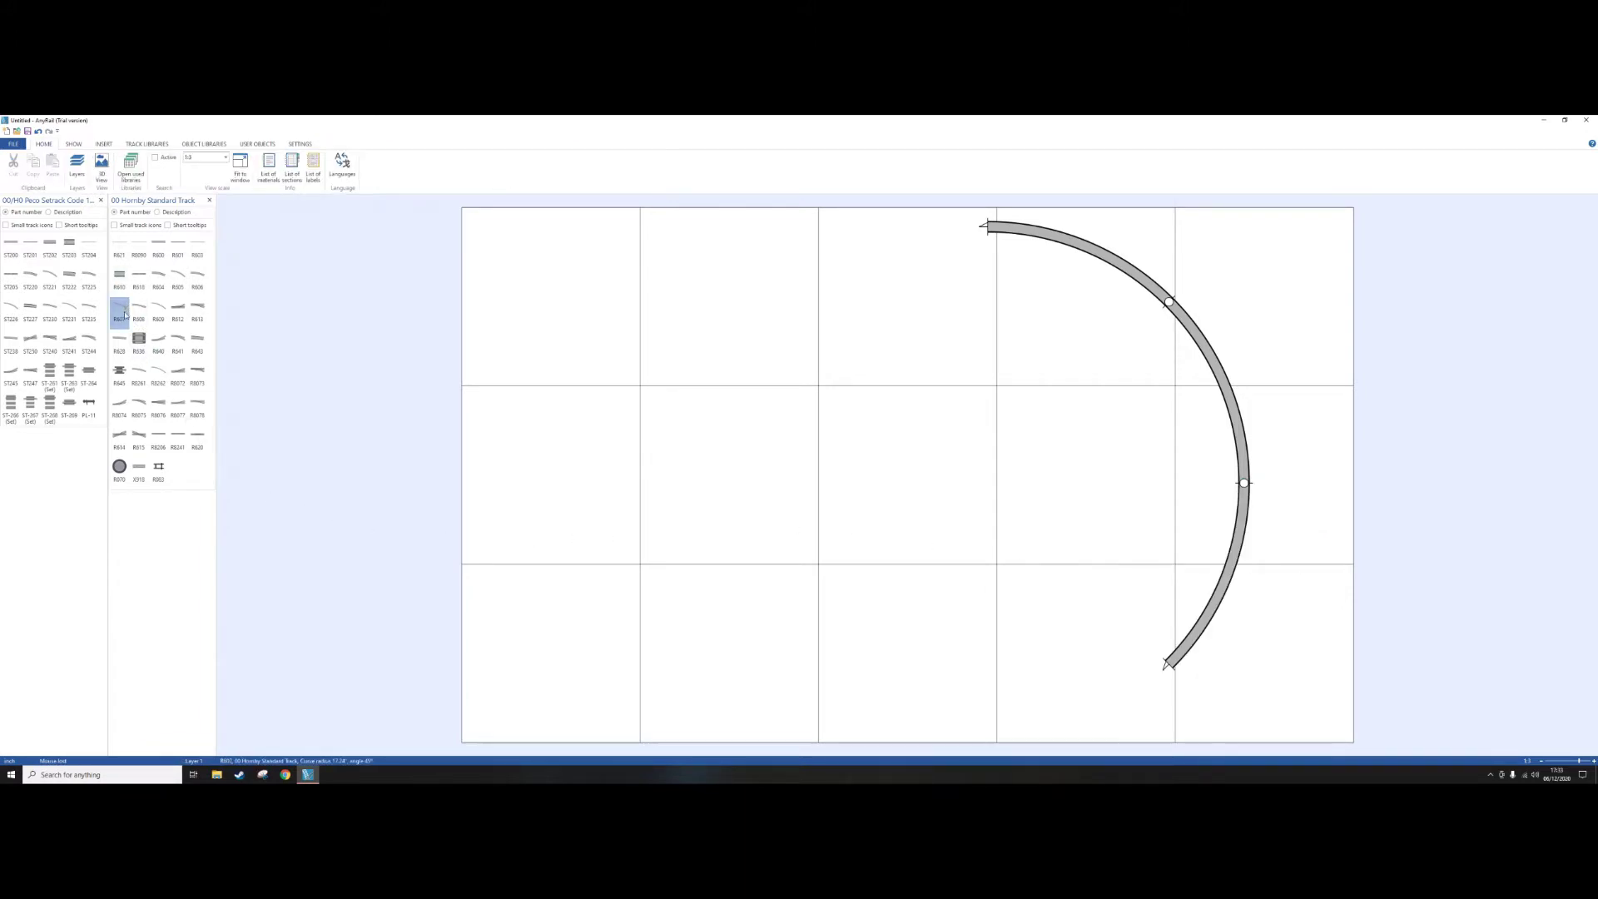
left_click_drag(122, 308, 1274, 670)
left_click(1273, 670)
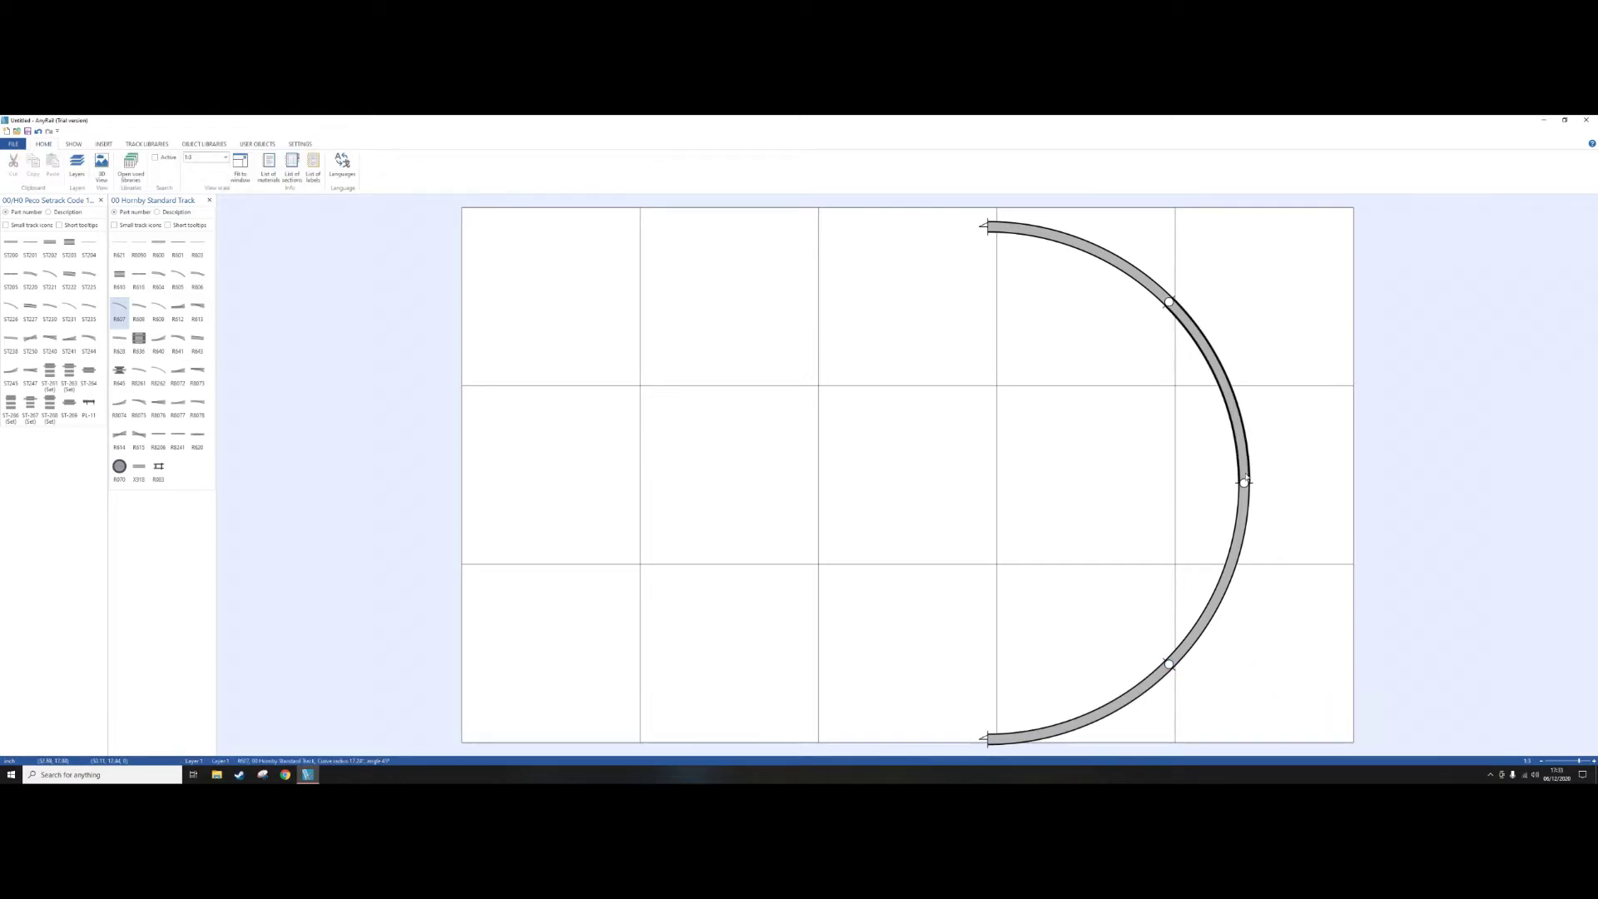
left_click_drag(1246, 480, 1345, 471)
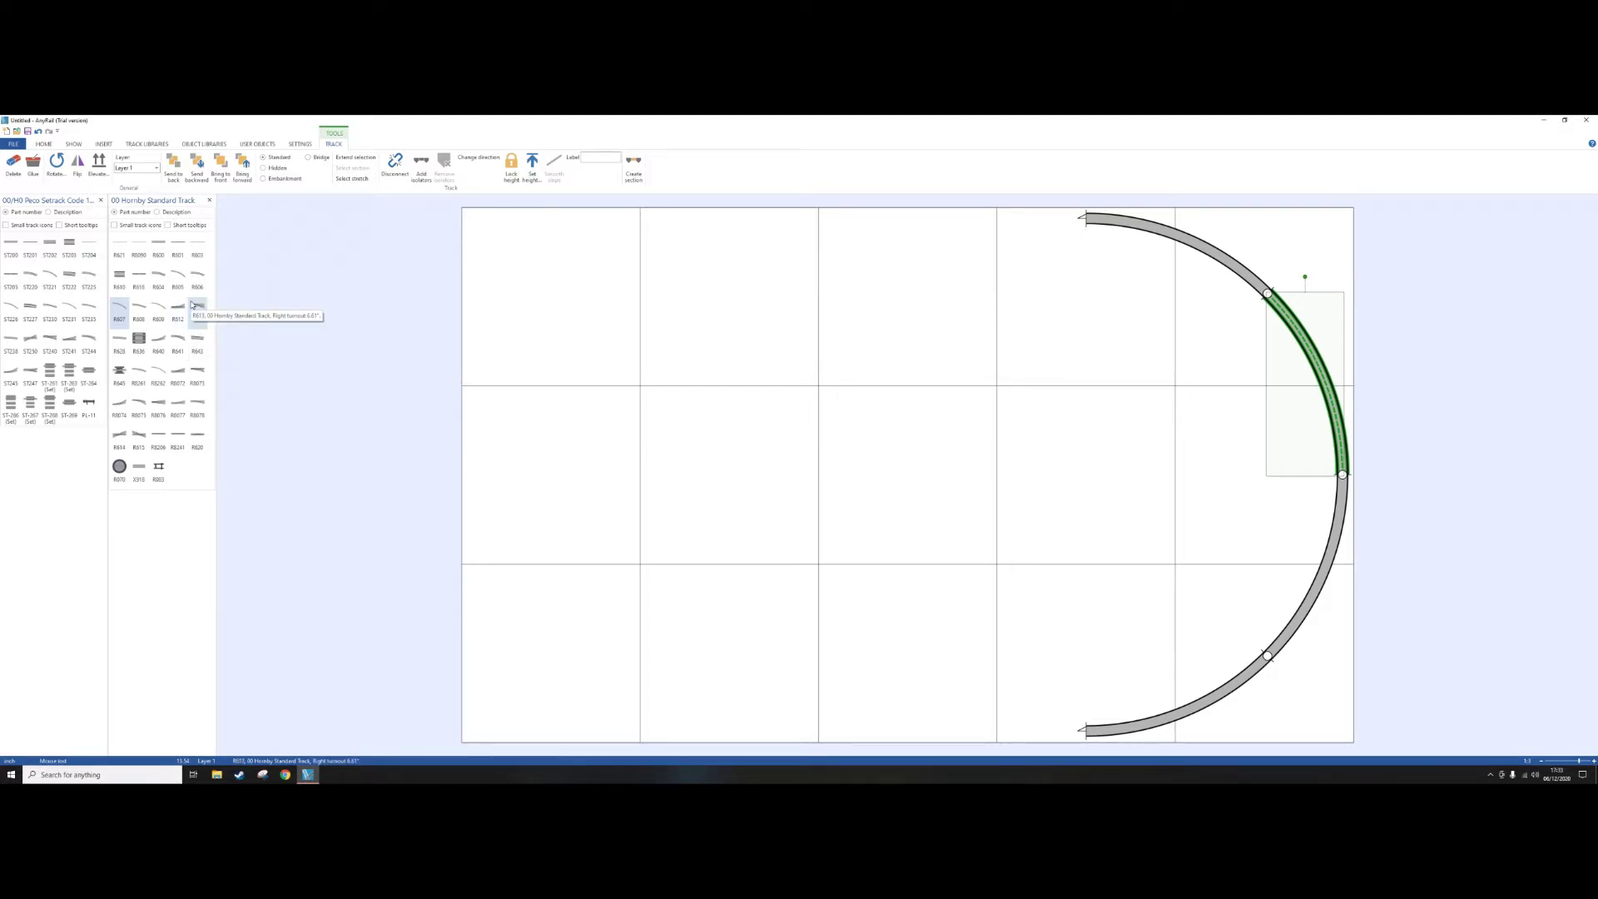
left_click(193, 307)
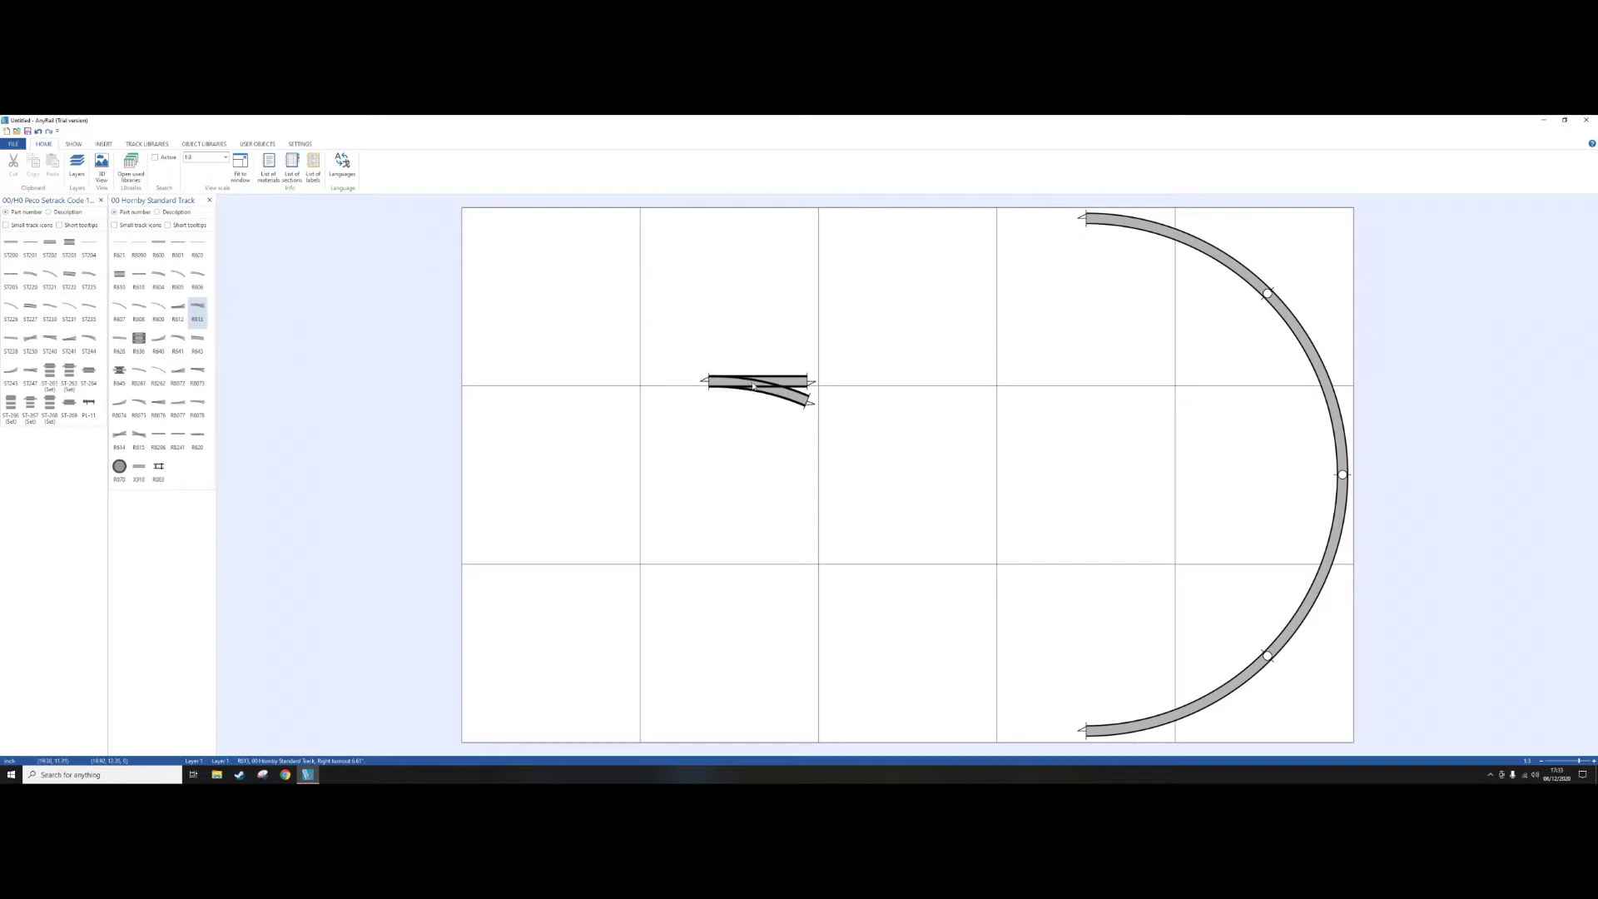
left_click(807, 374)
left_click_drag(810, 355, 815, 318)
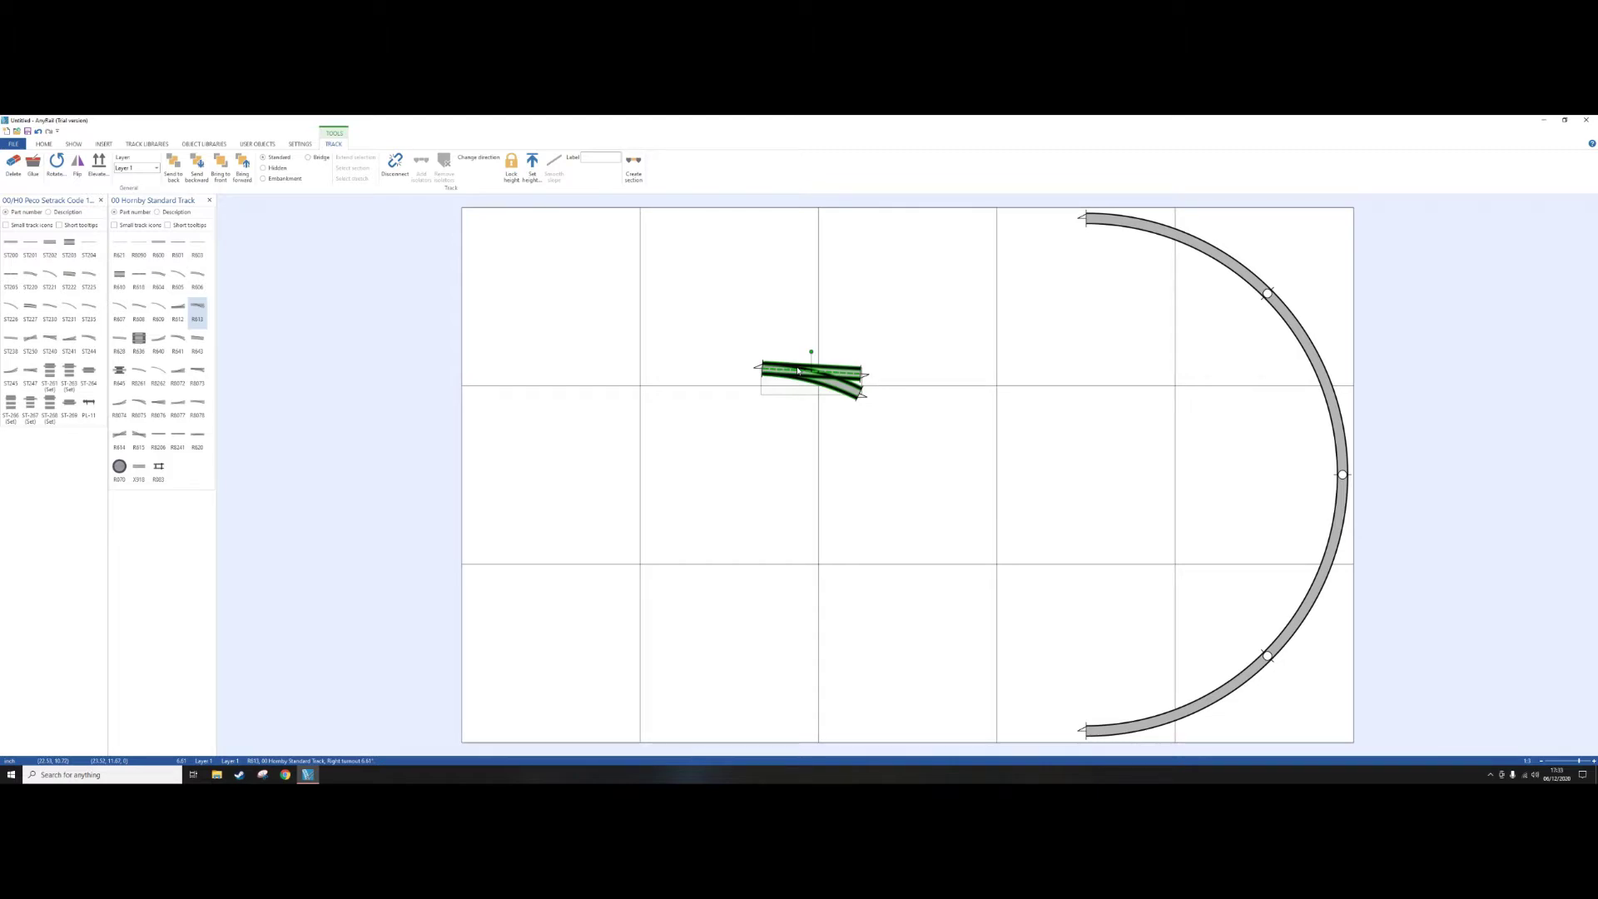
key("Delete")
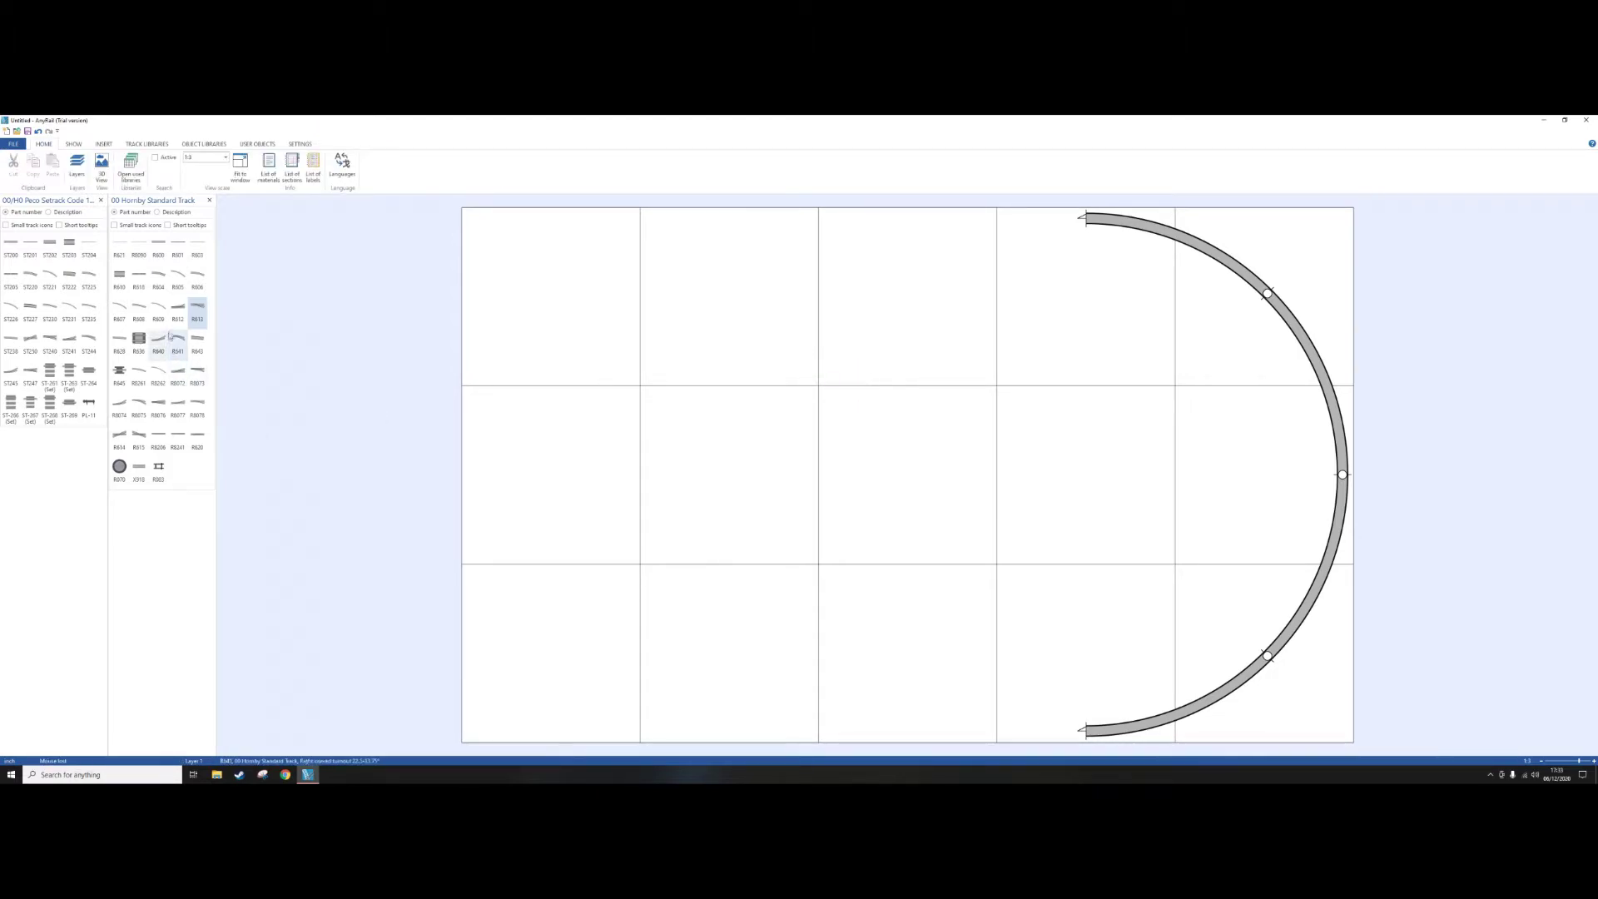
- Join an R612 left turnout to the upper end of the half circle, with its diverging track pointing into the board
left_click_drag(178, 308, 1032, 235)
left_click(716, 398)
left_click(1032, 237)
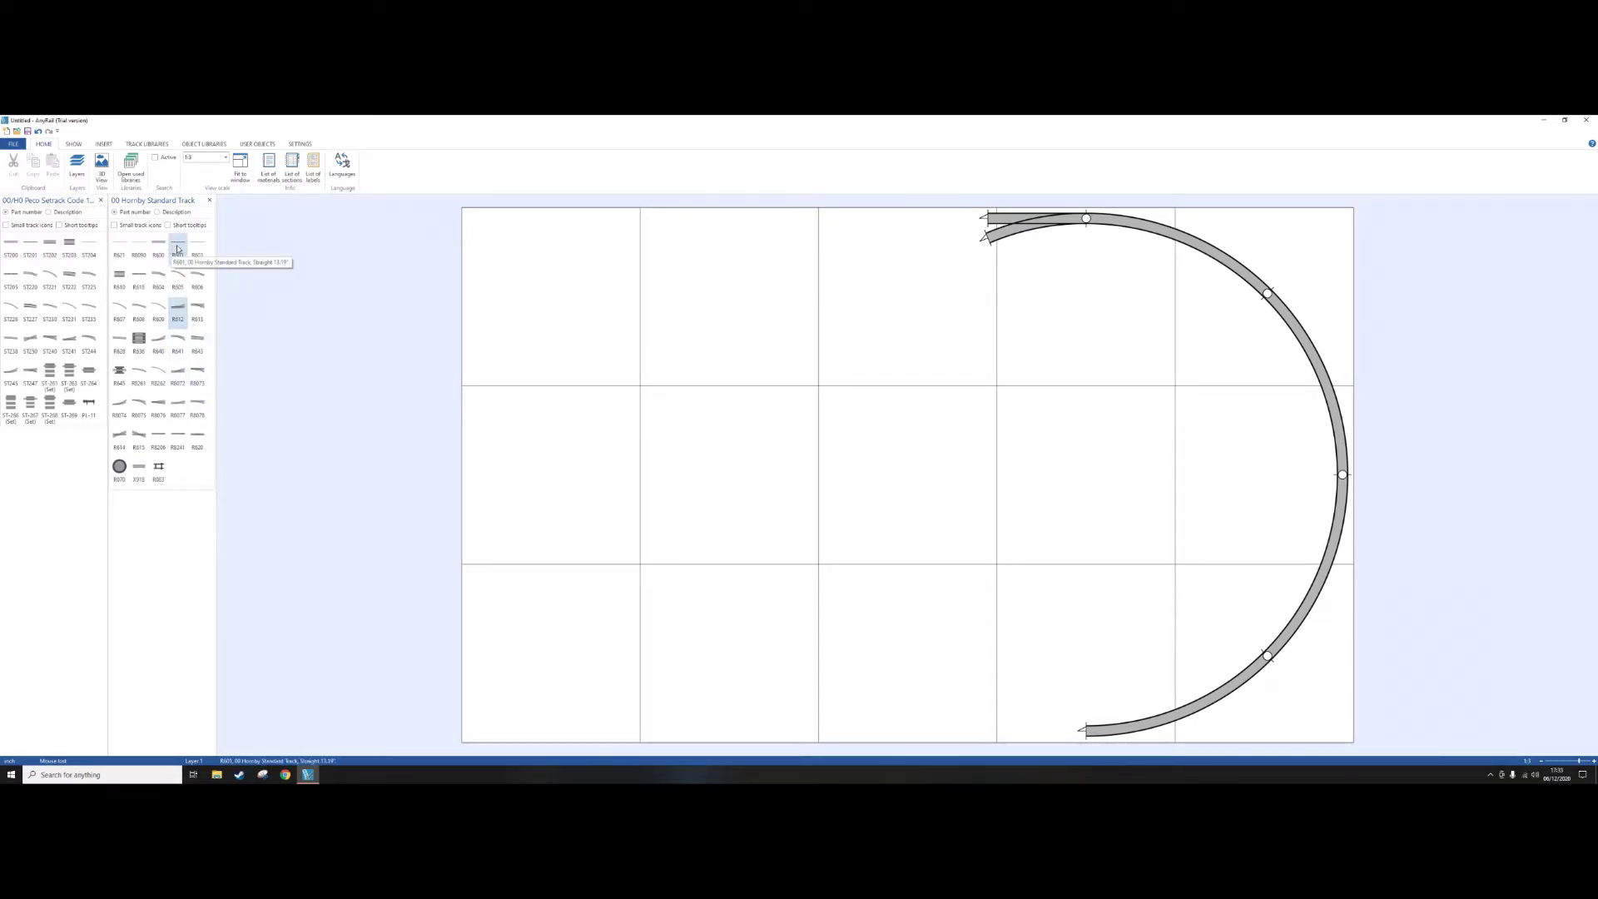
- Extend the turnout's straight track along the upper edge with an R600 straight followed by an R620 piece
left_click_drag(158, 243, 914, 222)
left_click(525, 284)
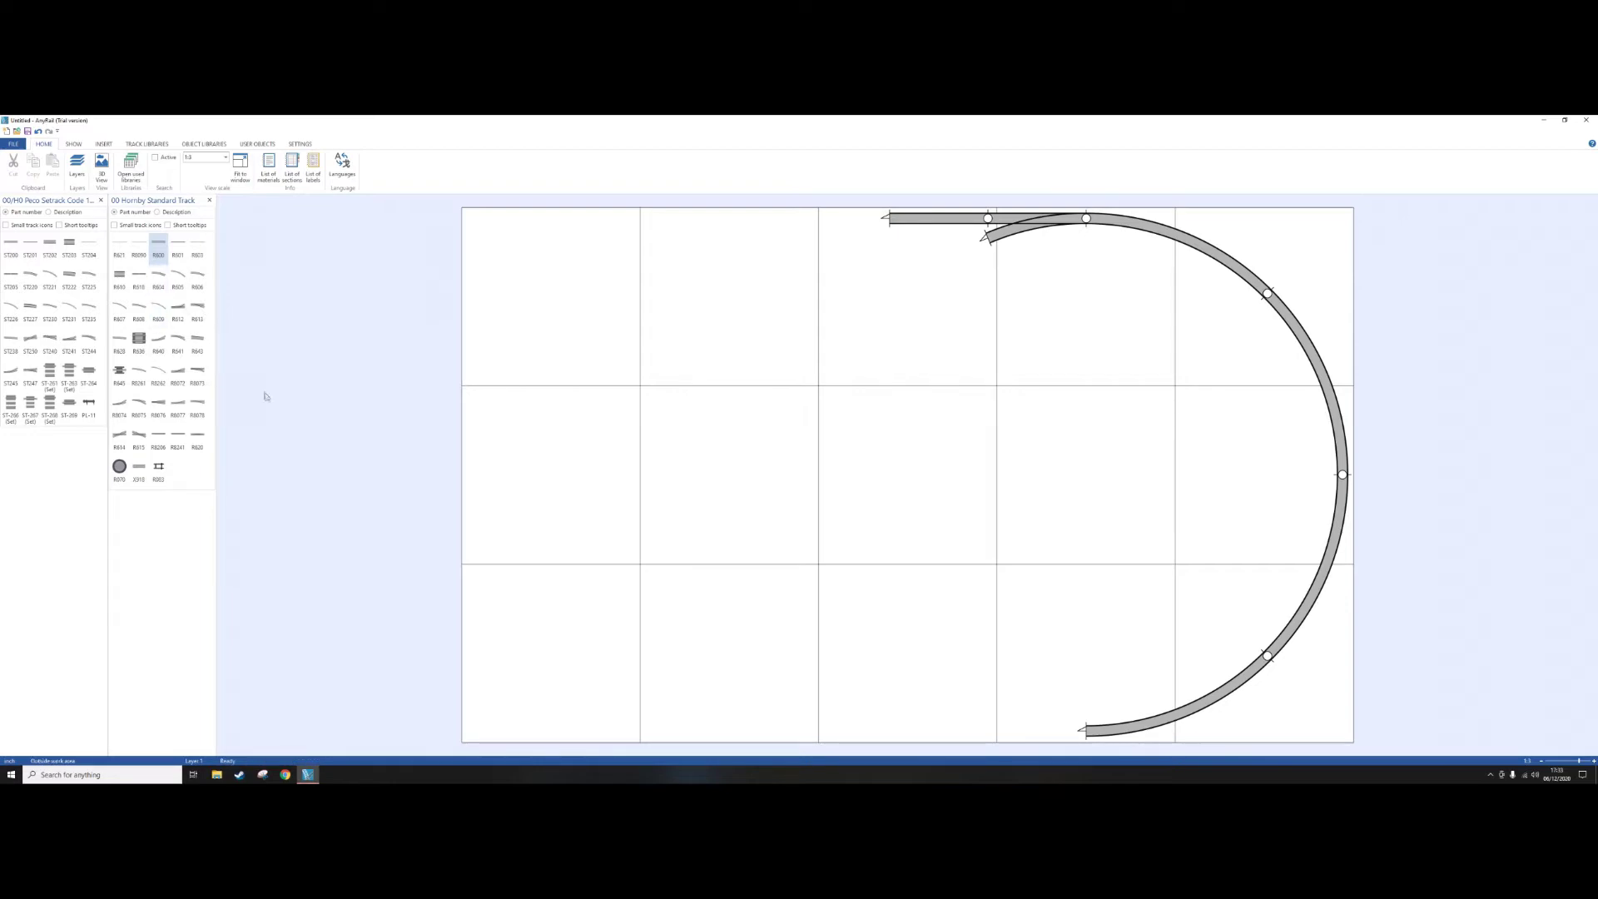
left_click(201, 439)
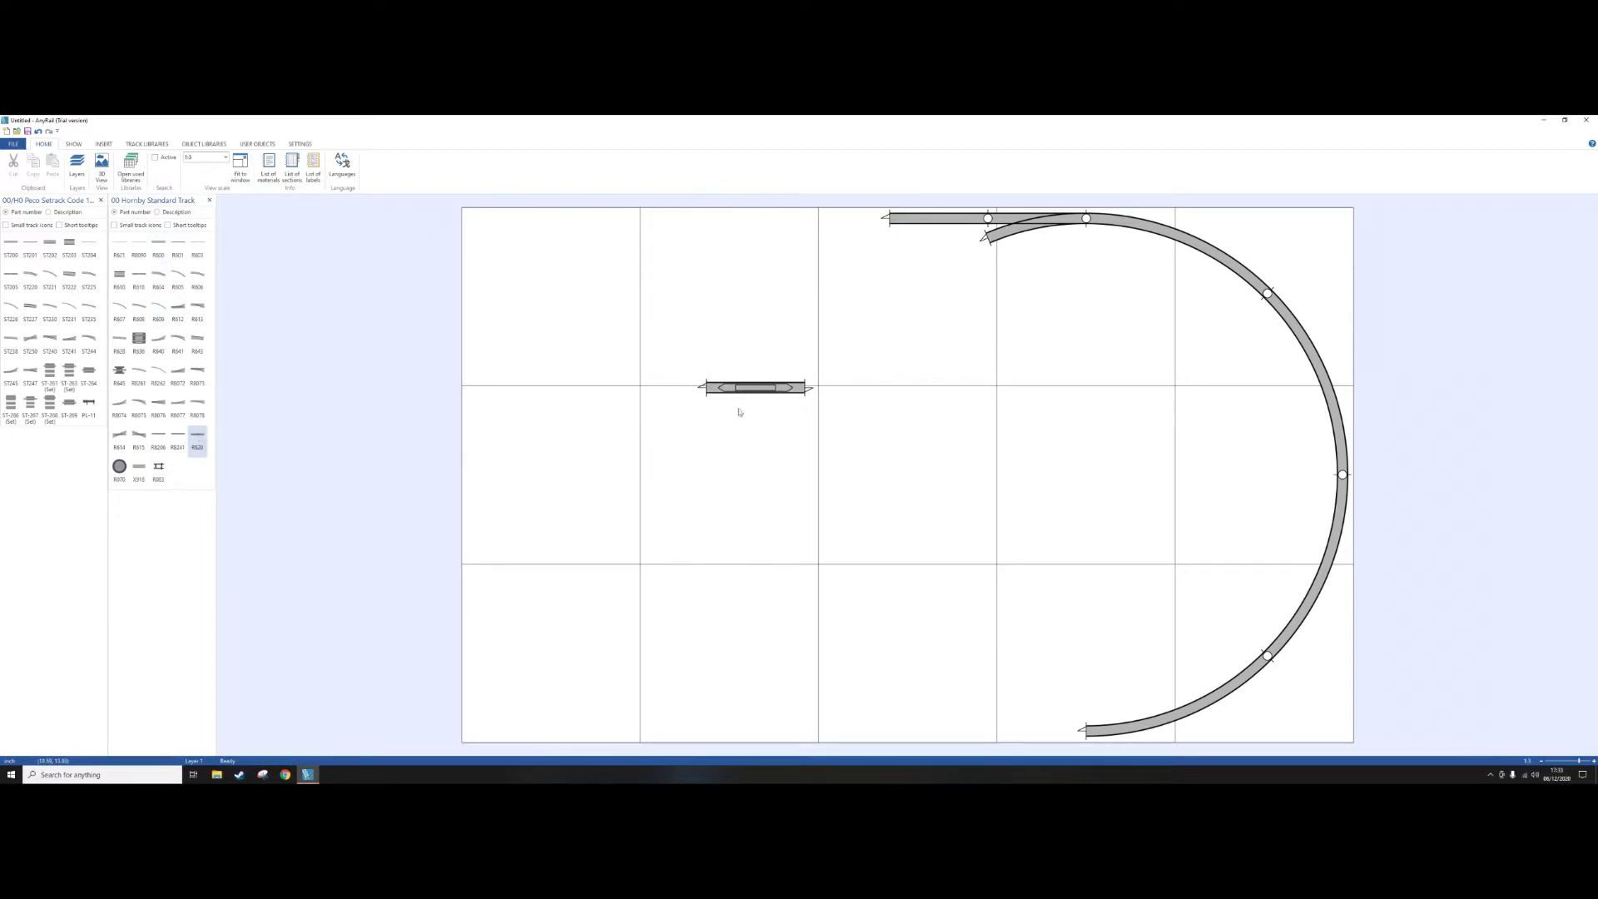
left_click_drag(749, 395, 830, 226)
left_click(820, 243)
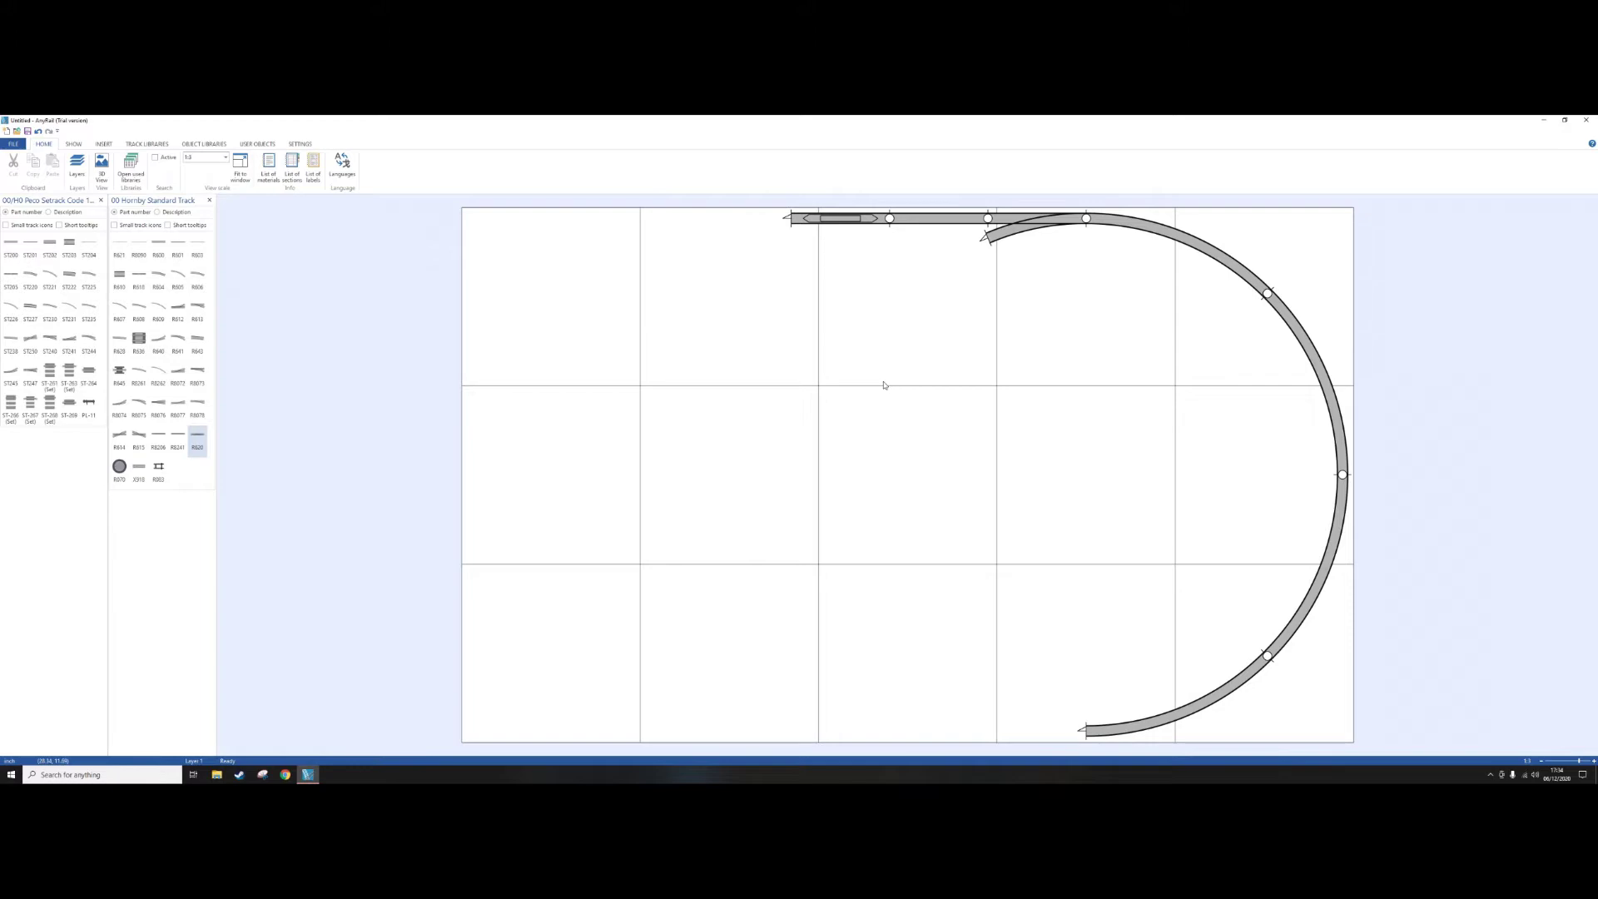
- Join two R607 curves to the left end of the upper straight section to form the upper-left quarter circle
left_click(119, 308)
left_click_drag(735, 363, 726, 188)
left_click(648, 427)
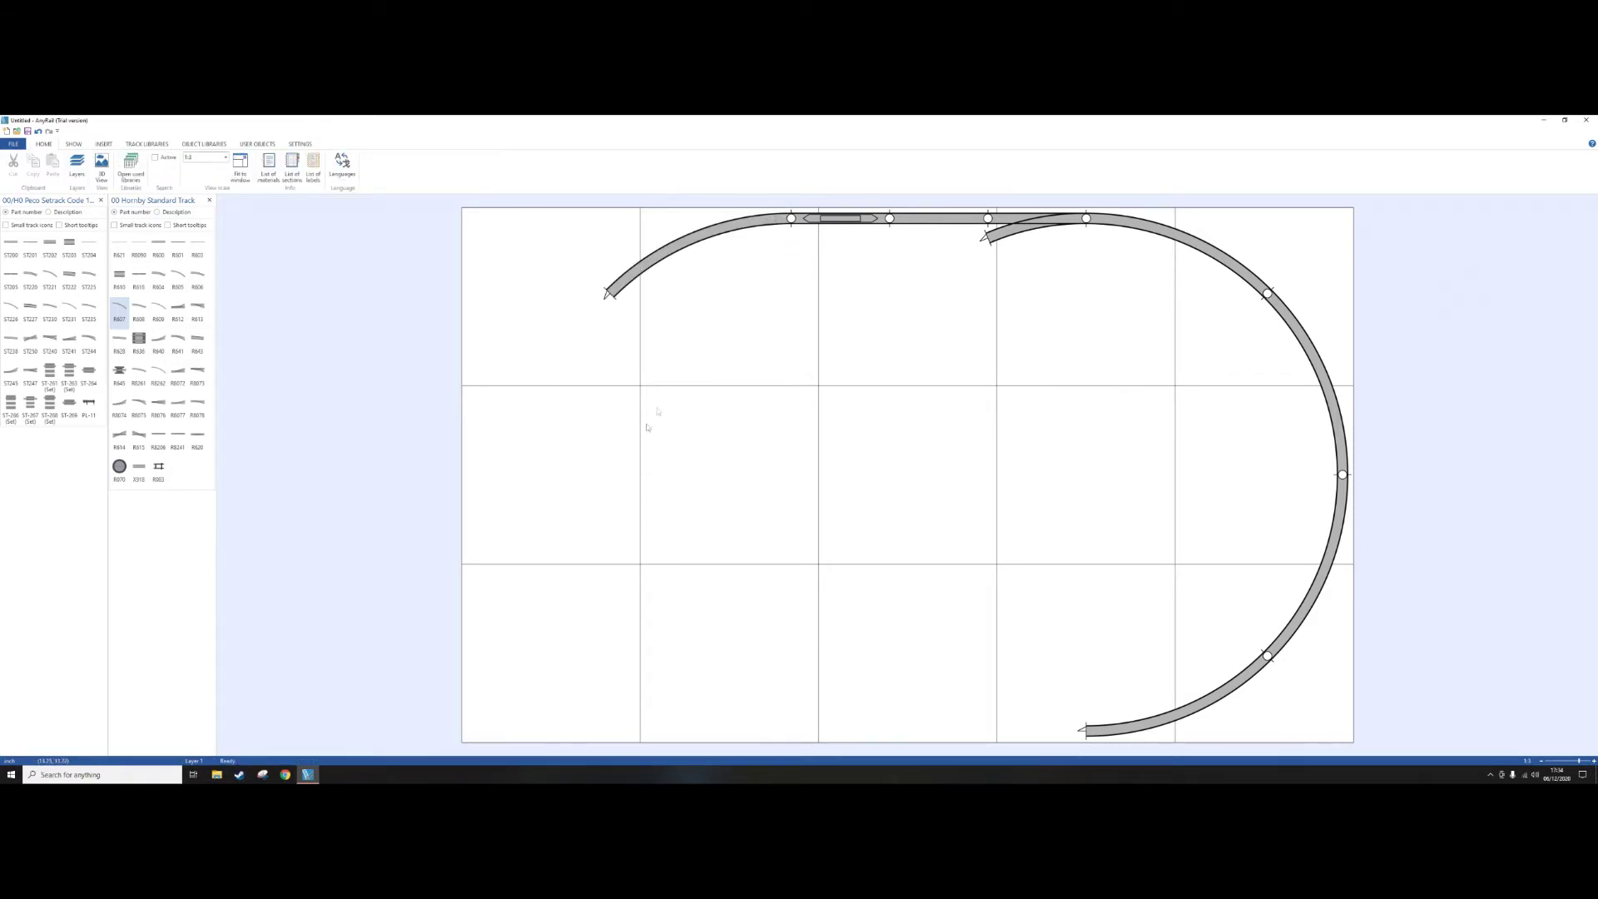
left_click(119, 308)
left_click_drag(793, 391, 574, 366)
left_click(374, 358)
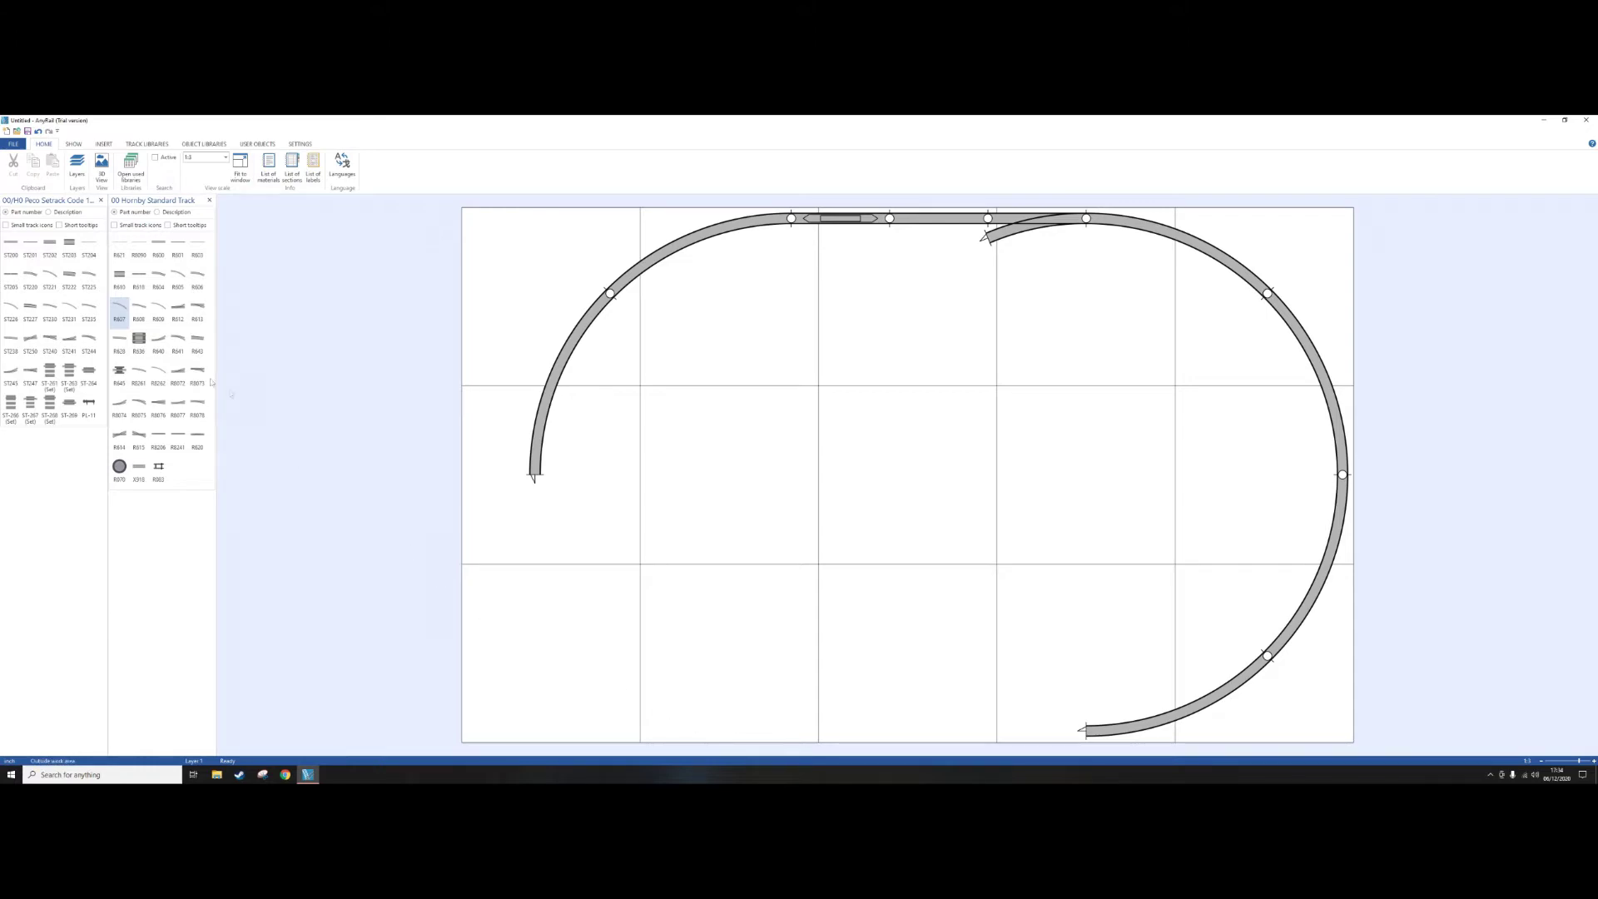
- Extend the lower end of the right half circle with an R601 straight followed by an R612 left turnout
left_click(178, 244)
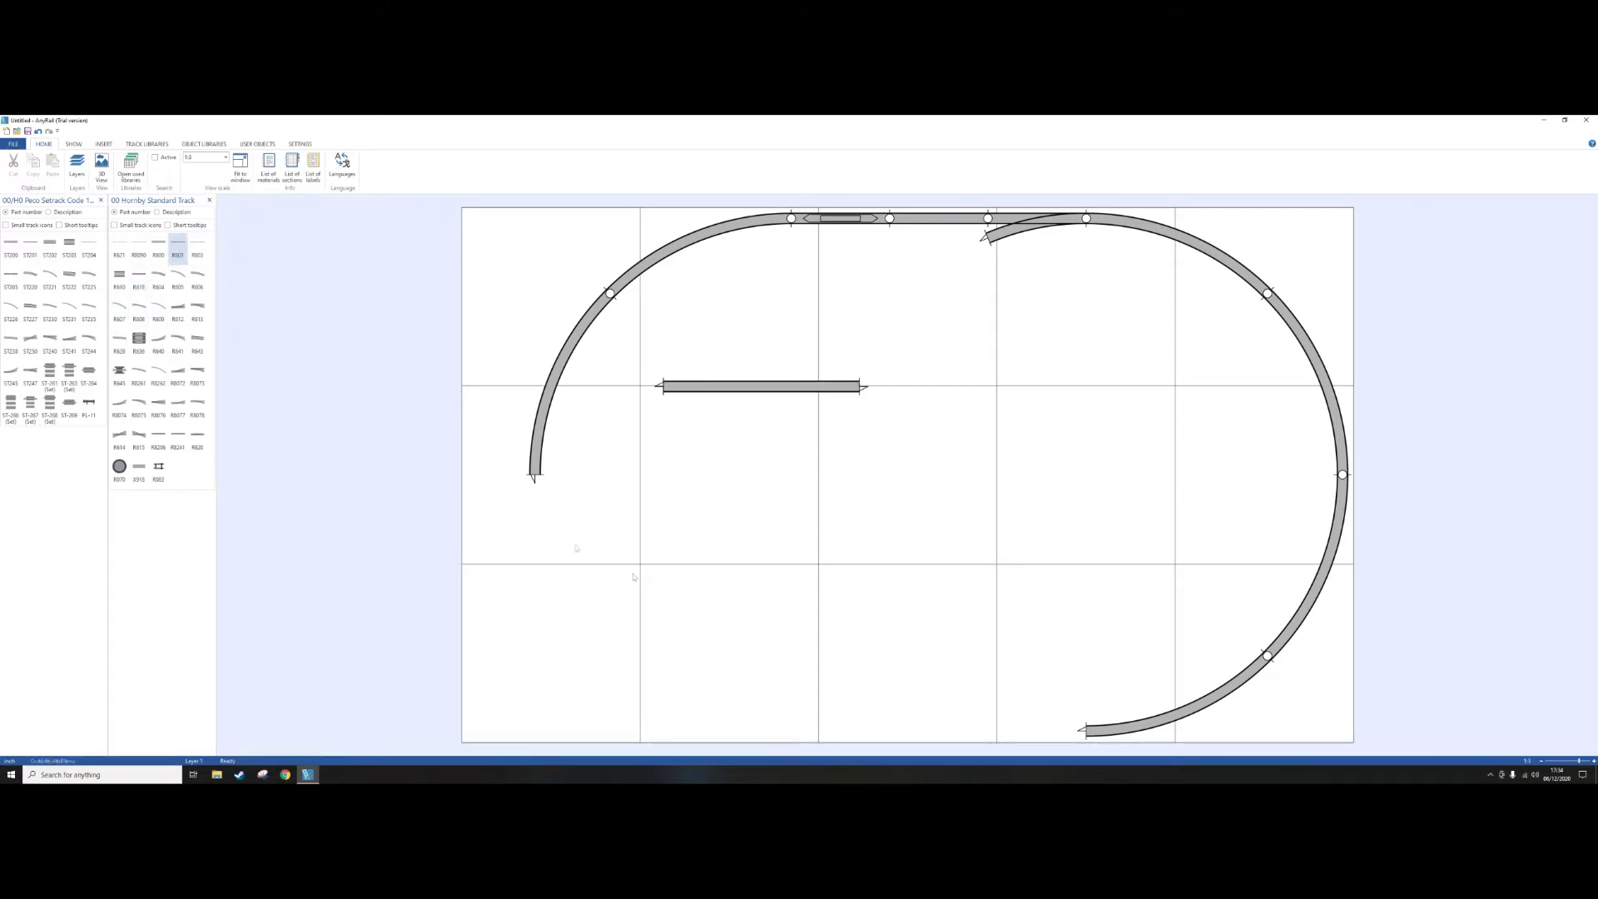
left_click_drag(734, 400, 961, 744)
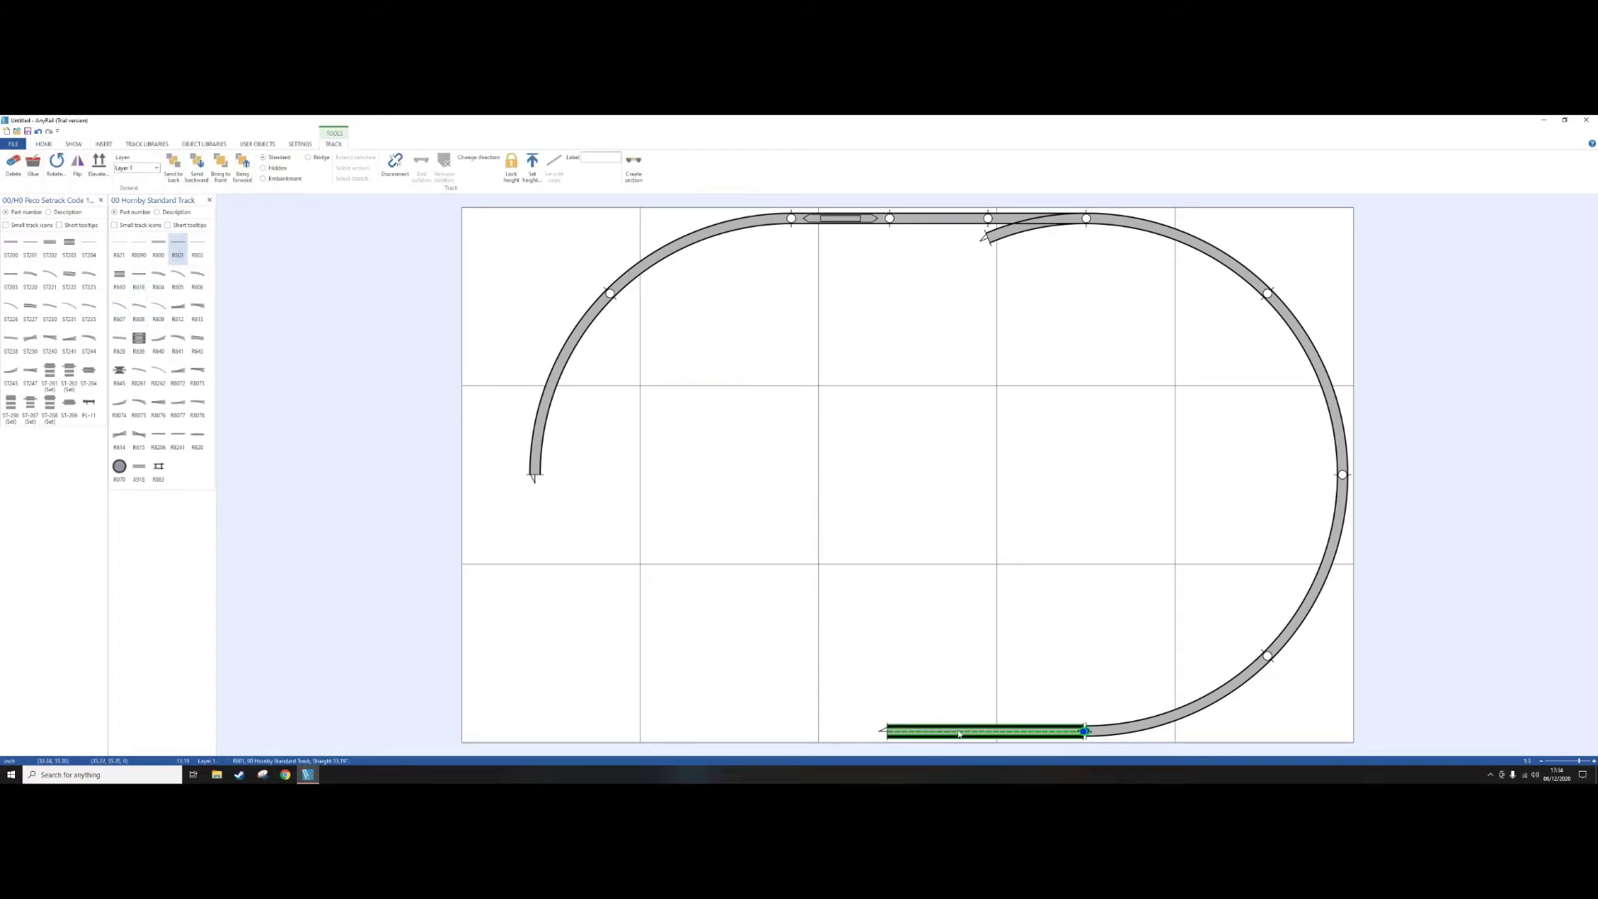
left_click(547, 602)
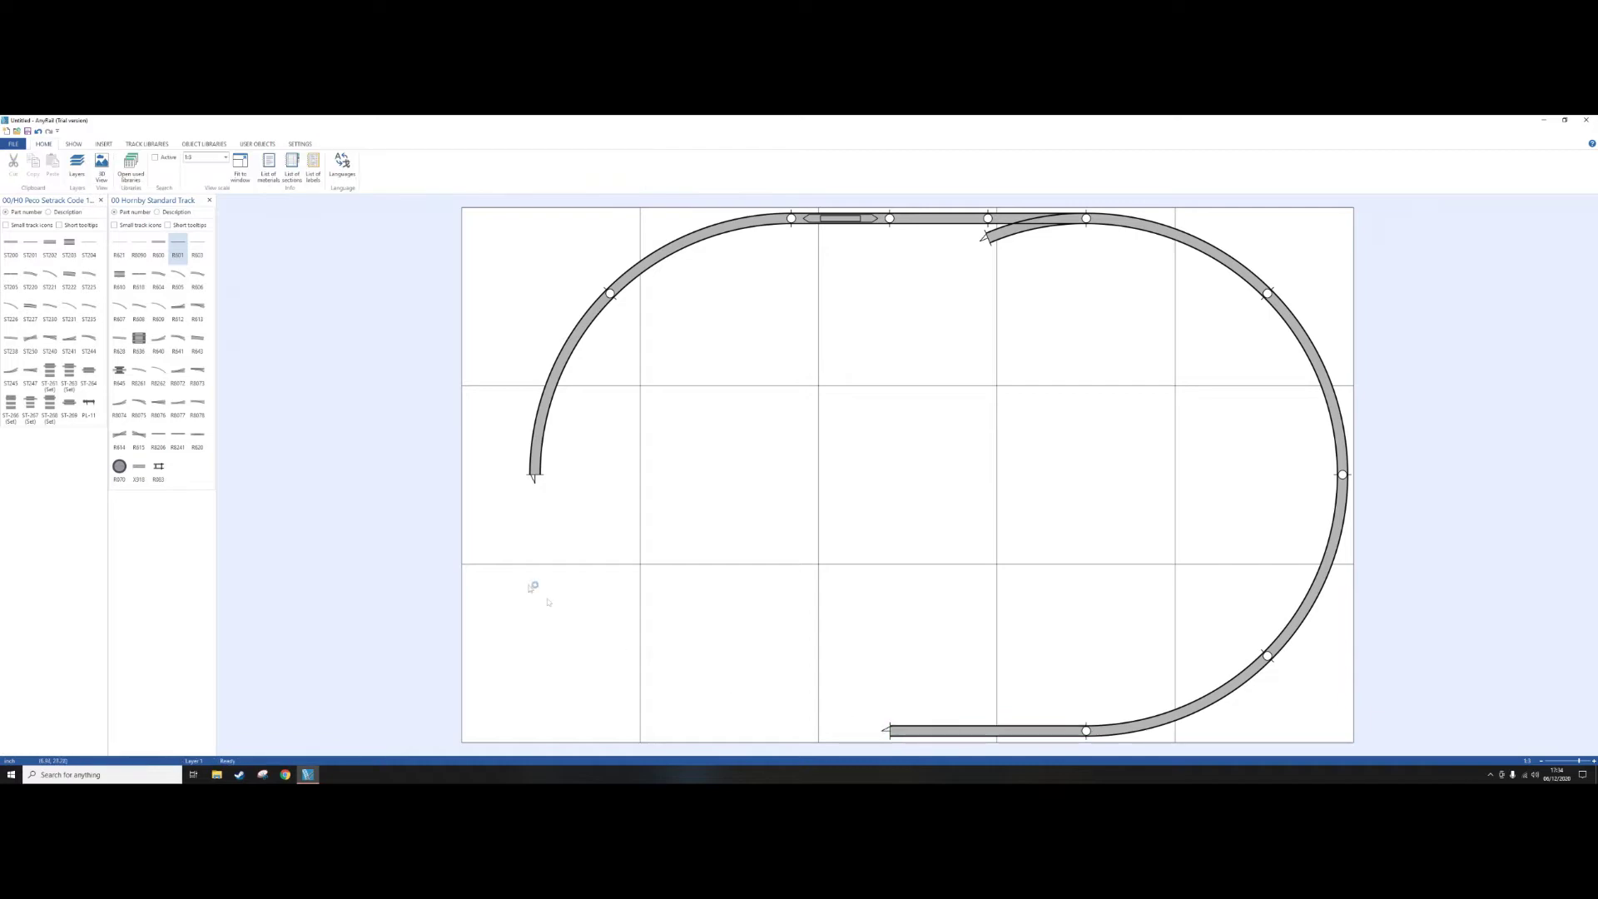
left_click(176, 314)
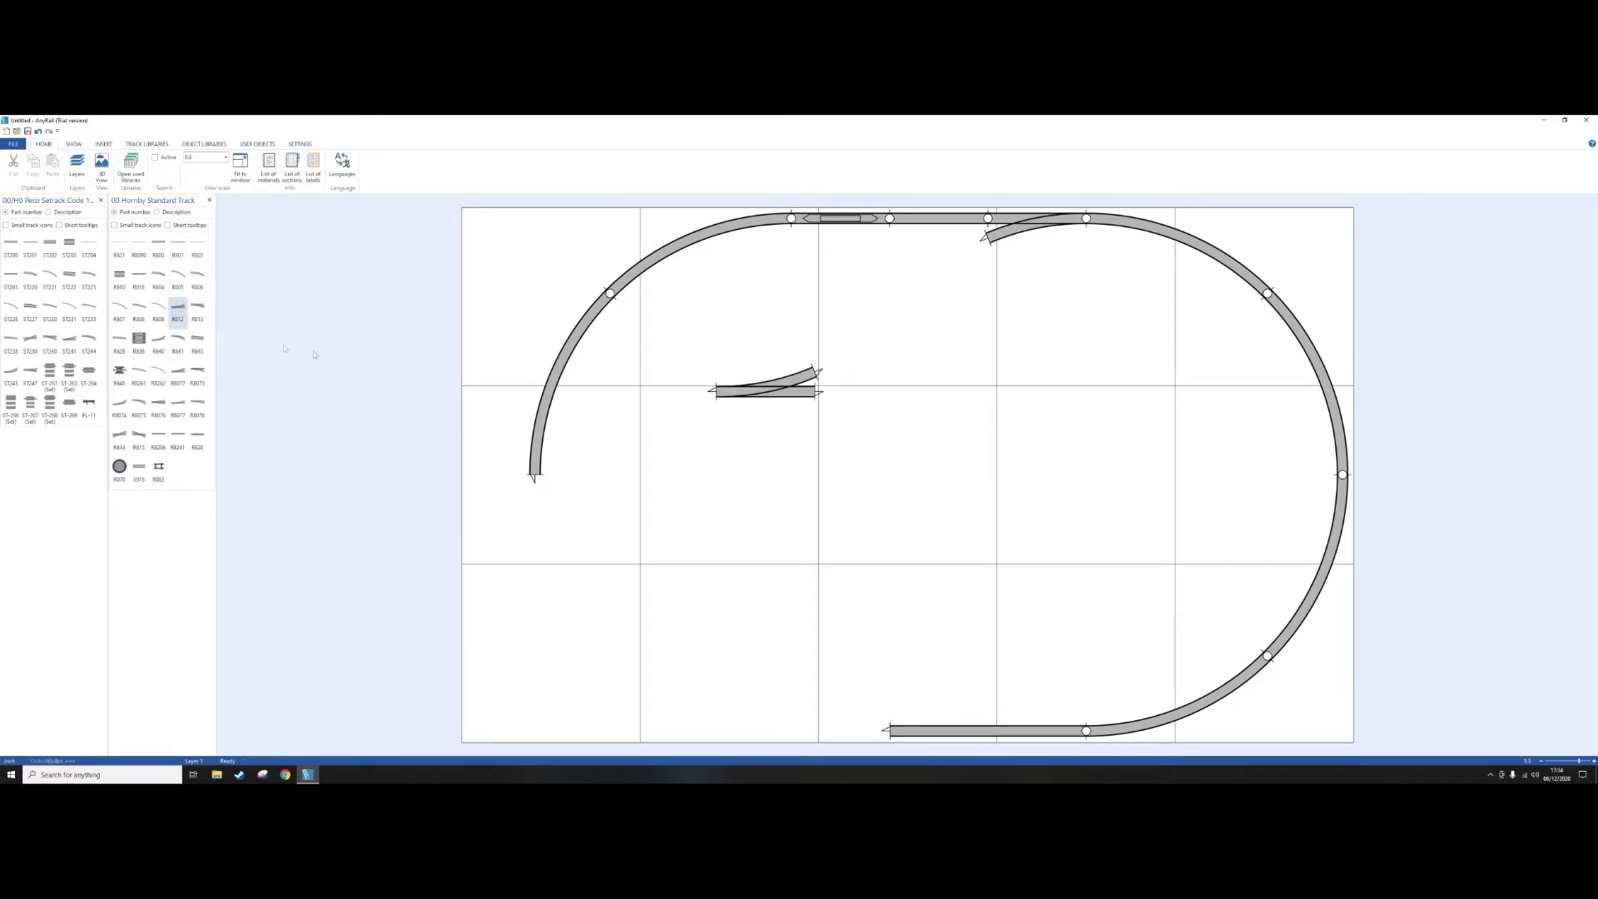
left_click_drag(762, 398, 935, 621)
left_click_drag(940, 564, 837, 730)
left_click(765, 689)
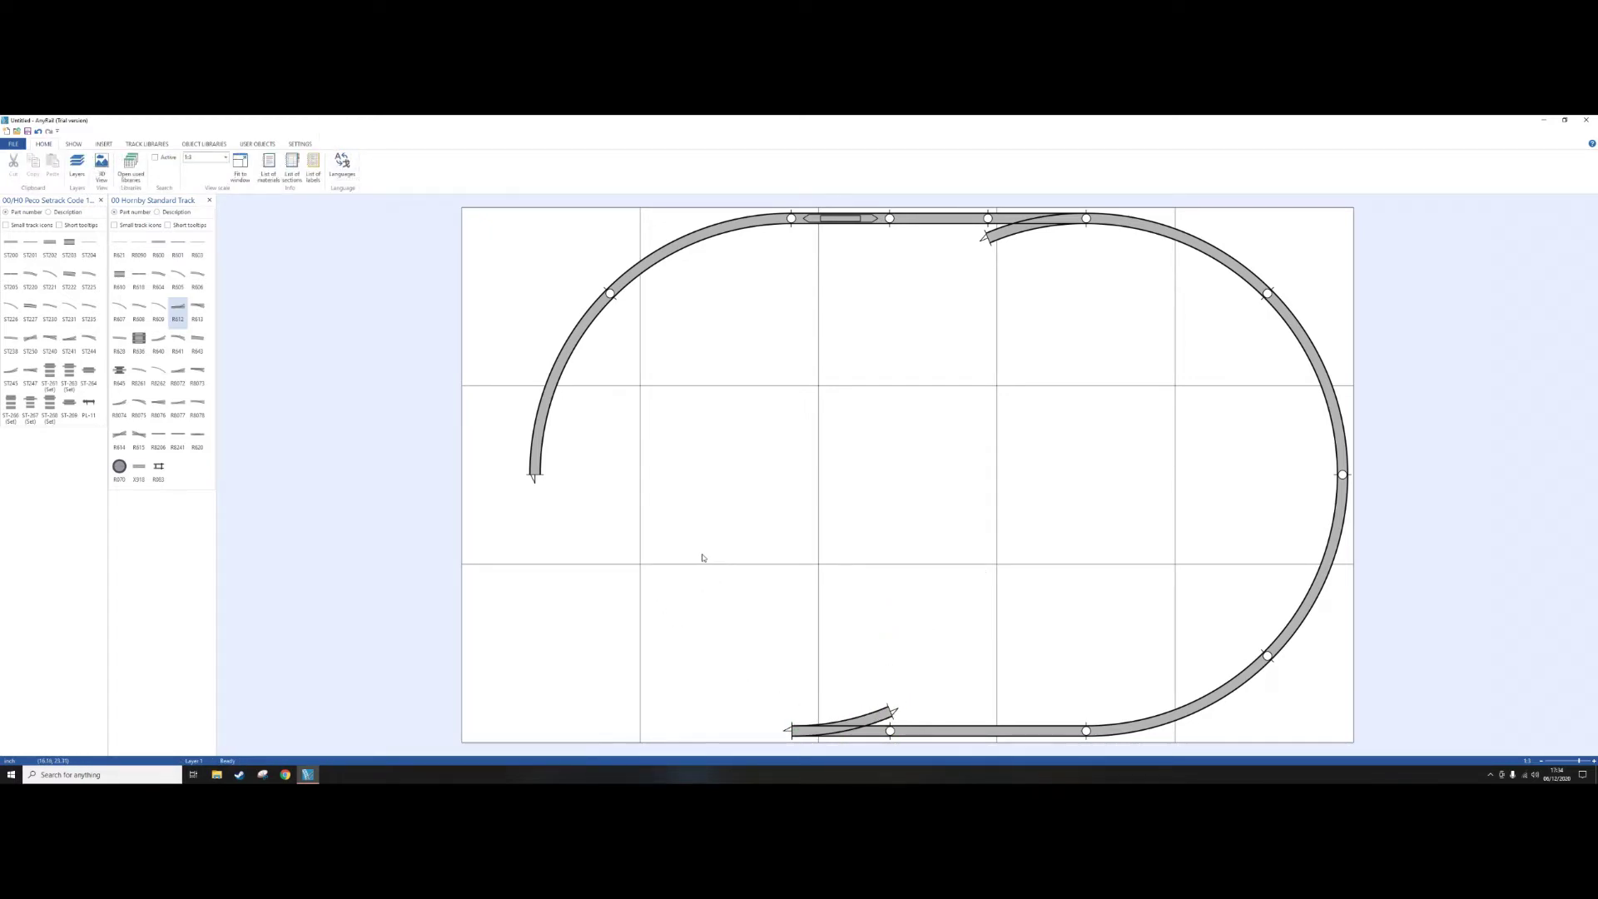
- Place an R607 curve, rotate it, and join it to the left end of the lower turnout
left_click_drag(119, 307, 705, 505)
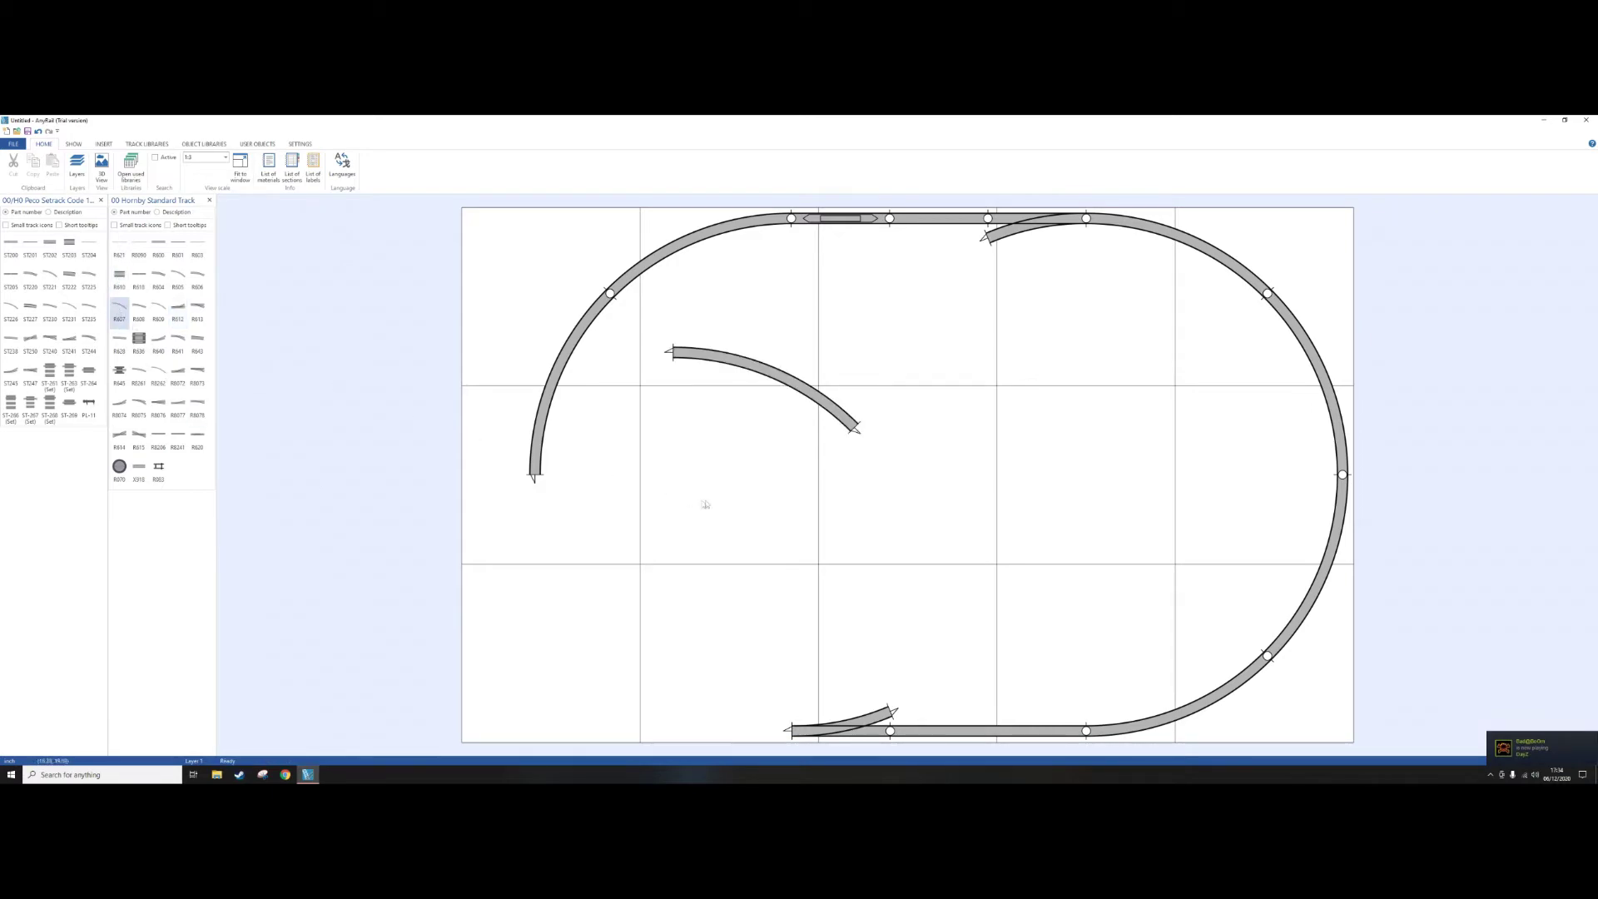
left_click_drag(761, 383, 769, 566)
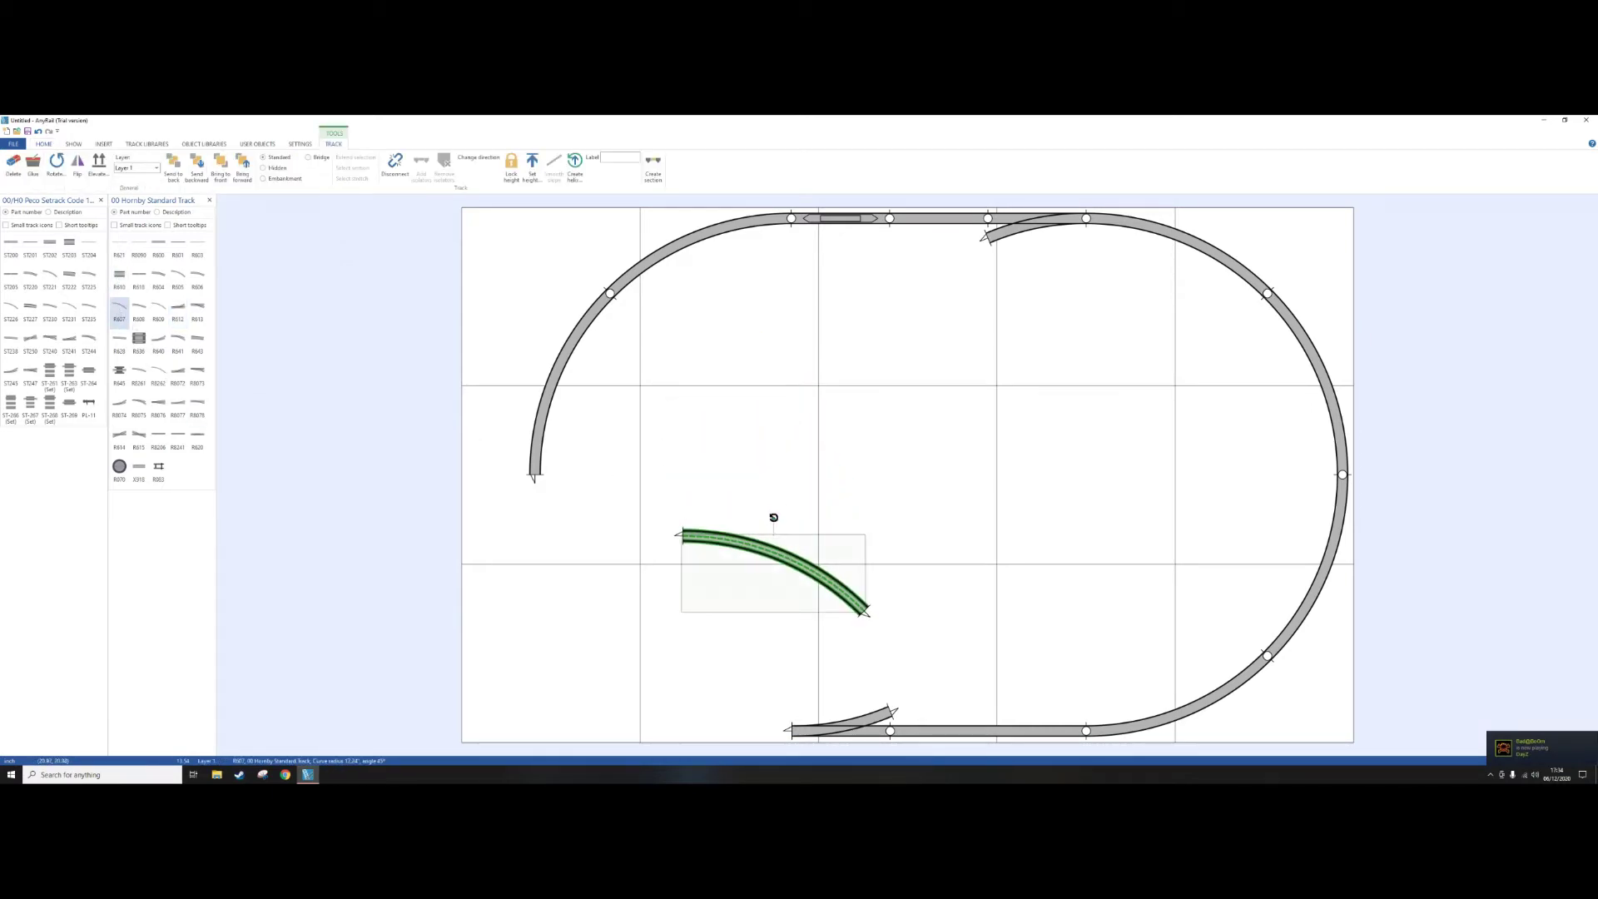
left_click(736, 530)
left_click(724, 540)
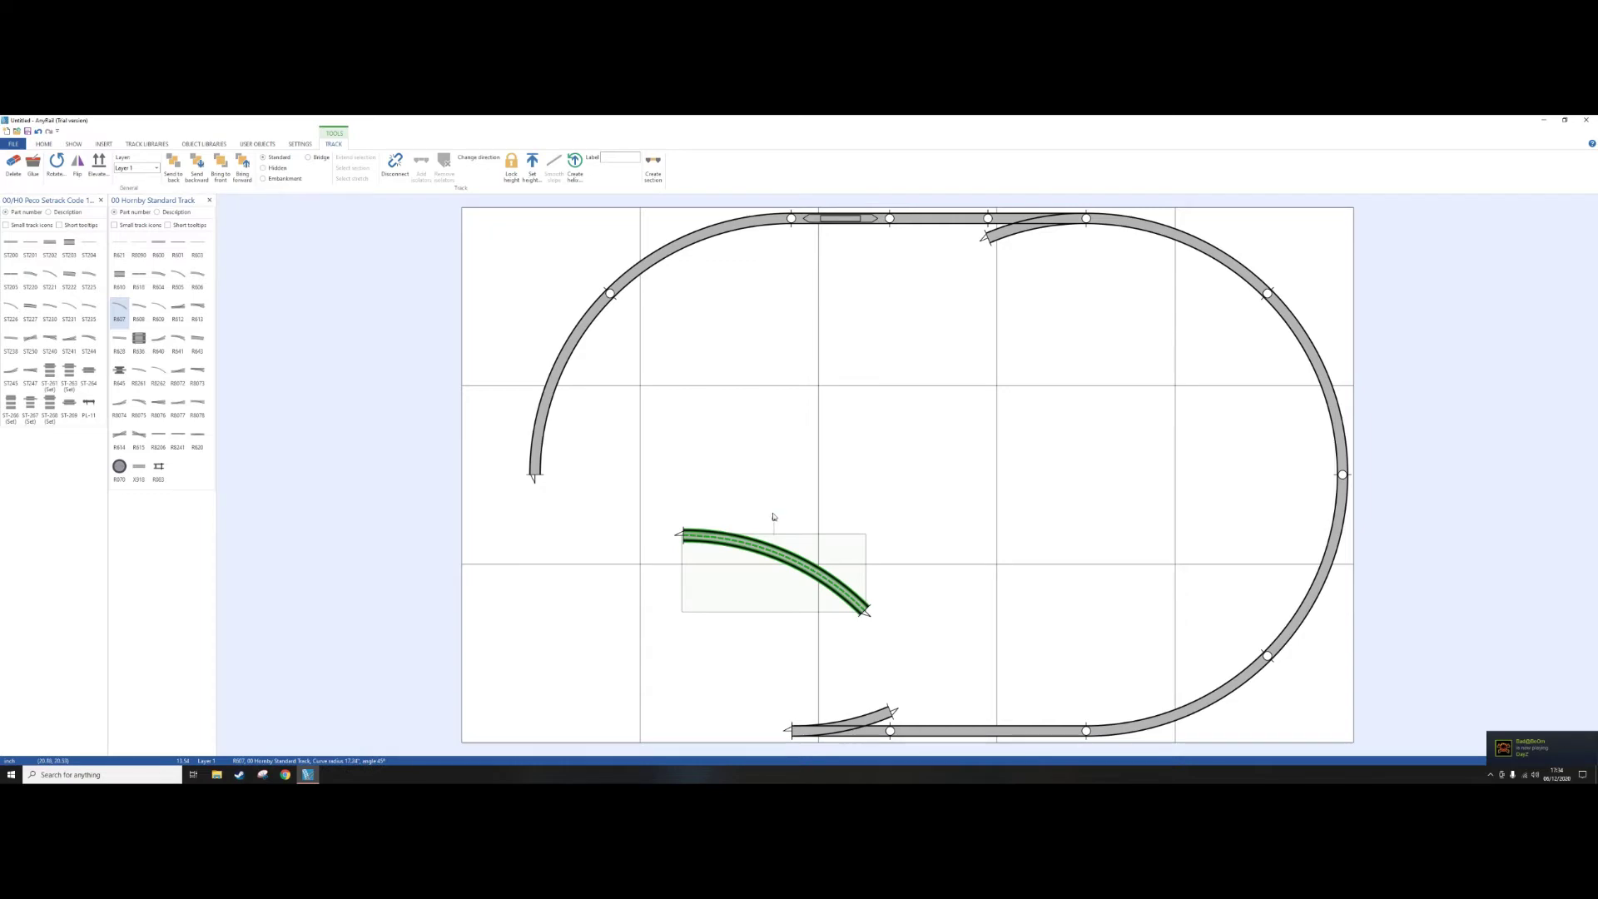
left_click_drag(775, 520, 700, 733)
left_click(701, 733)
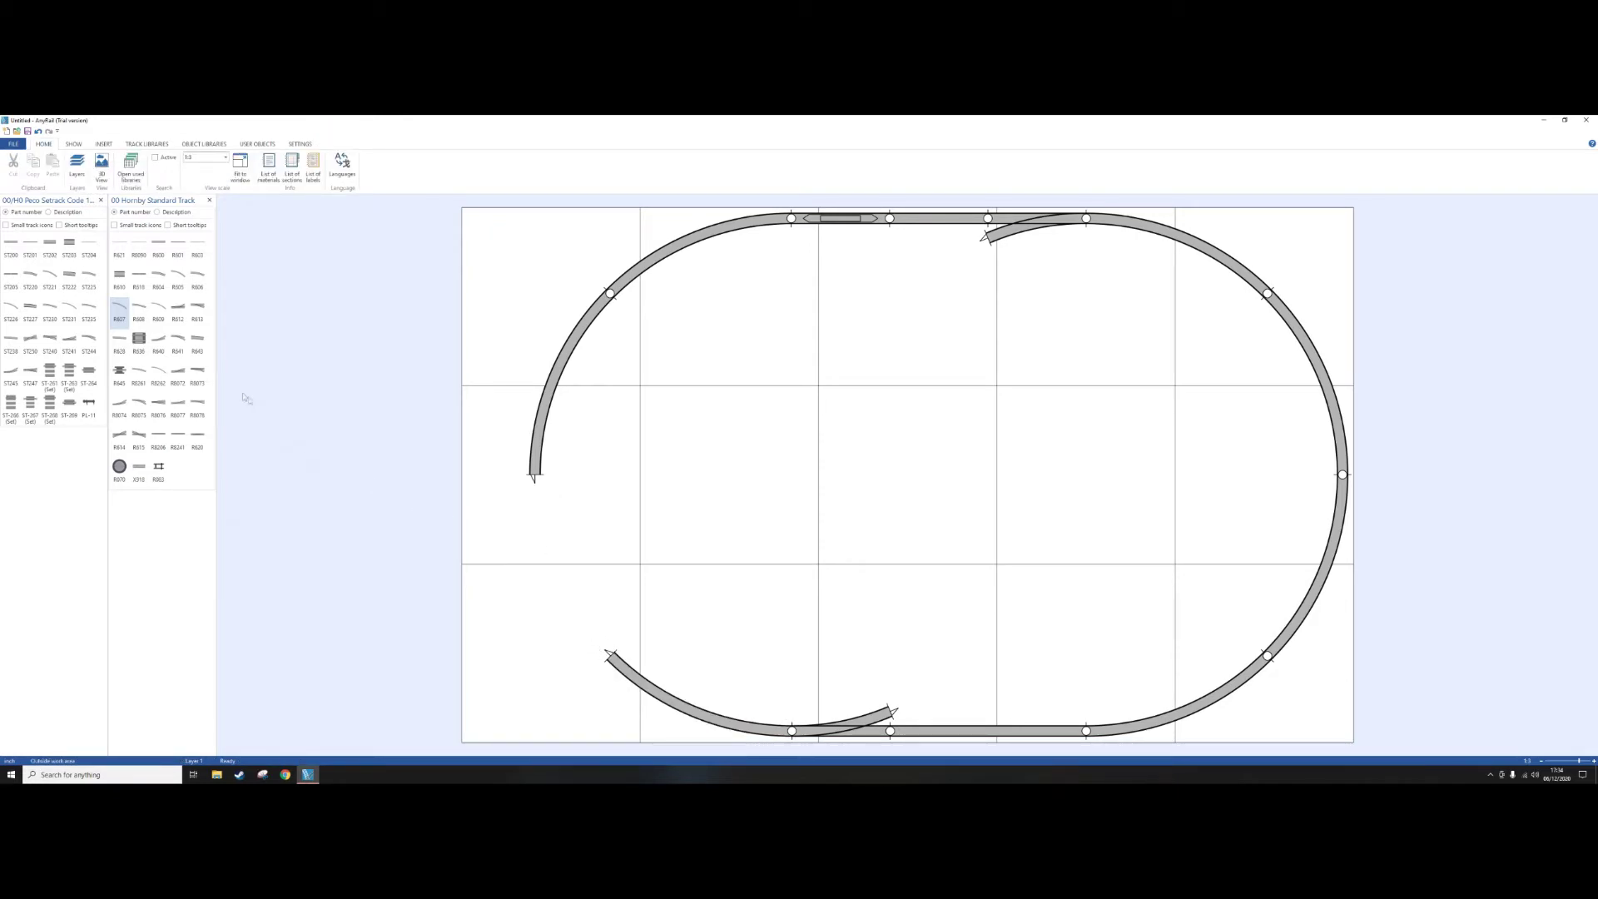
- Place an R606 curve, rotate it, and join it to the lower end of the upper-left quarter circle
left_click_drag(197, 280, 736, 434)
left_click(752, 388)
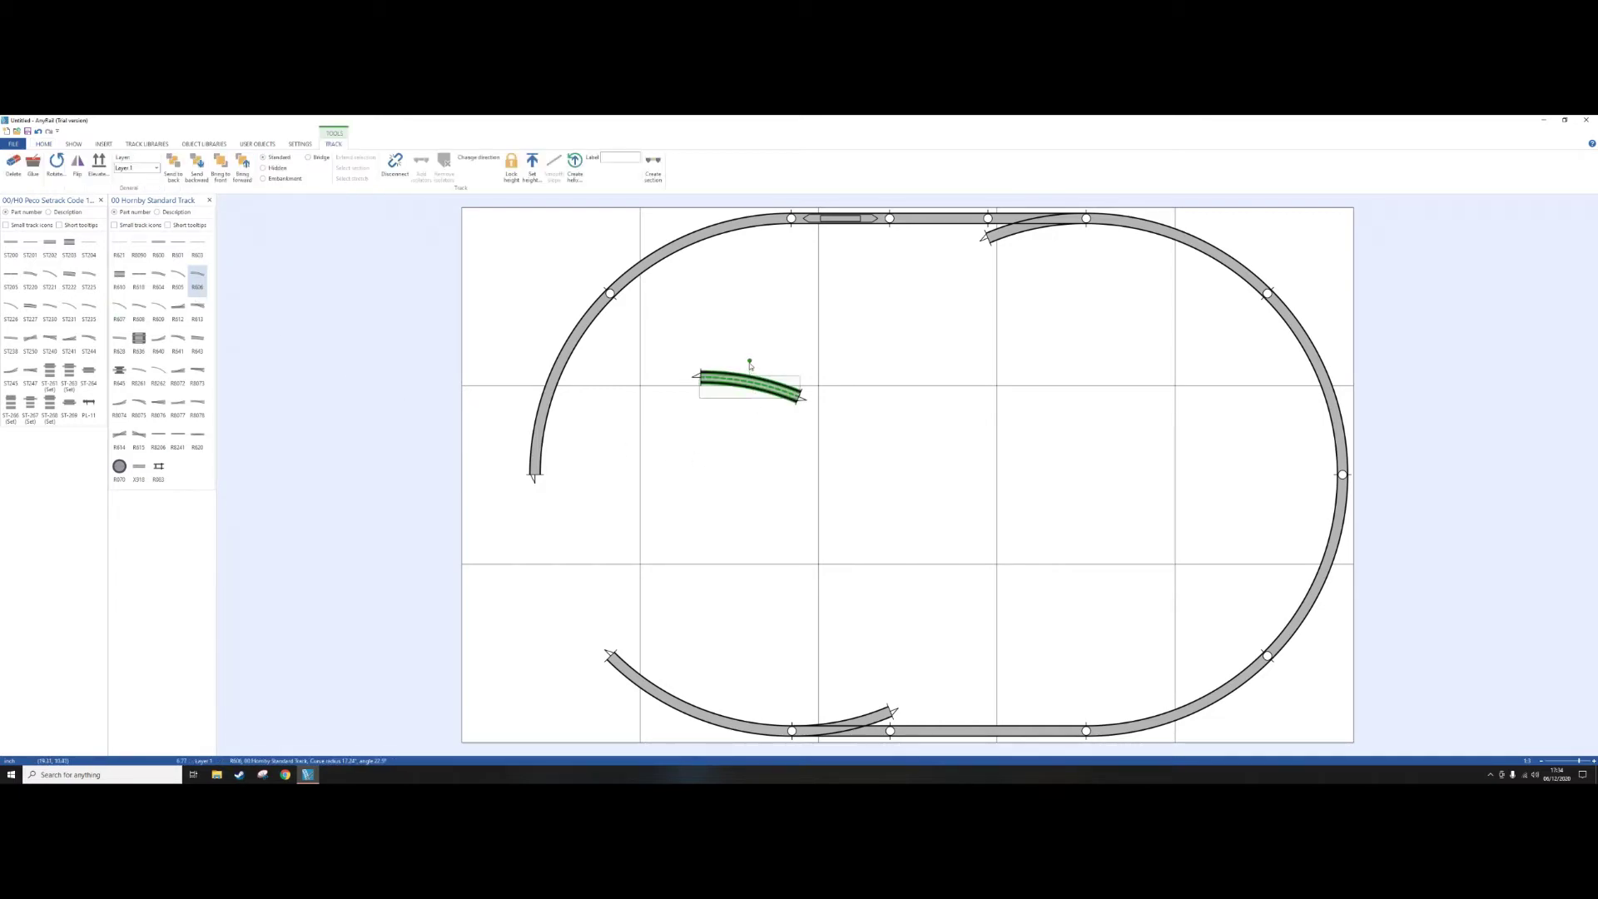
left_click_drag(749, 361, 524, 552)
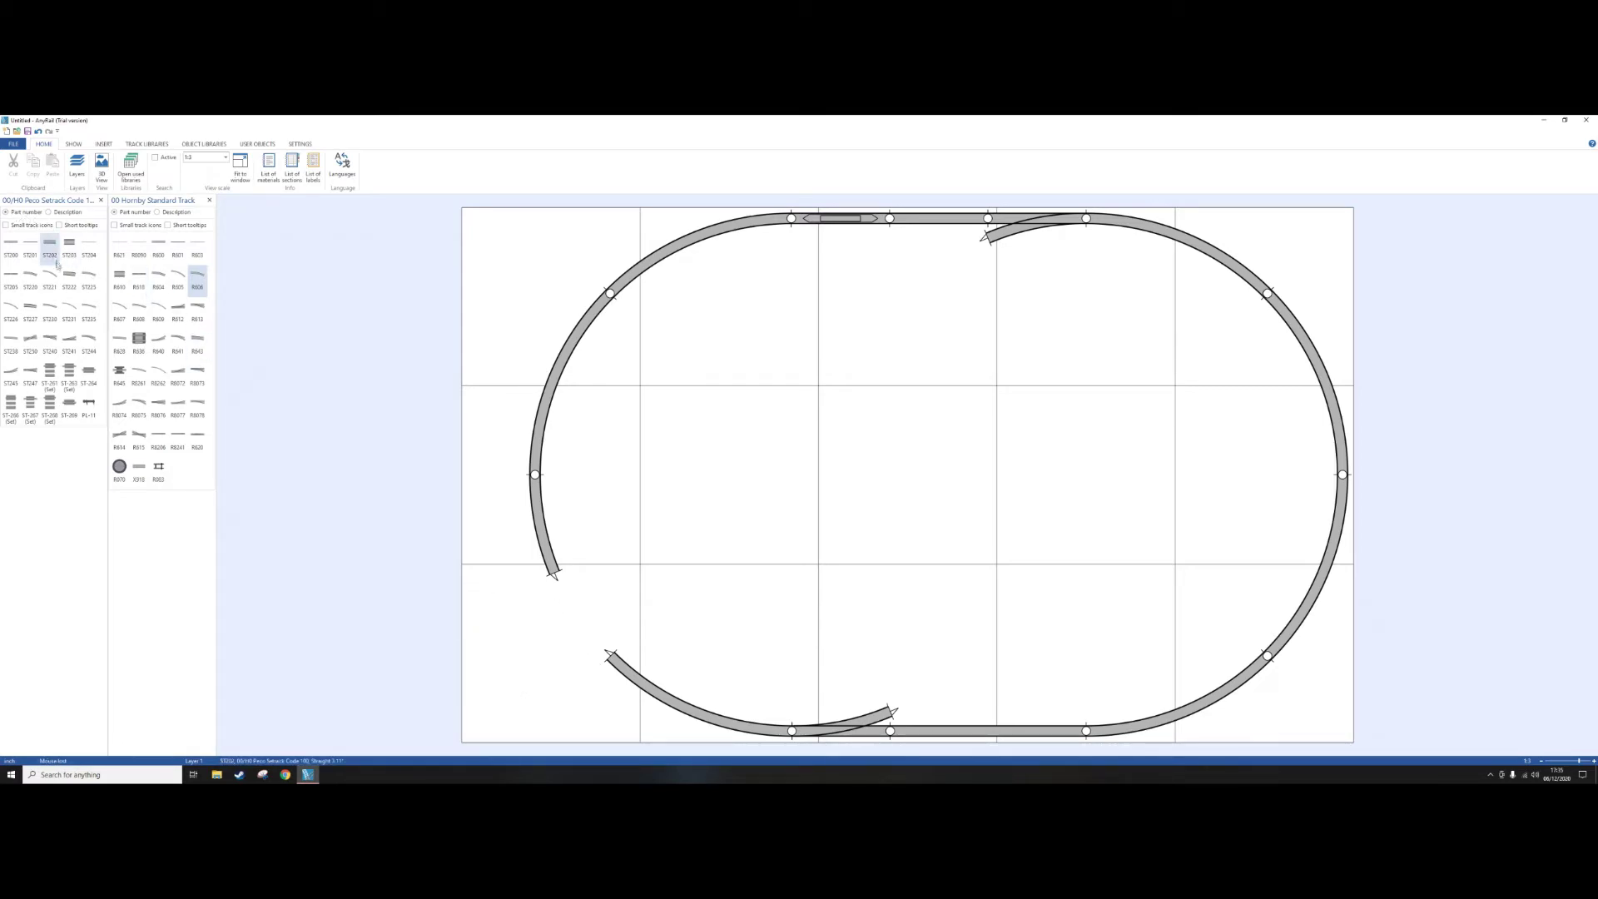
- Place an ST-269 curved road crossing, rotate it, and fit it into the remaining gap to close the oval
left_click_drag(69, 404, 754, 408)
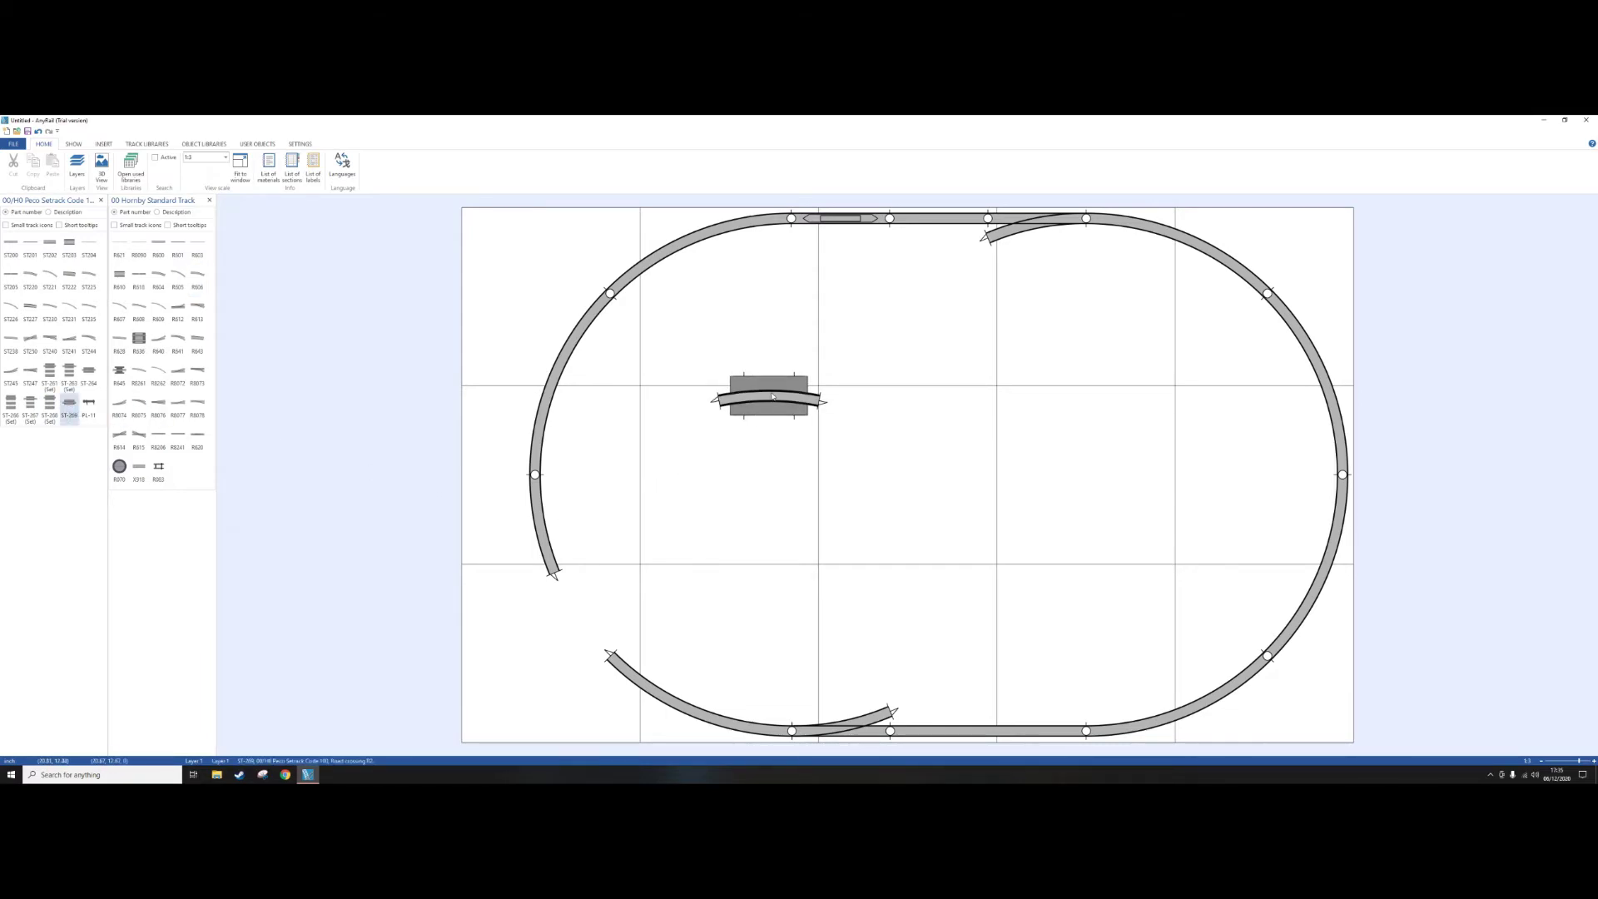
left_click(767, 376)
scroll(769, 396, "down", 6)
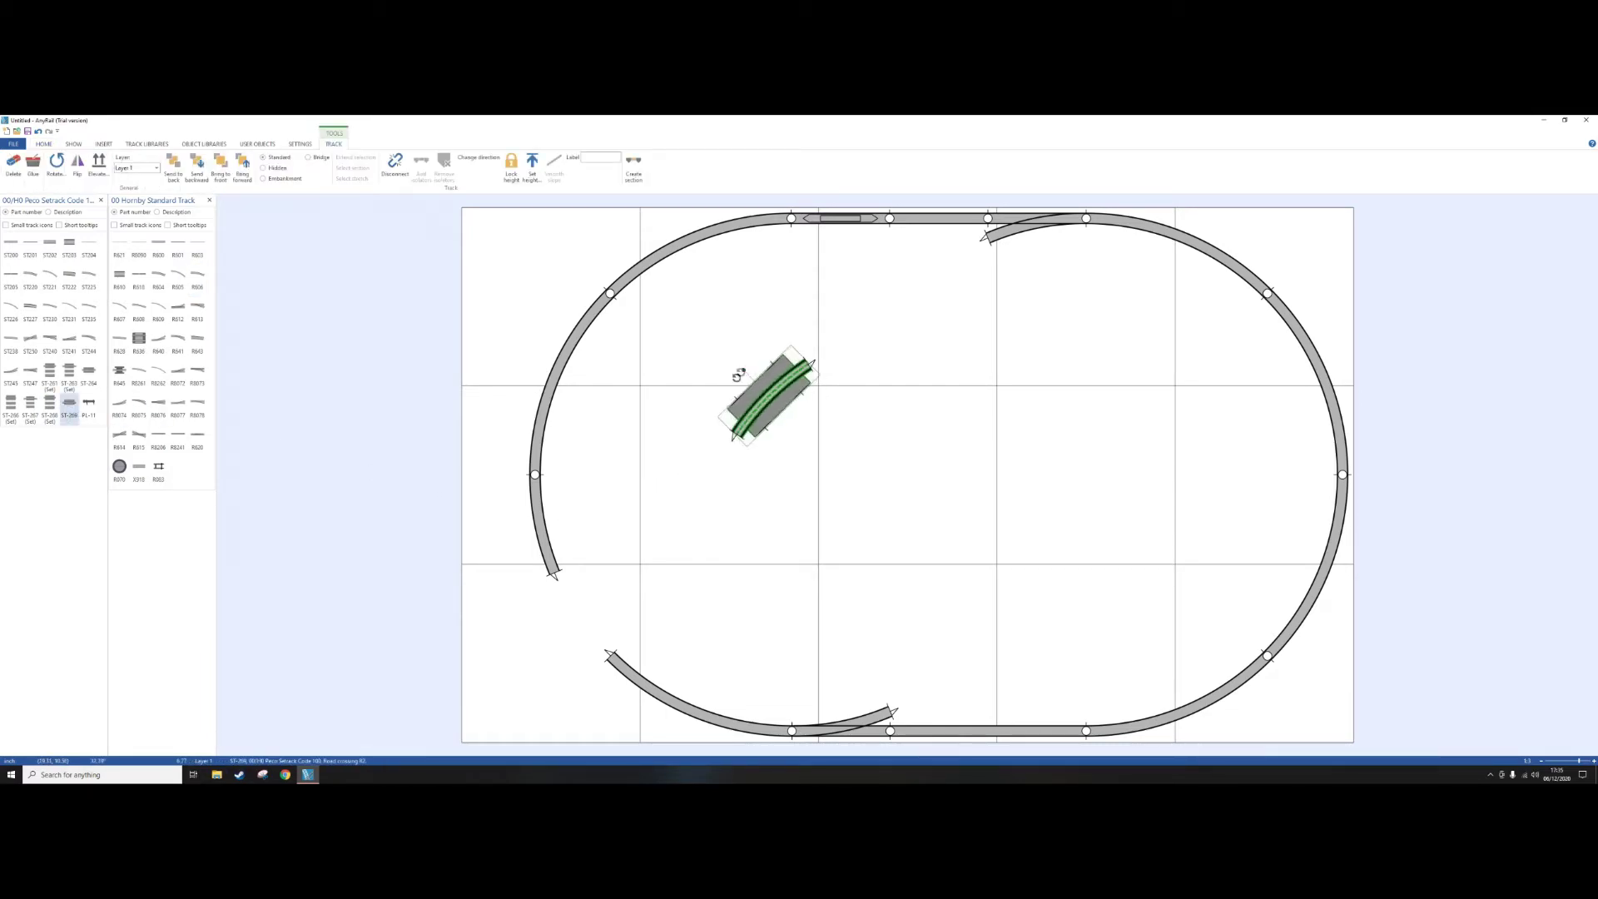
left_click_drag(769, 396, 566, 617)
left_click(535, 613)
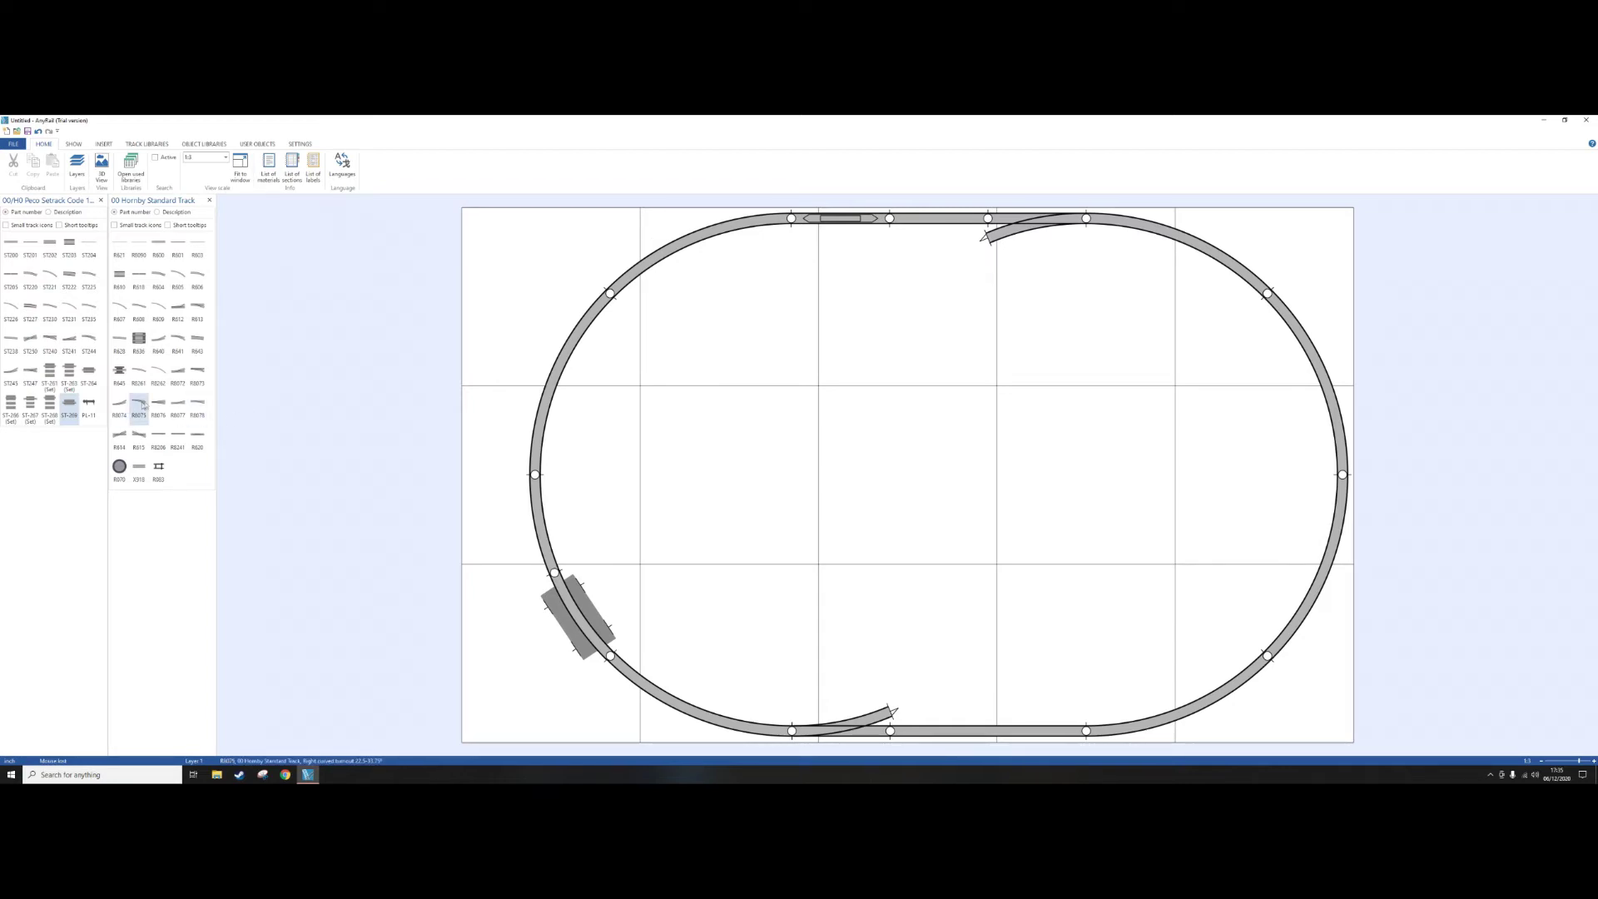
- Join an R8076 Y turnout to the lower turnout's diverging end and a second R8076 to its upper branch
left_click_drag(159, 405, 915, 699)
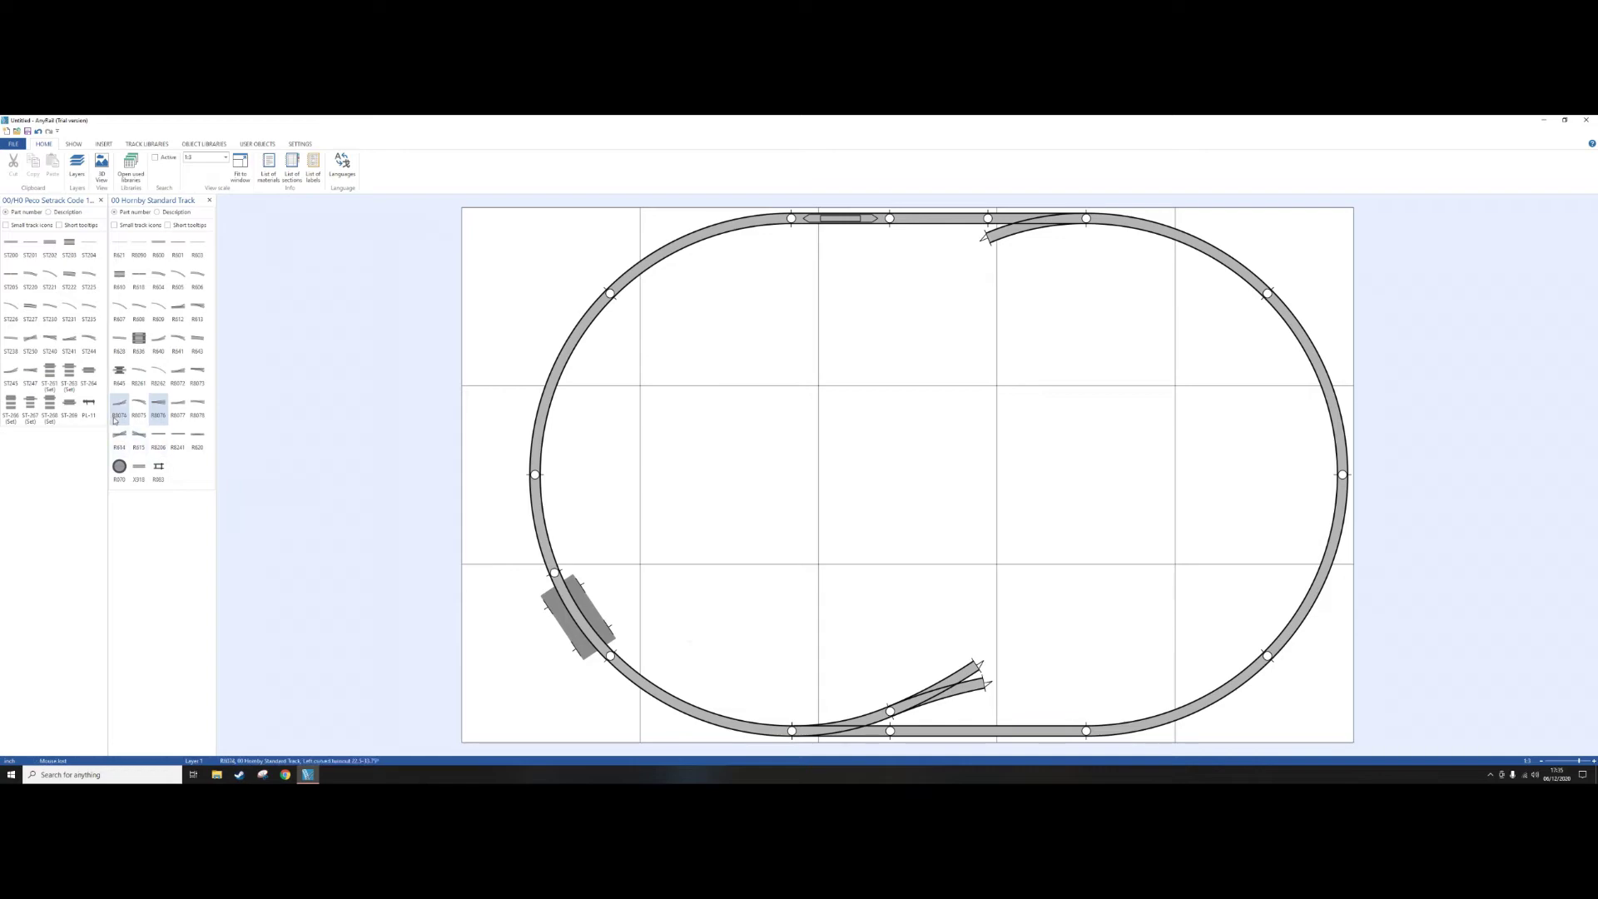
left_click(158, 406)
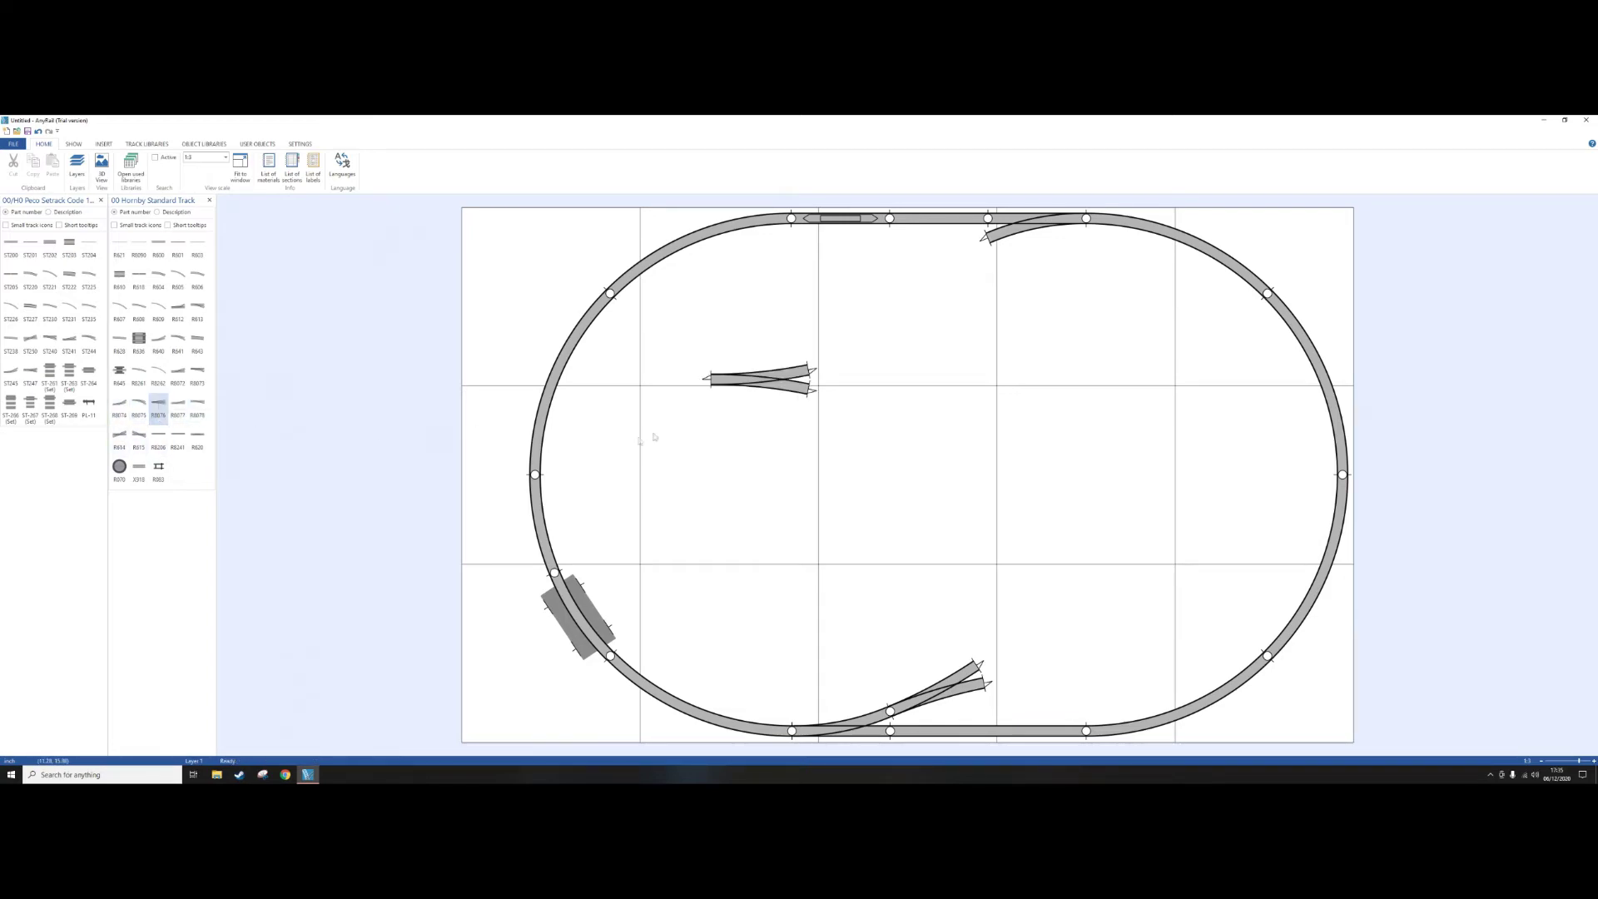
left_click_drag(759, 381, 1029, 671)
left_click(814, 555)
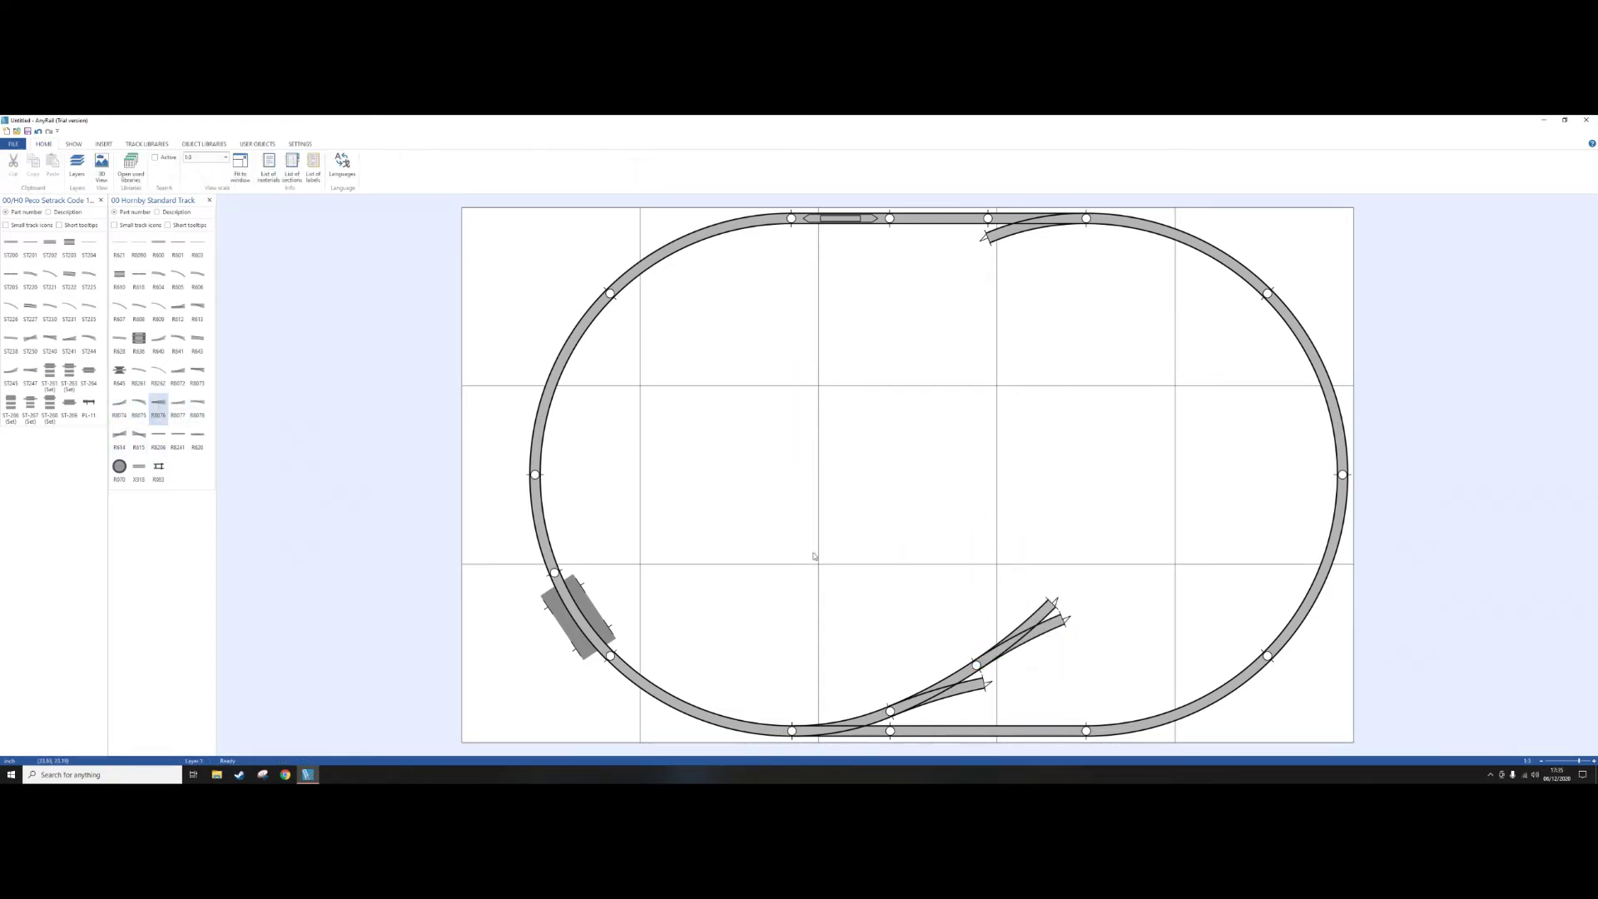
- Place an R8076 Y turnout and join it to the diverging end of the upper R612 turnout
left_click(159, 405)
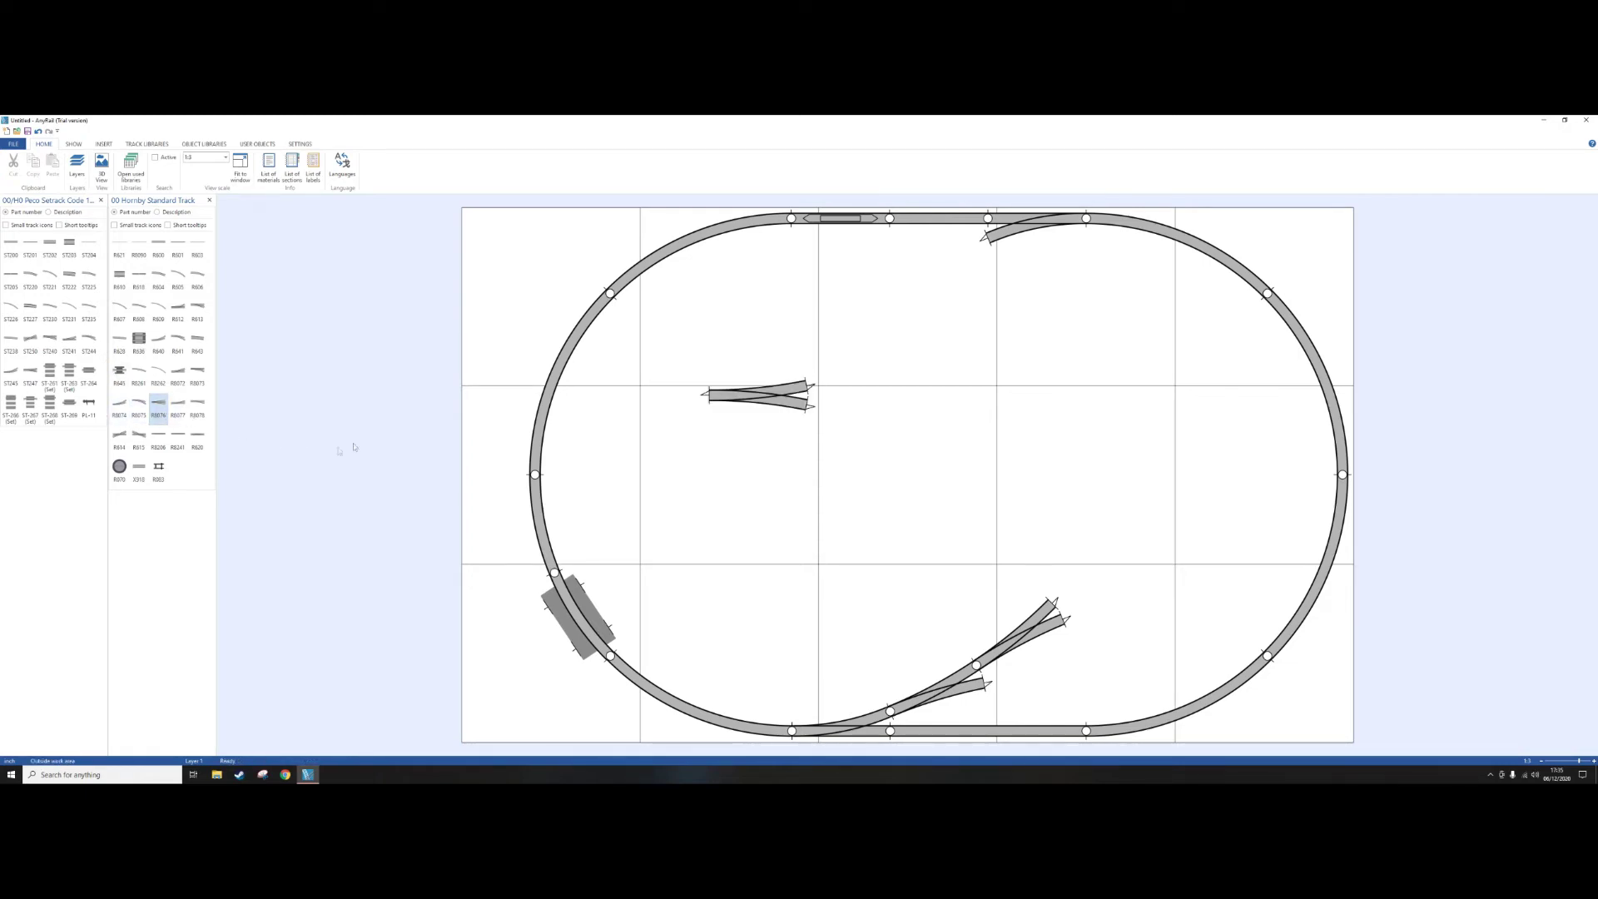
left_click(801, 411)
left_click_drag(803, 411, 944, 268)
left_click(949, 281)
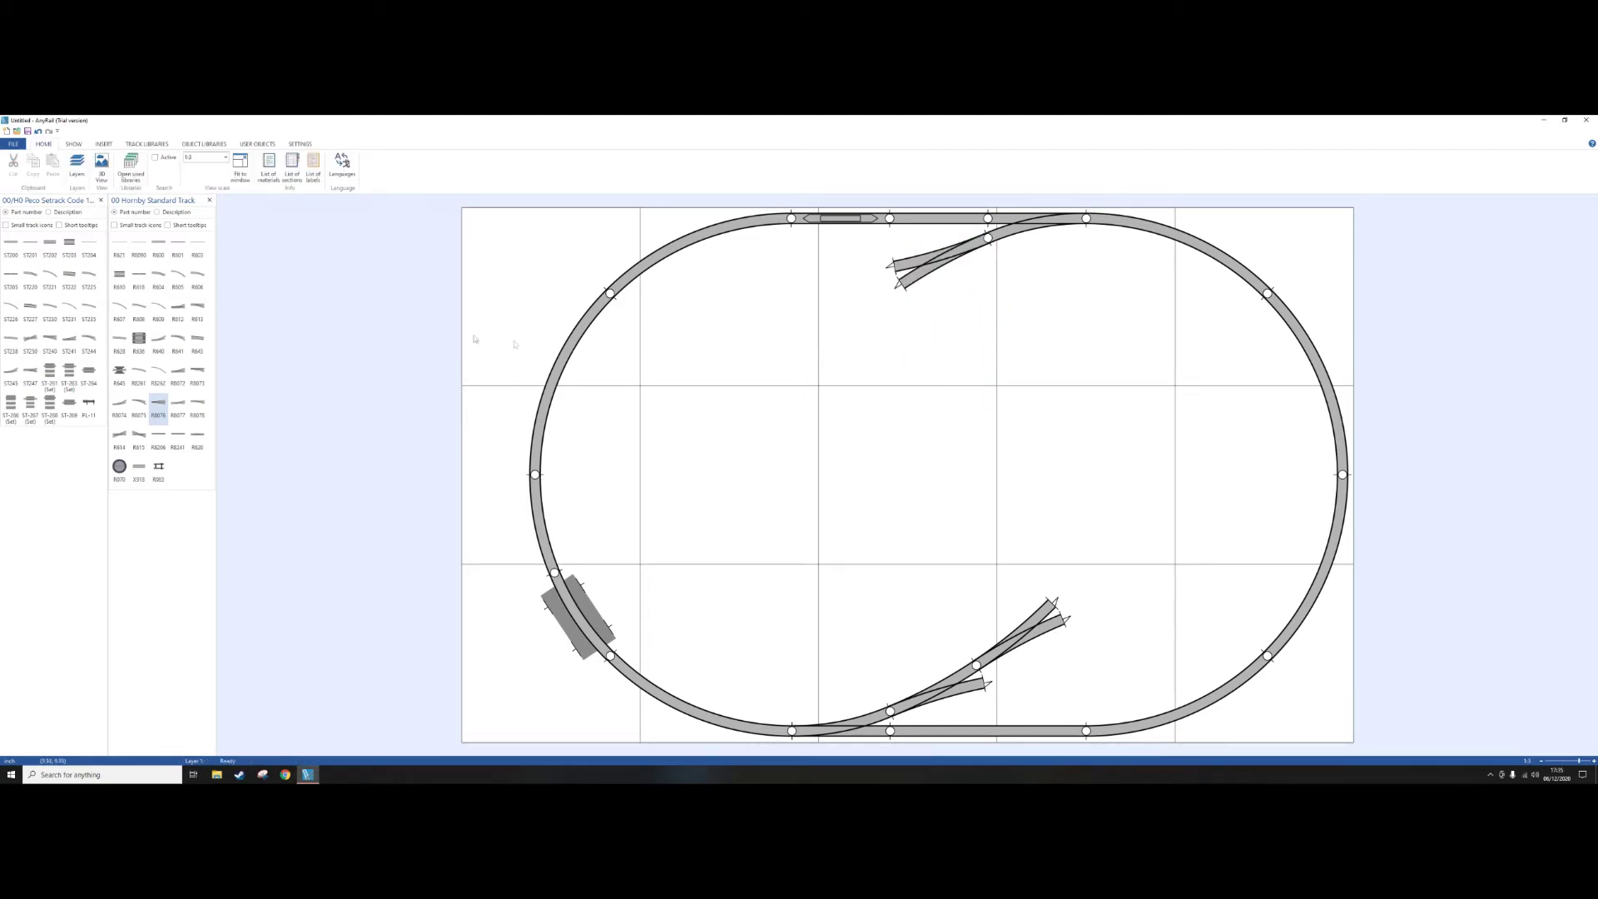
- Extend the upper branch of the upper Y turnout with an R606 curve followed by an R601 straight
left_click_drag(198, 281, 850, 260)
left_click(763, 324)
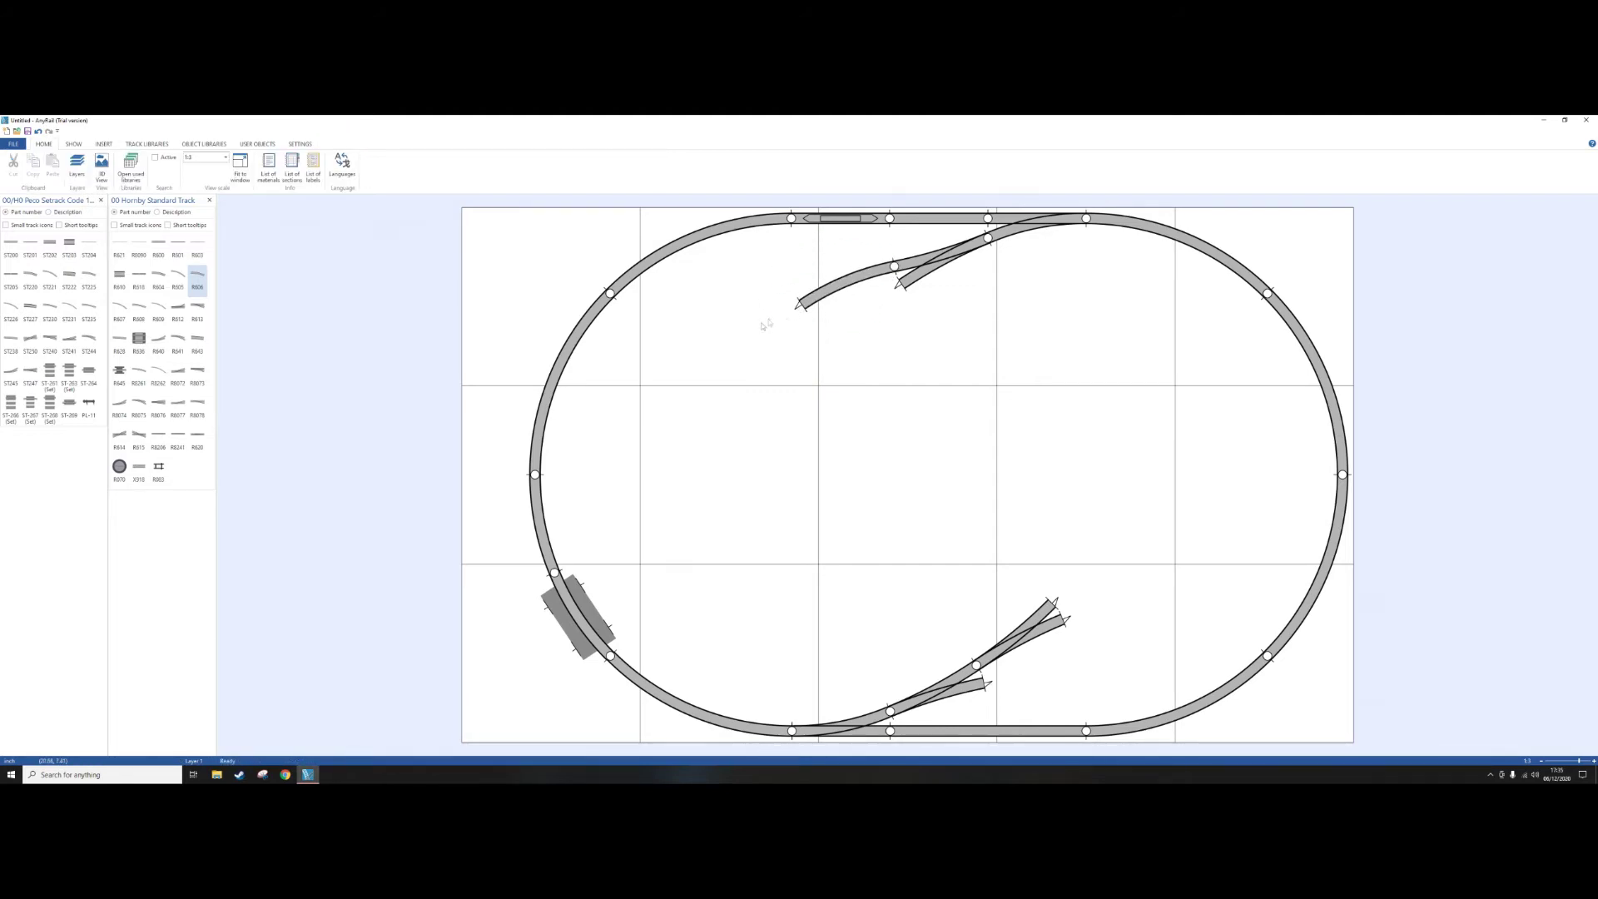
left_click(179, 251)
left_click_drag(730, 372, 678, 301)
left_click(508, 305)
- Extend the lower branch of the upper Y turnout with an R601 straight followed by an R600 straight
left_click(178, 250)
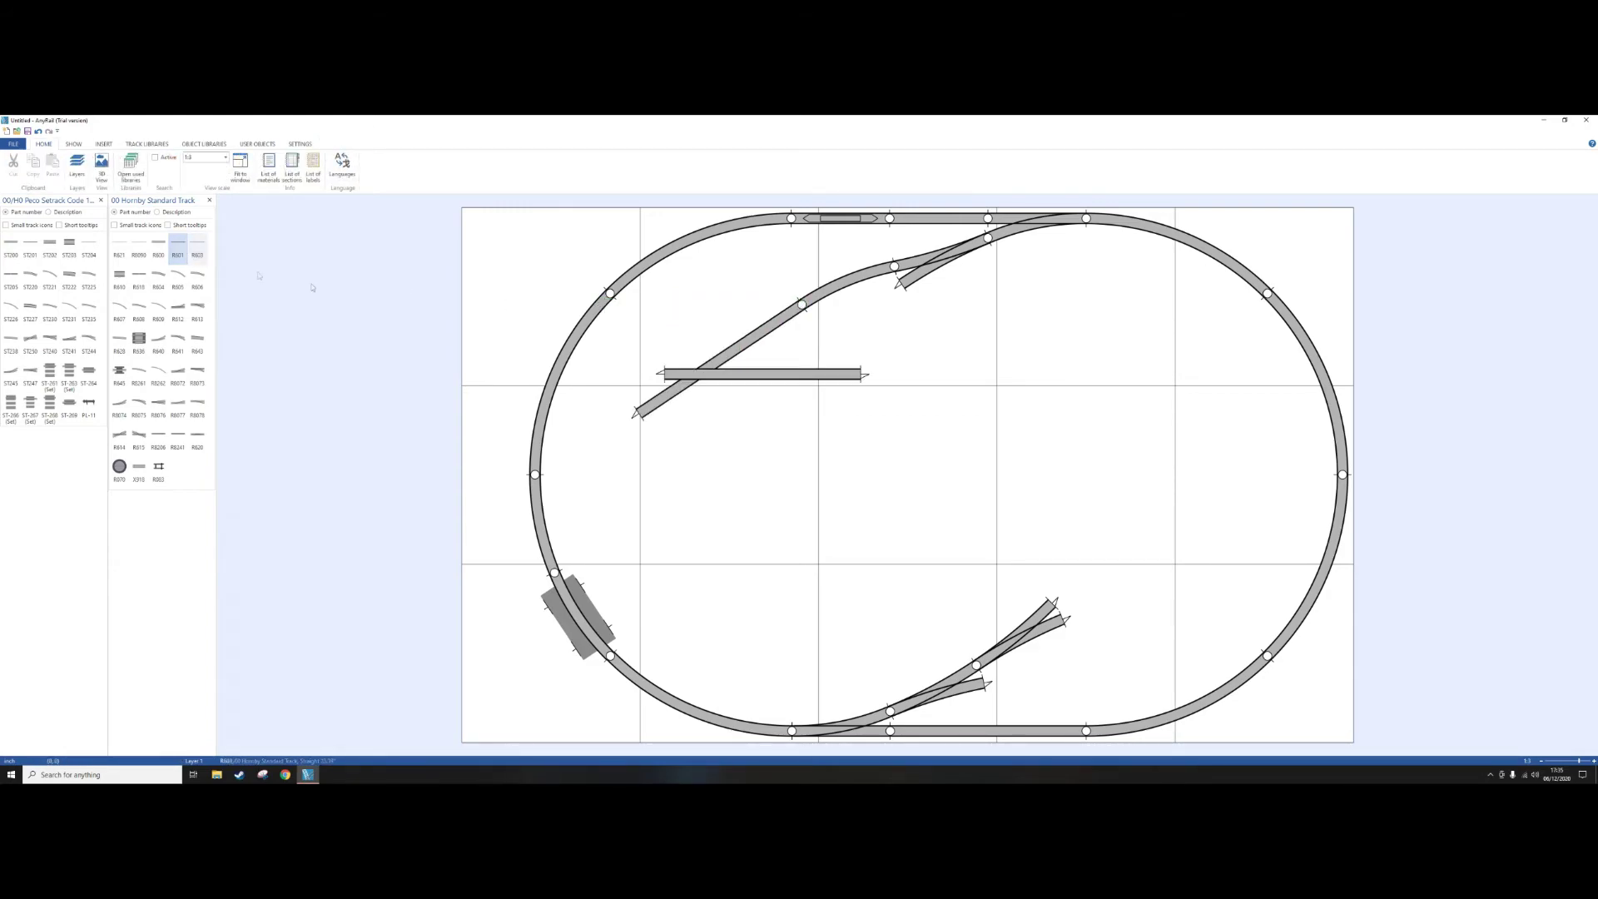
left_click_drag(762, 379, 815, 279)
left_click(516, 266)
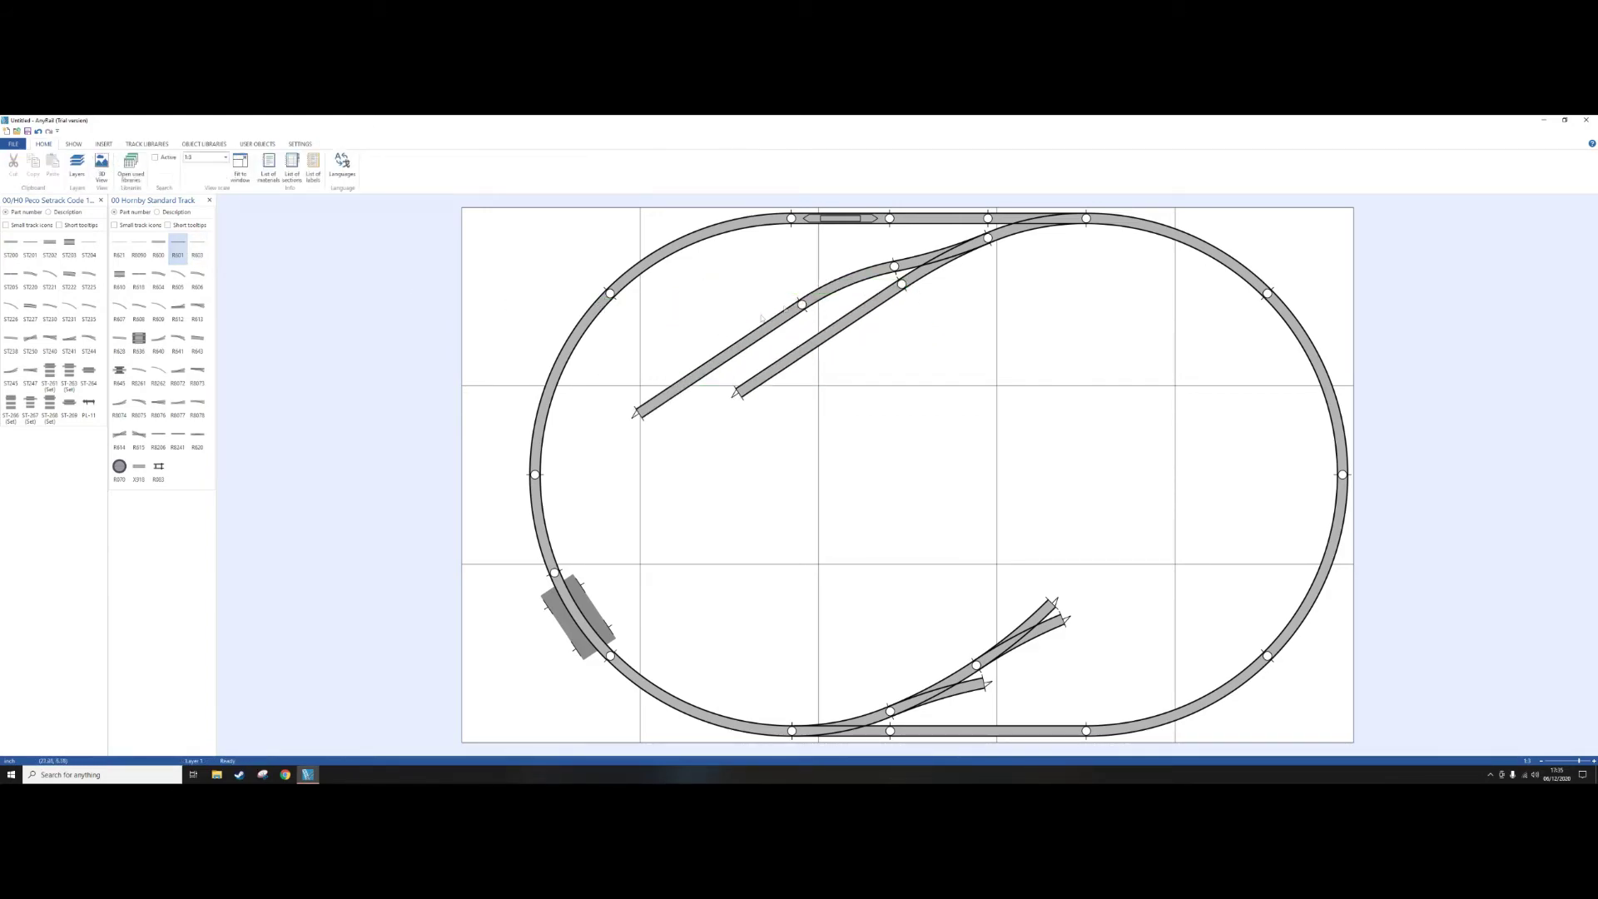
left_click(155, 243)
left_click_drag(733, 389, 662, 394)
left_click(783, 390)
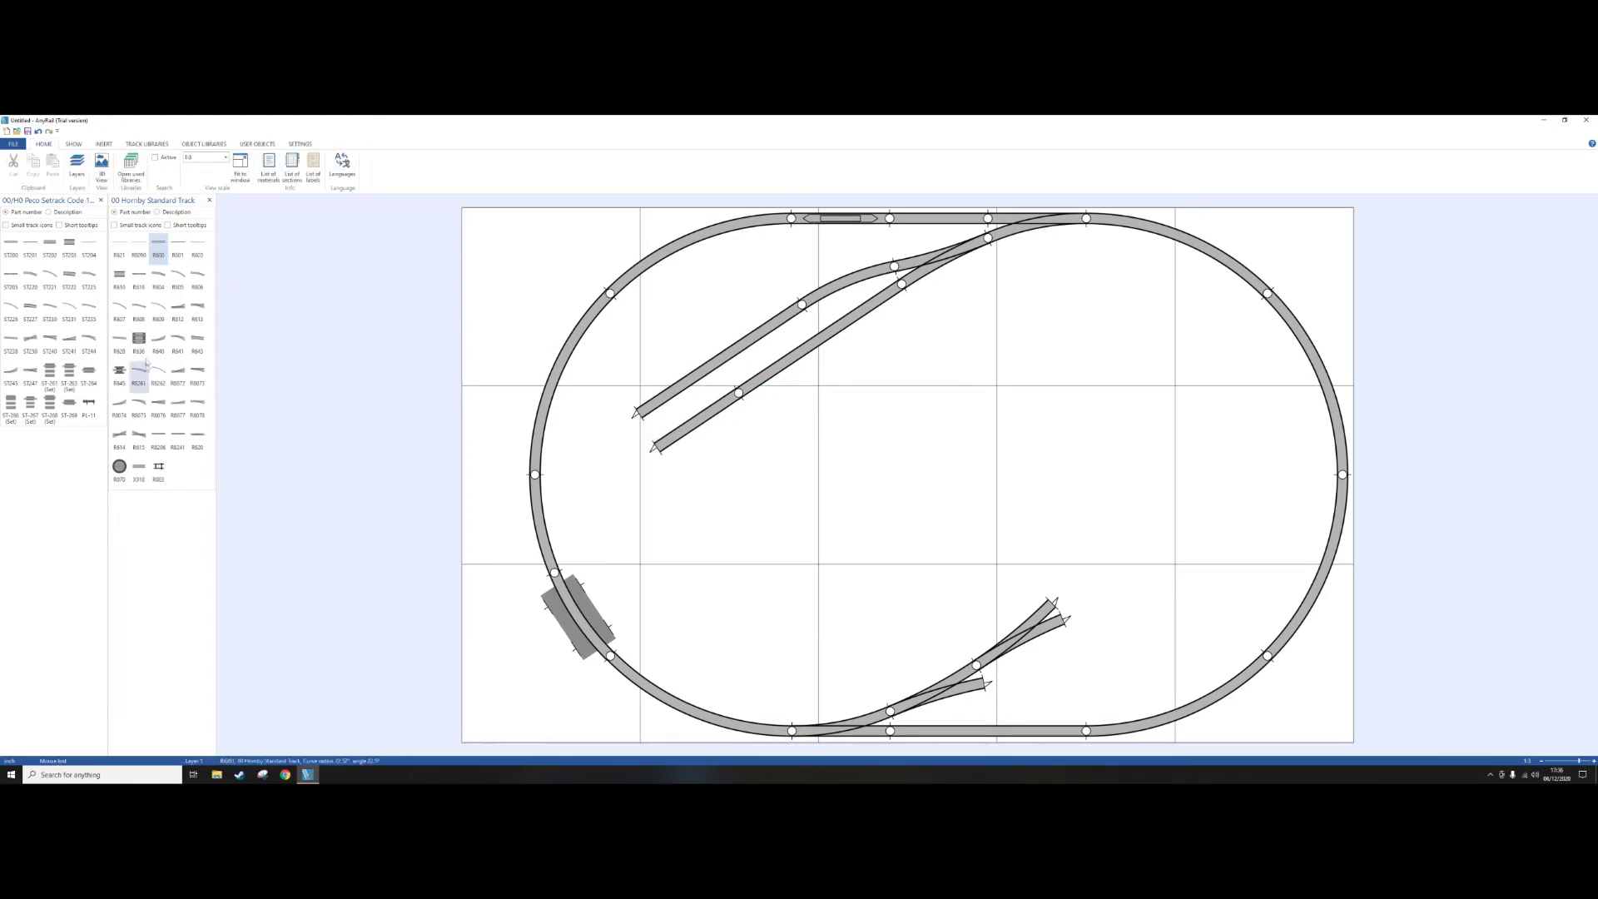
- Lengthen the end of the inner upper siding with two short R610 straights
left_click(119, 277)
left_click_drag(746, 385, 641, 454)
left_click(338, 331)
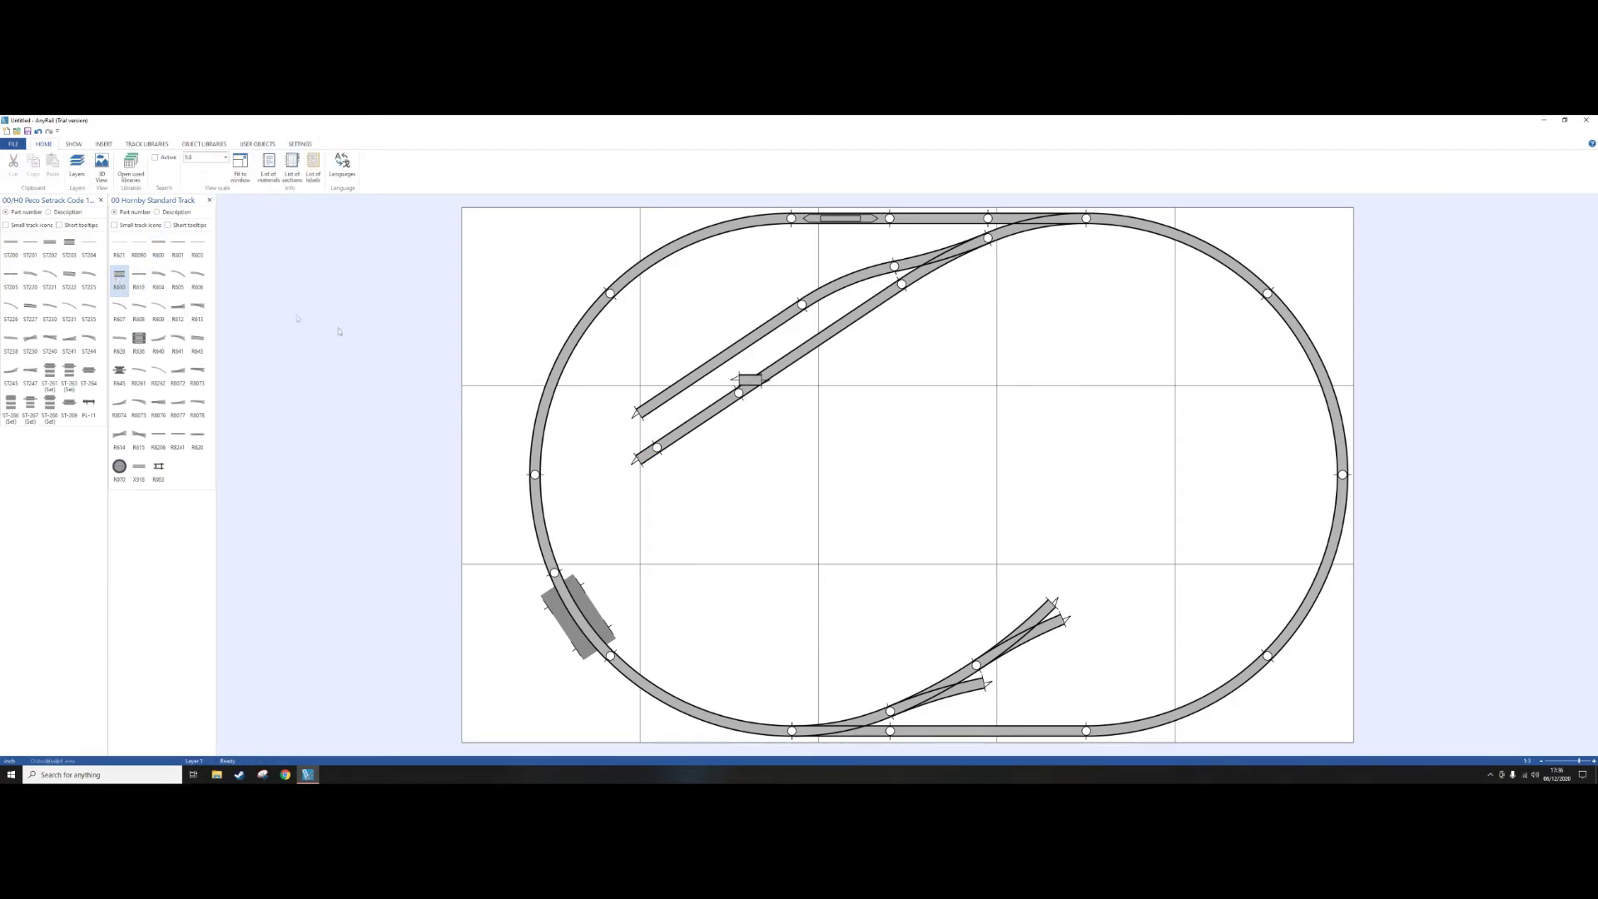
left_click_drag(749, 381, 622, 466)
left_click(646, 501)
- Join an R601 straight to each of the three open branch ends of the lower Y turnouts
left_click_drag(177, 246, 1078, 690)
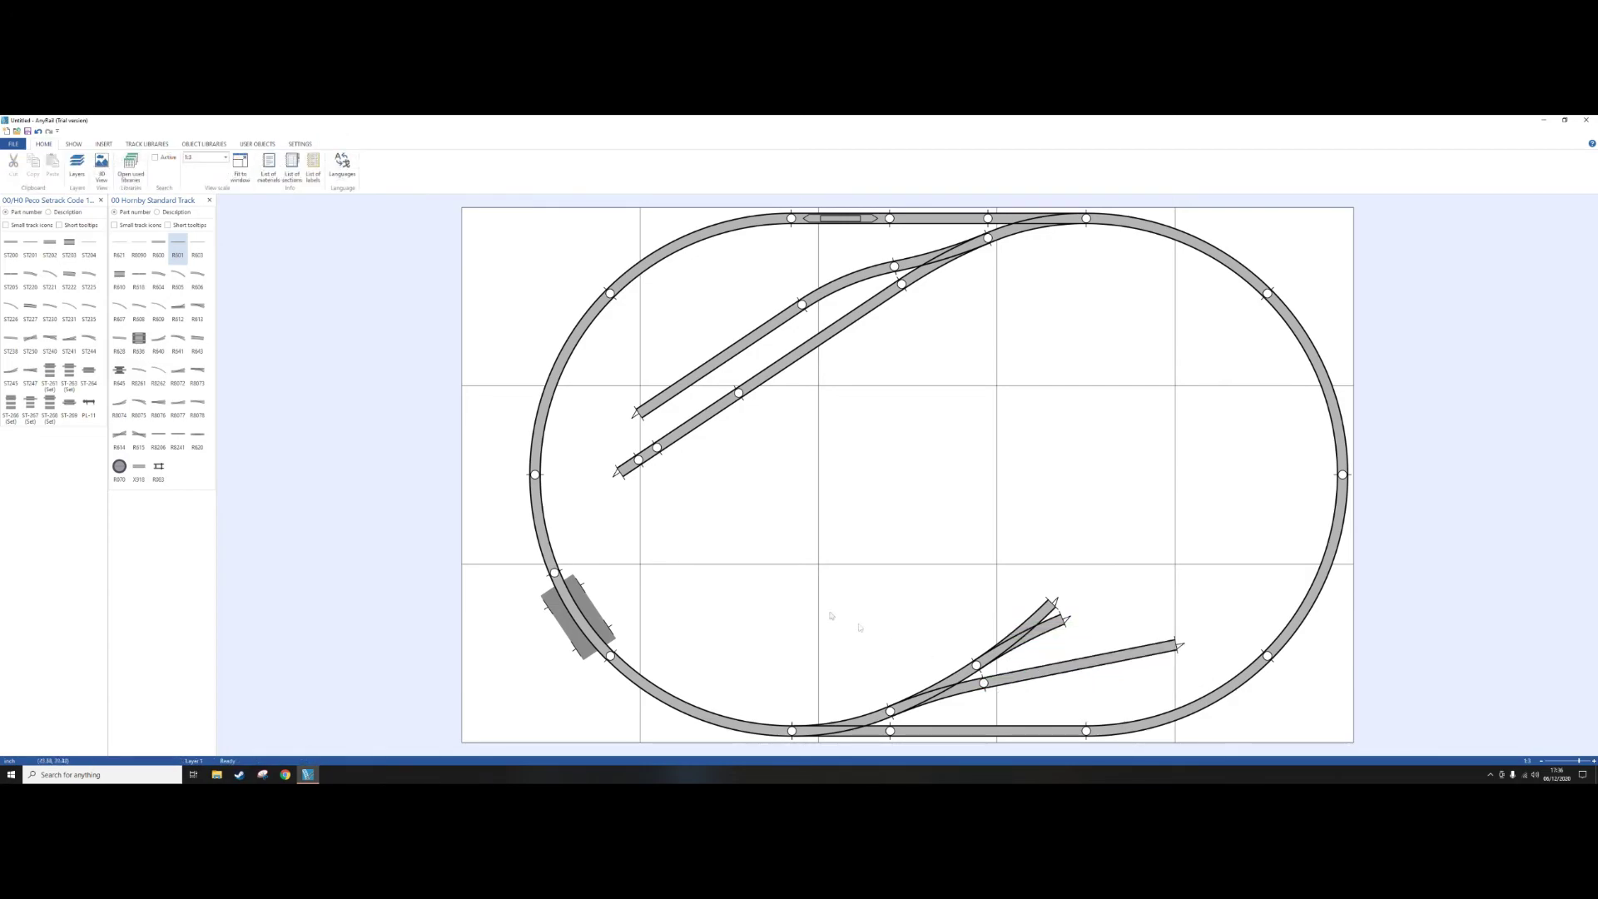
left_click(178, 248)
left_click_drag(670, 376, 1051, 601)
left_click(178, 248)
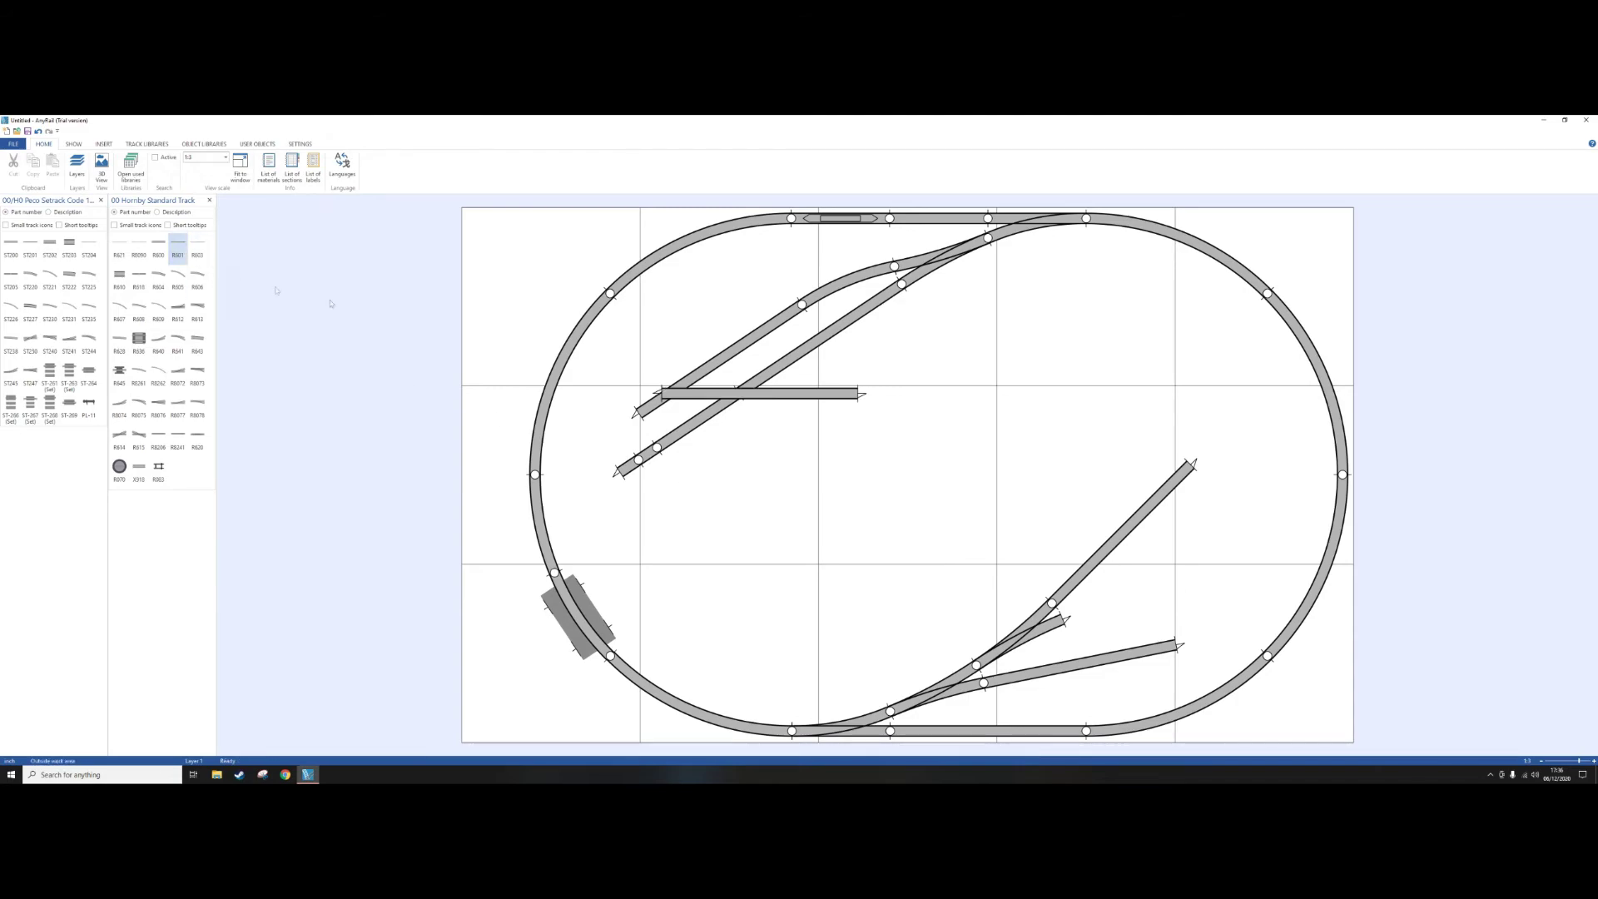
left_click_drag(779, 398, 1182, 624)
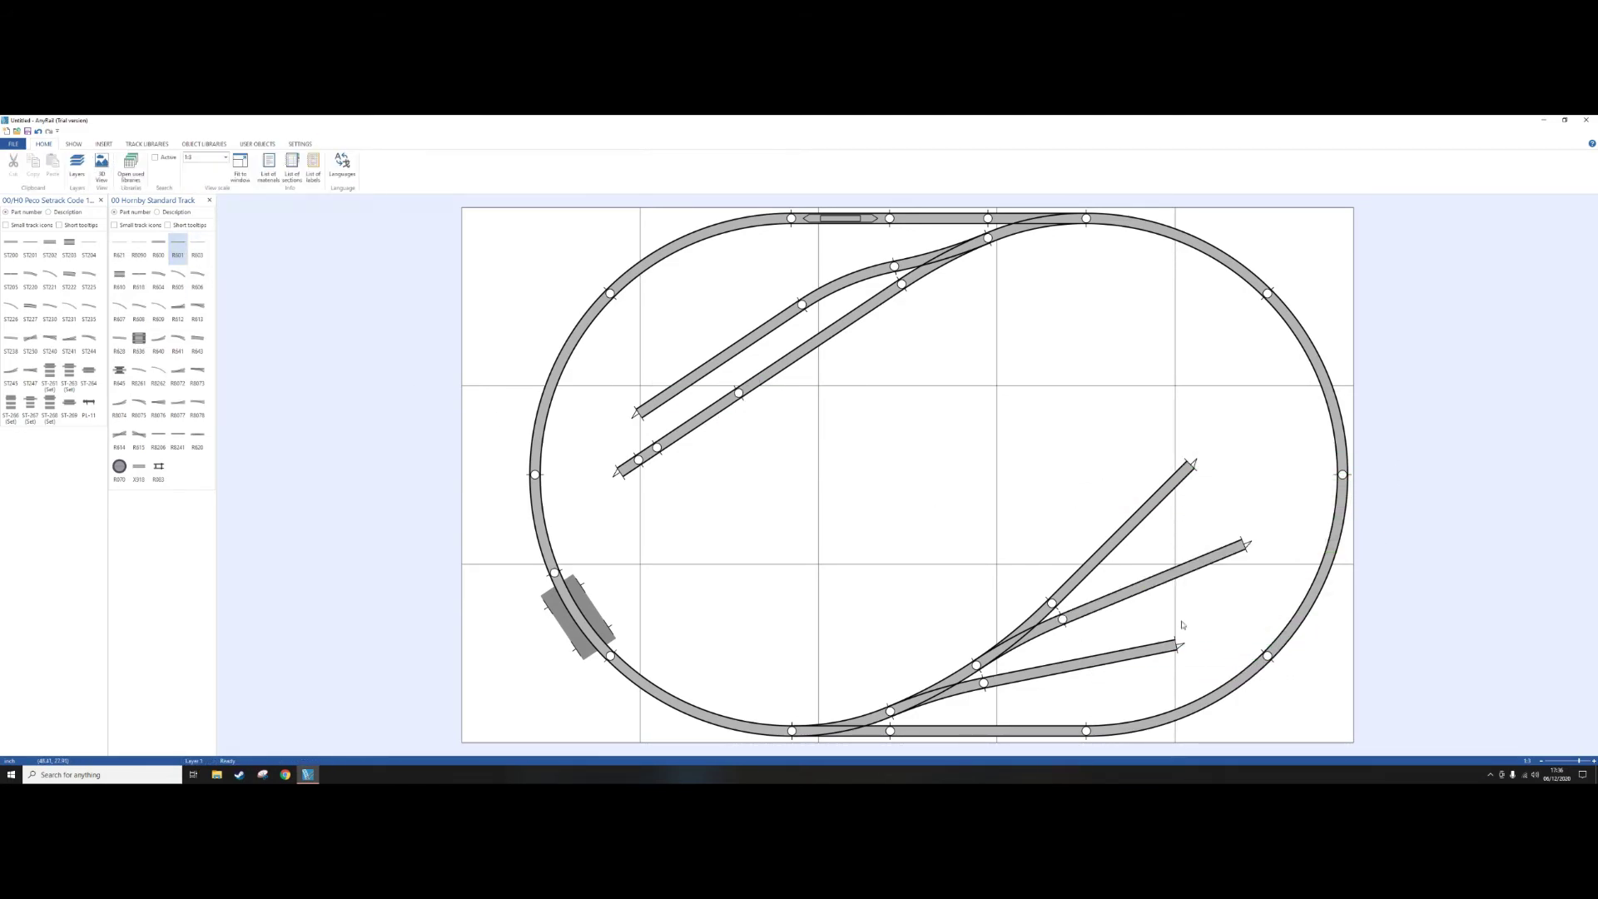
- Delete the R601 straights from both branches of the second lower Y turnout
left_click(1157, 581)
key("Delete")
left_click(1114, 543)
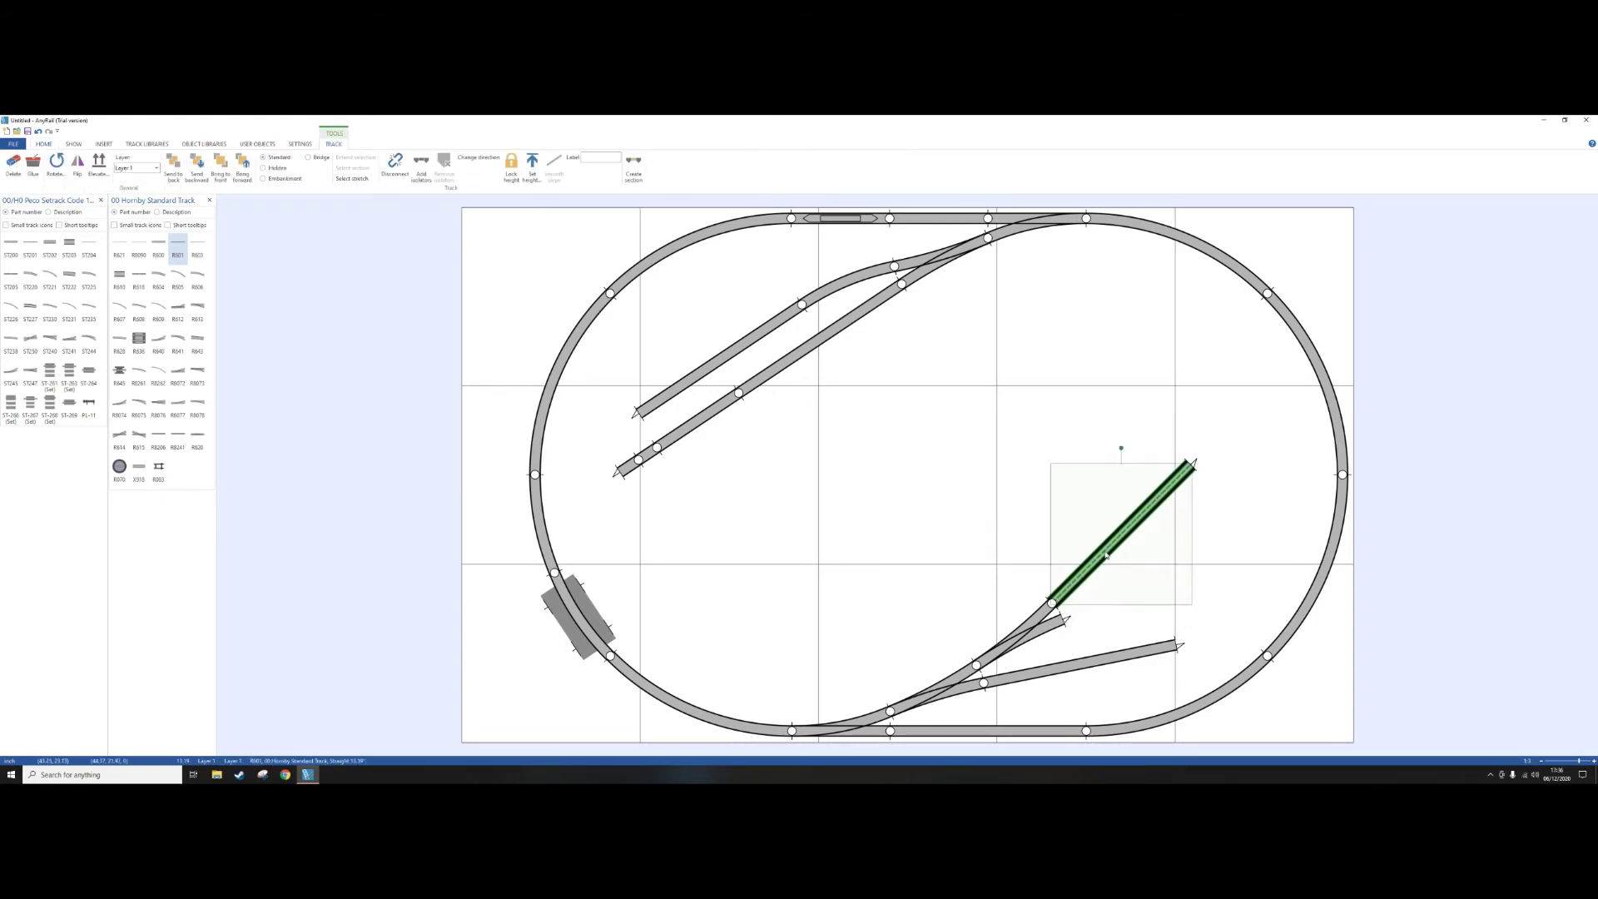
key("Delete")
- Extend the lowest siding with an R600 straight and join an R628 curve to both branches of the second lower Y turnout
left_click(158, 245)
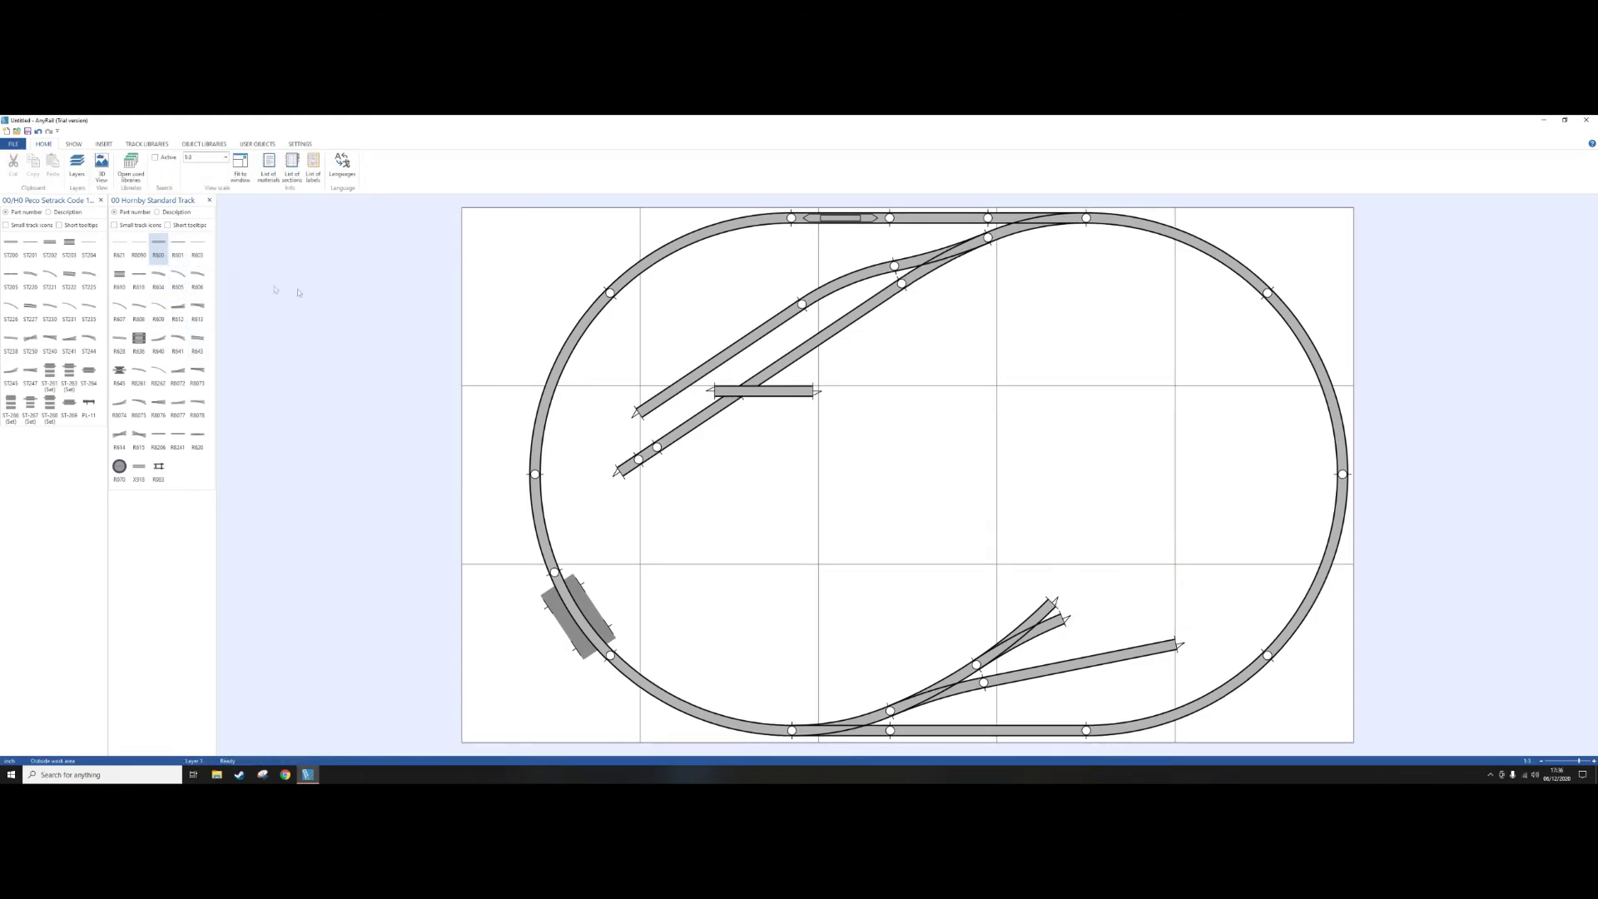
left_click_drag(777, 412, 1238, 651)
left_click(123, 342)
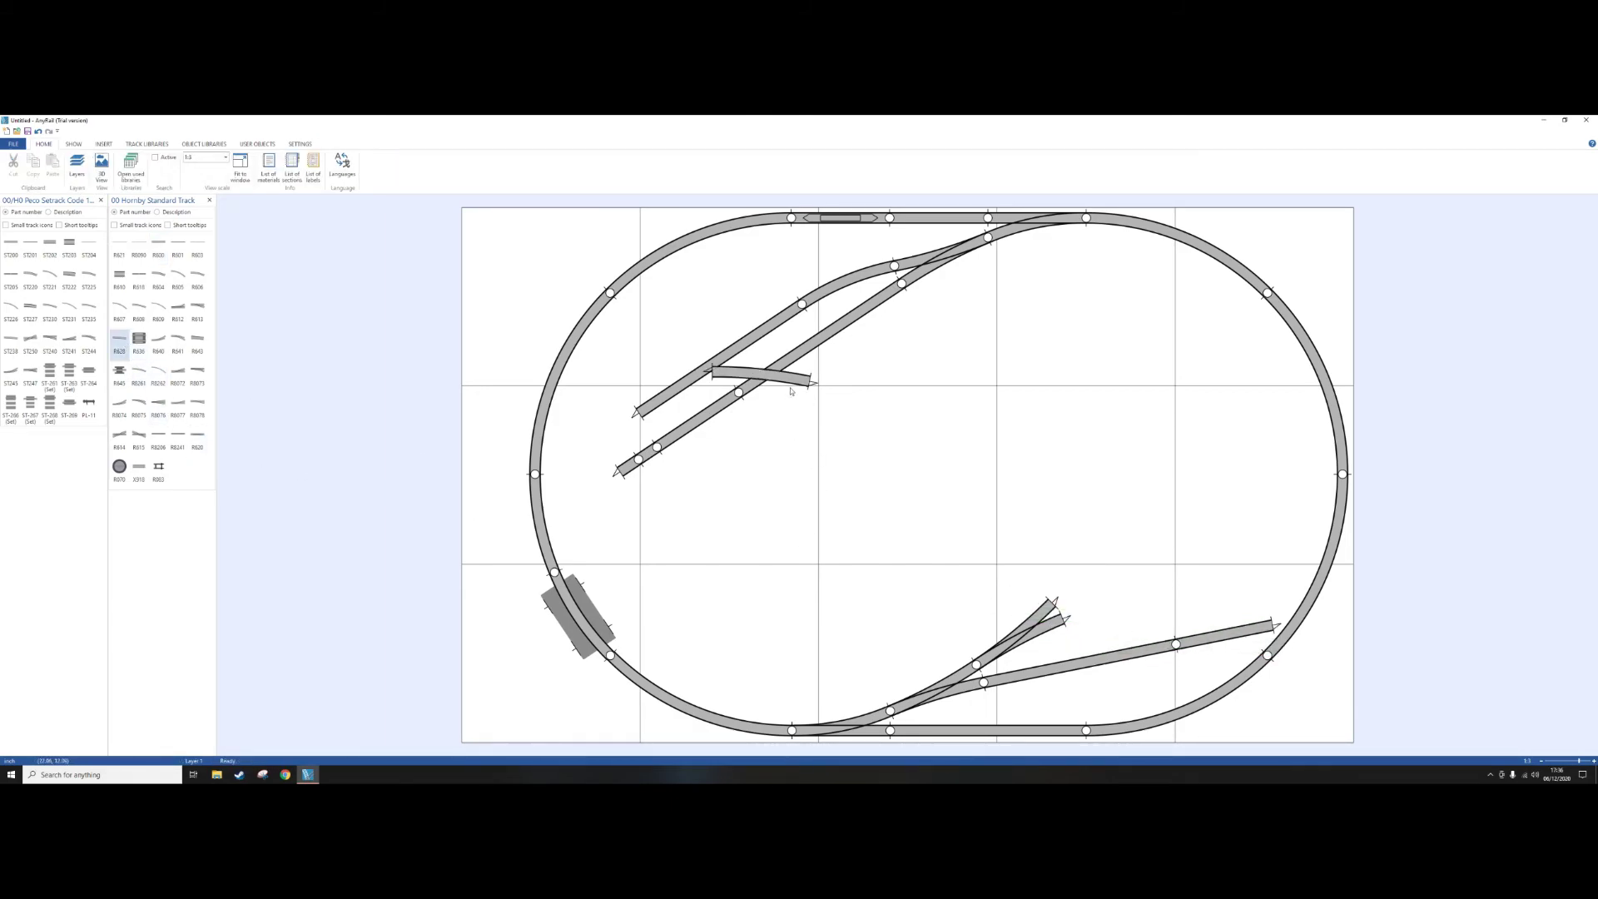
left_click_drag(791, 391, 1155, 623)
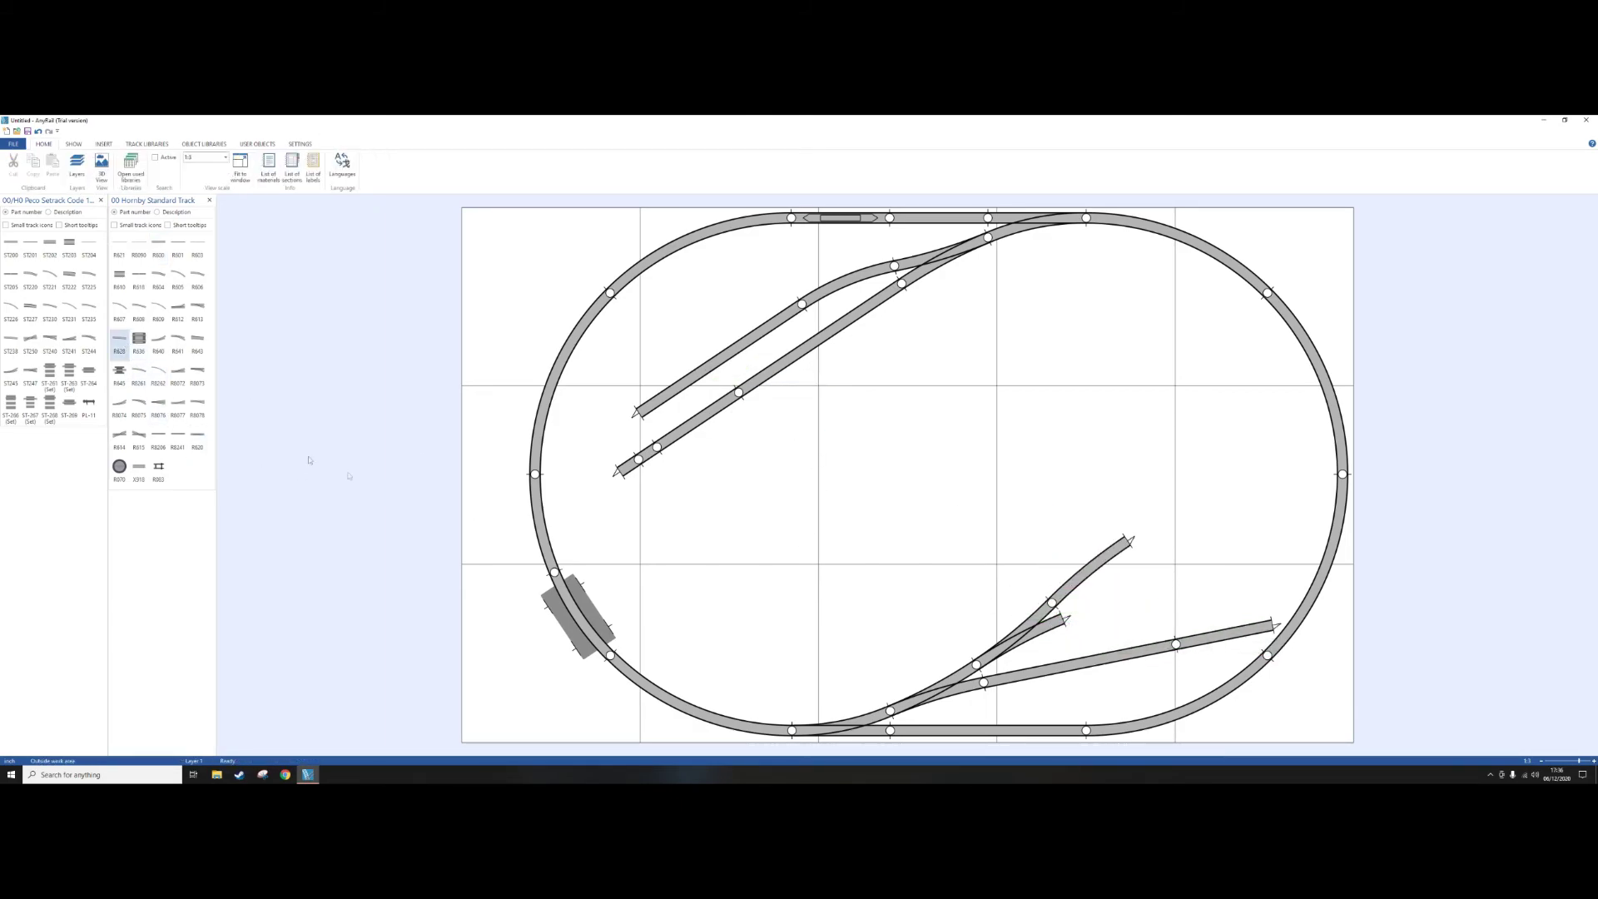
left_click(119, 342)
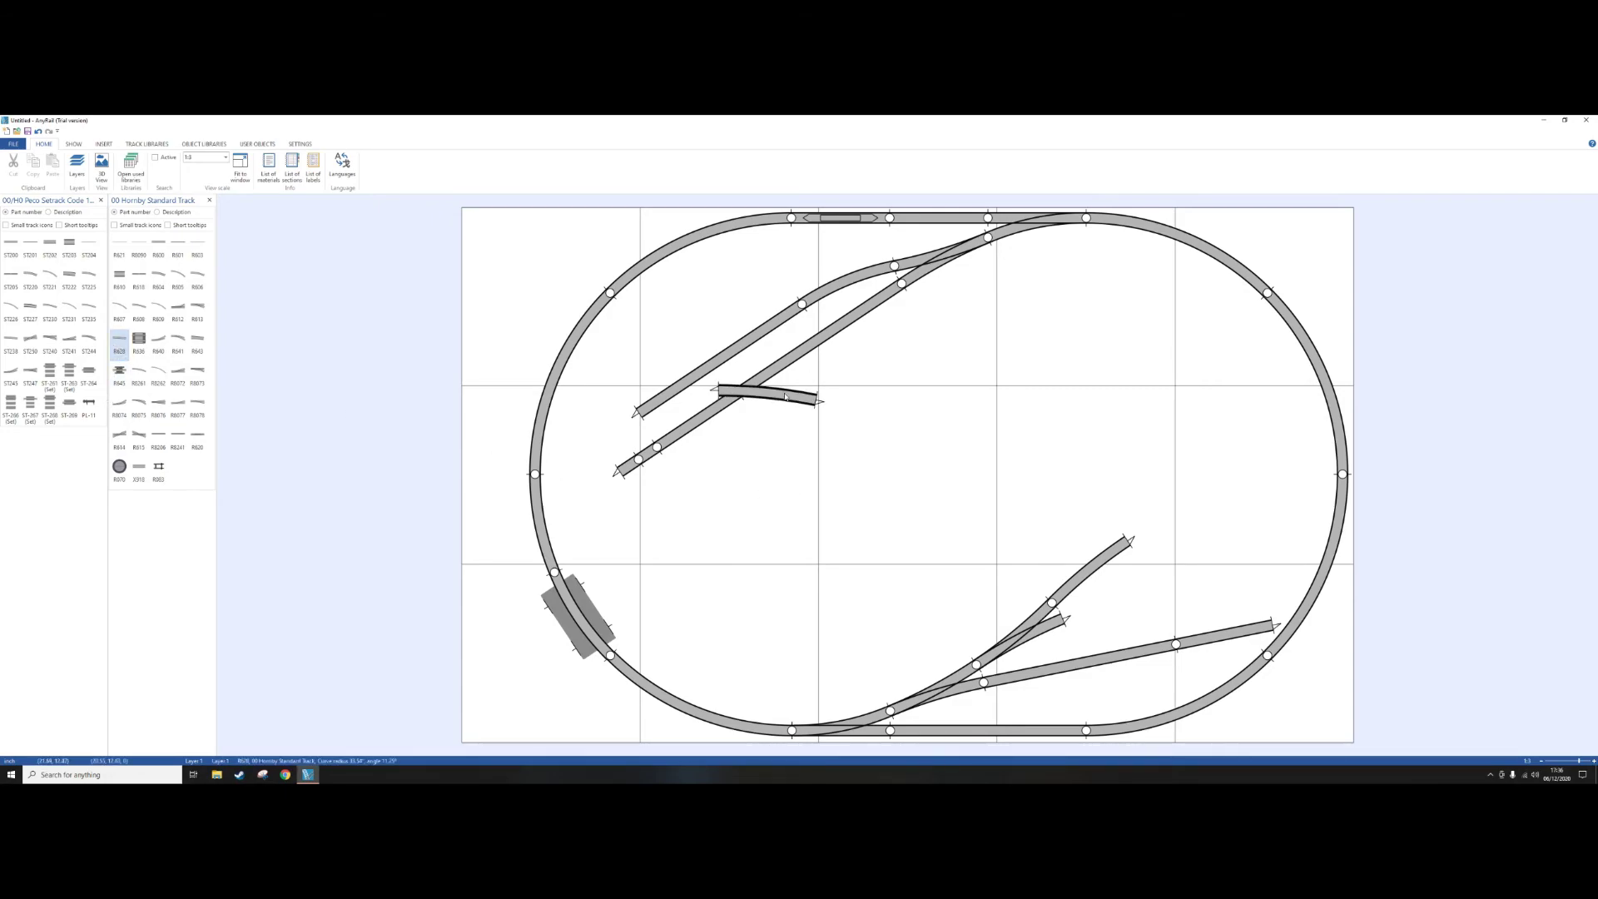
left_click_drag(786, 397, 1104, 616)
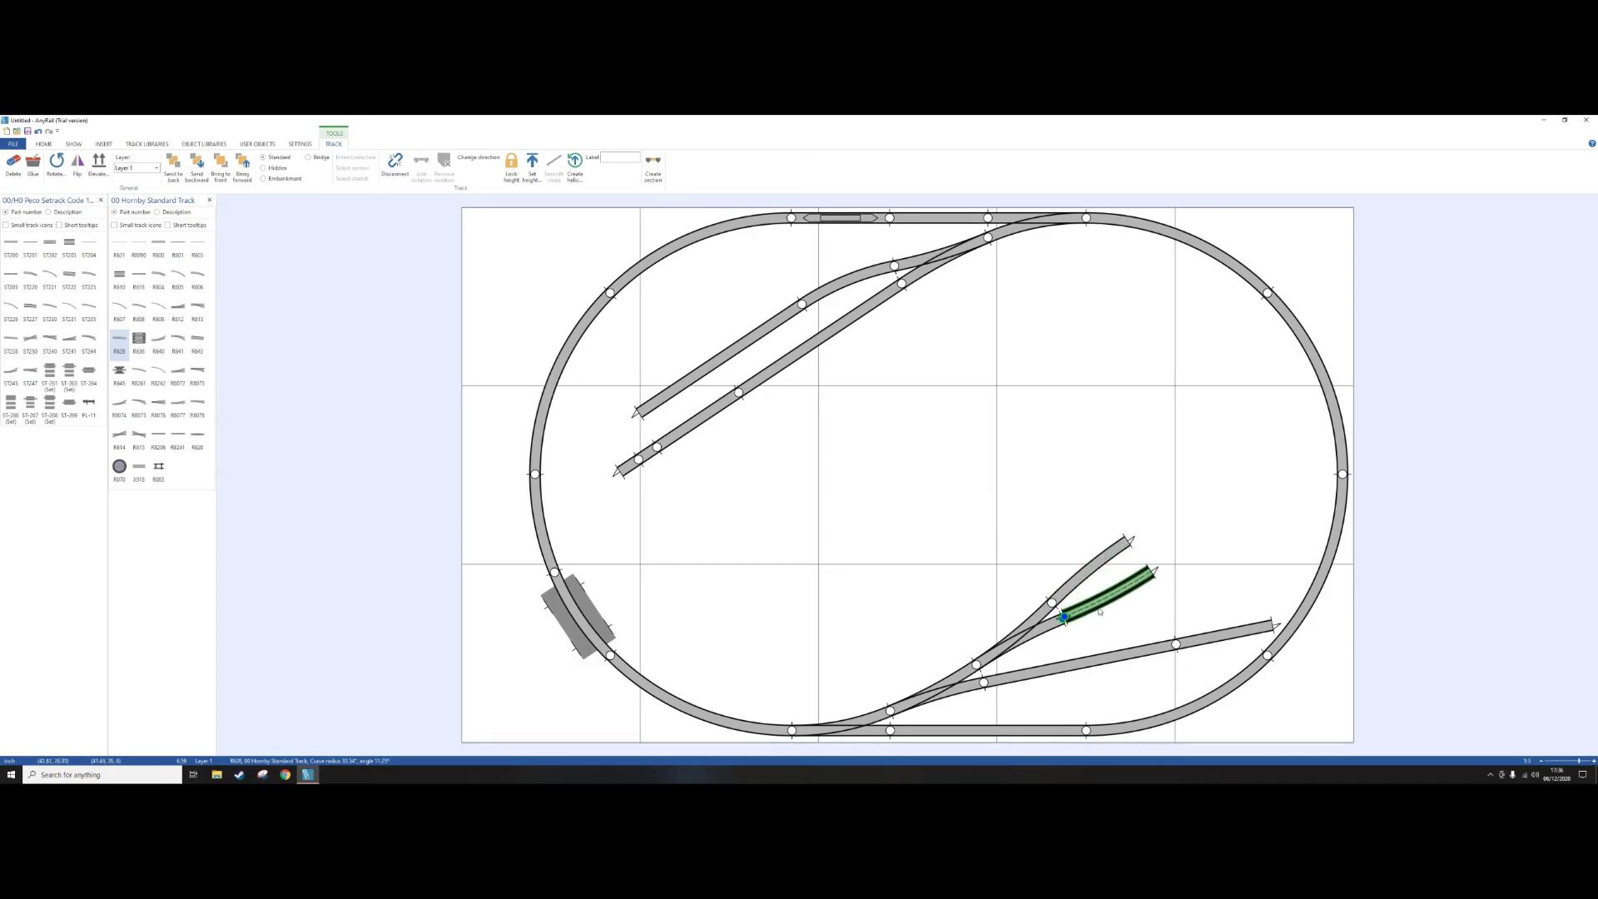
left_click(1164, 573)
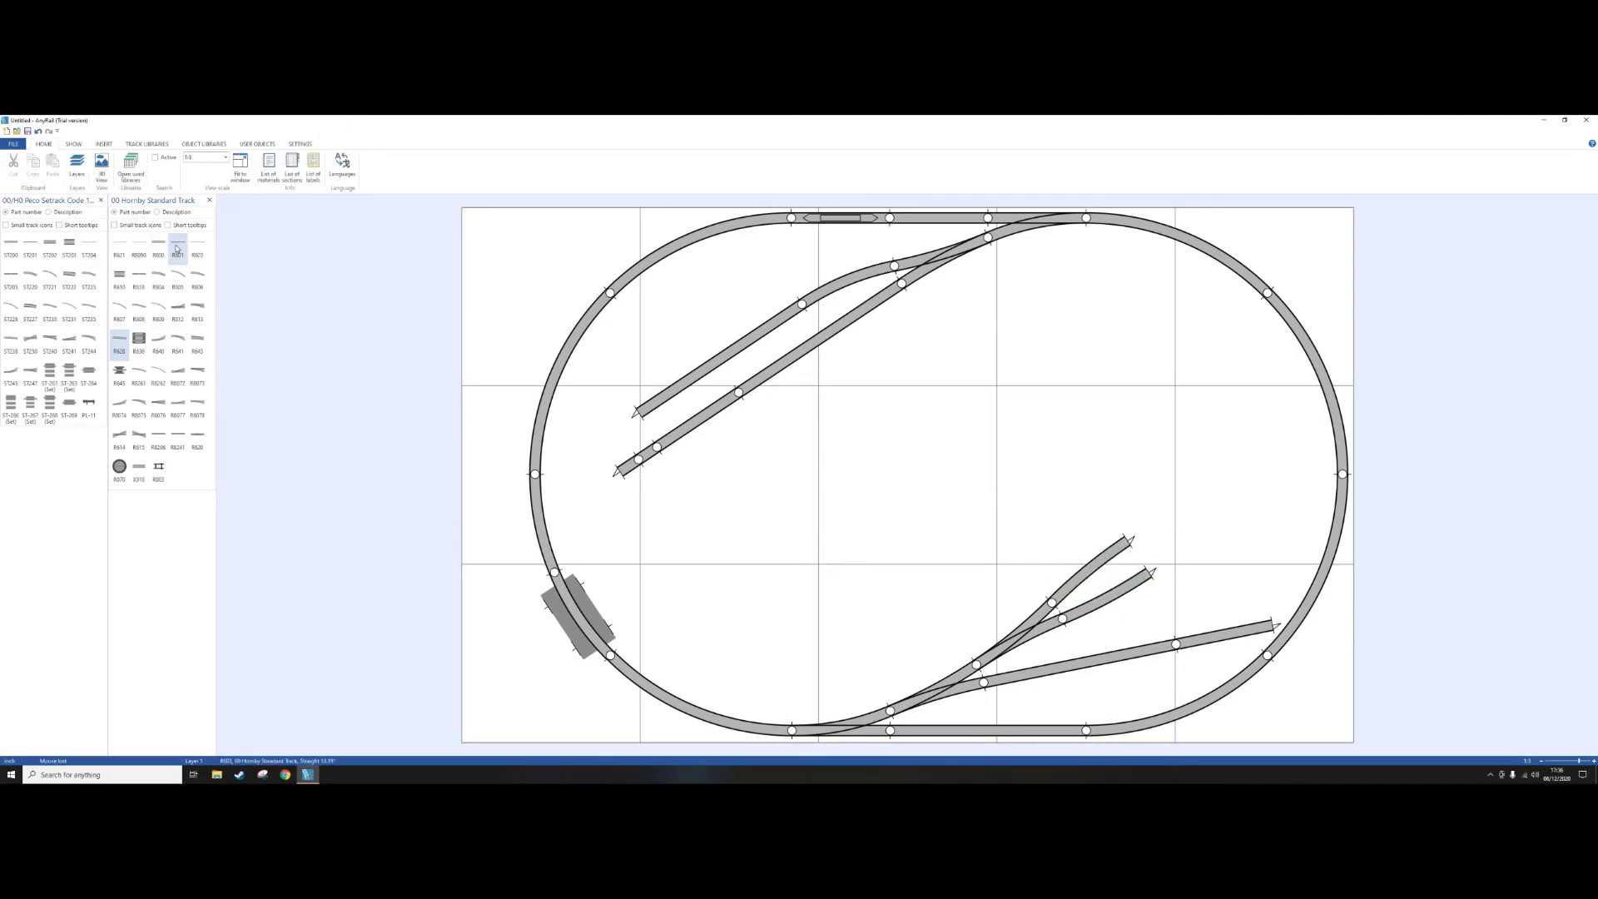
- Join an R601 straight to the open end of each R628 curve to form two parallel sidings
left_click(178, 246)
left_click_drag(666, 377, 1138, 545)
left_click(1139, 545)
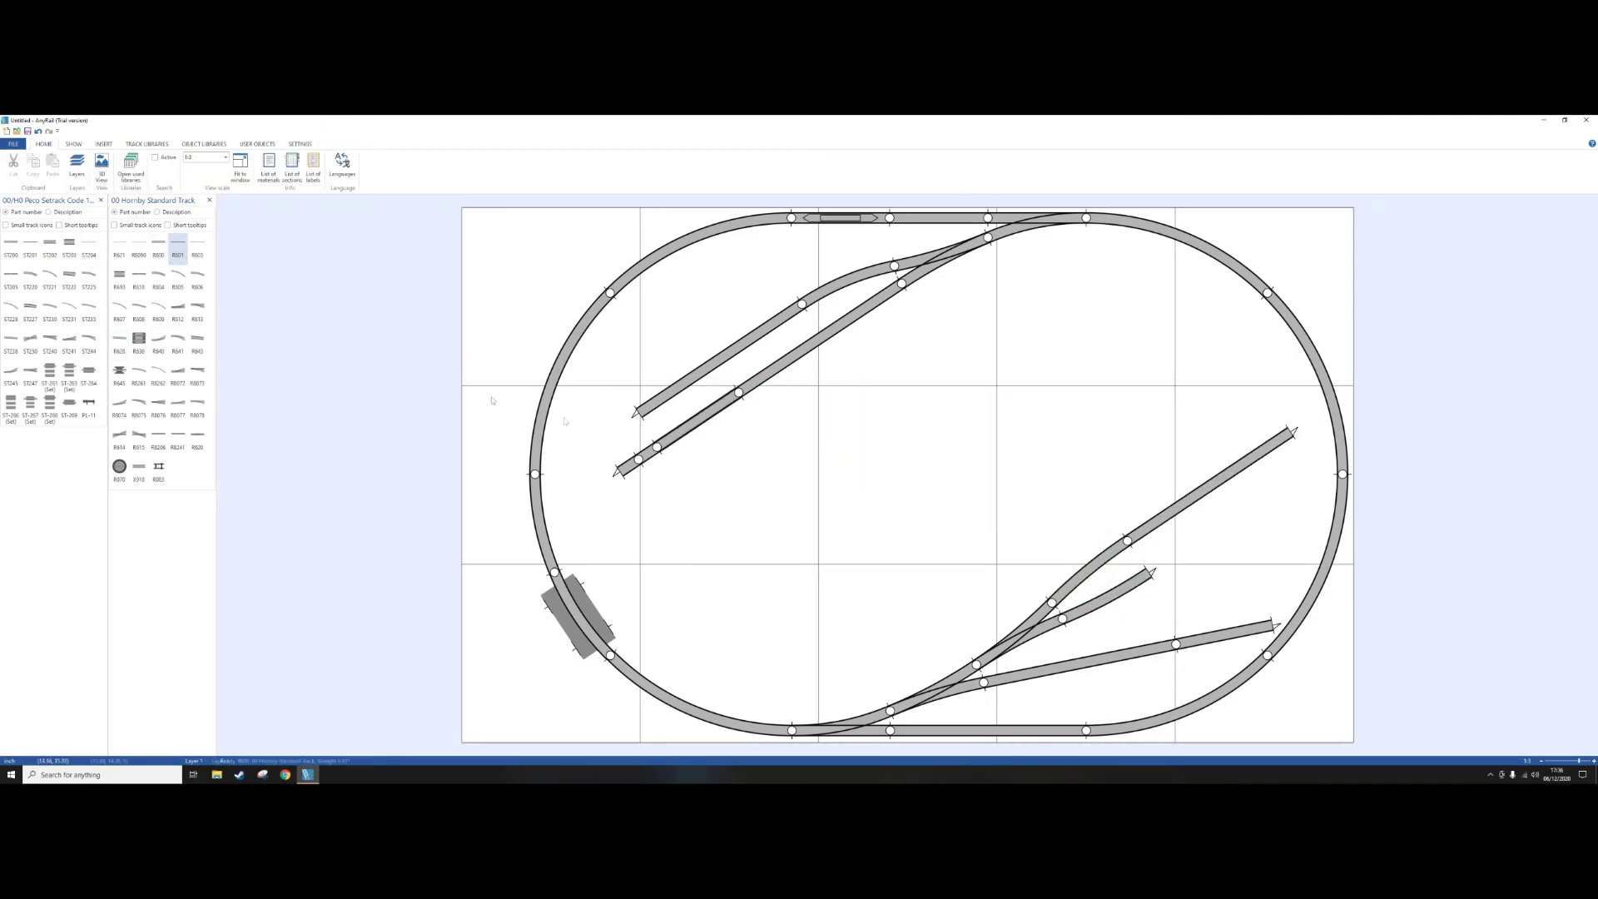
left_click(177, 246)
left_click(824, 380)
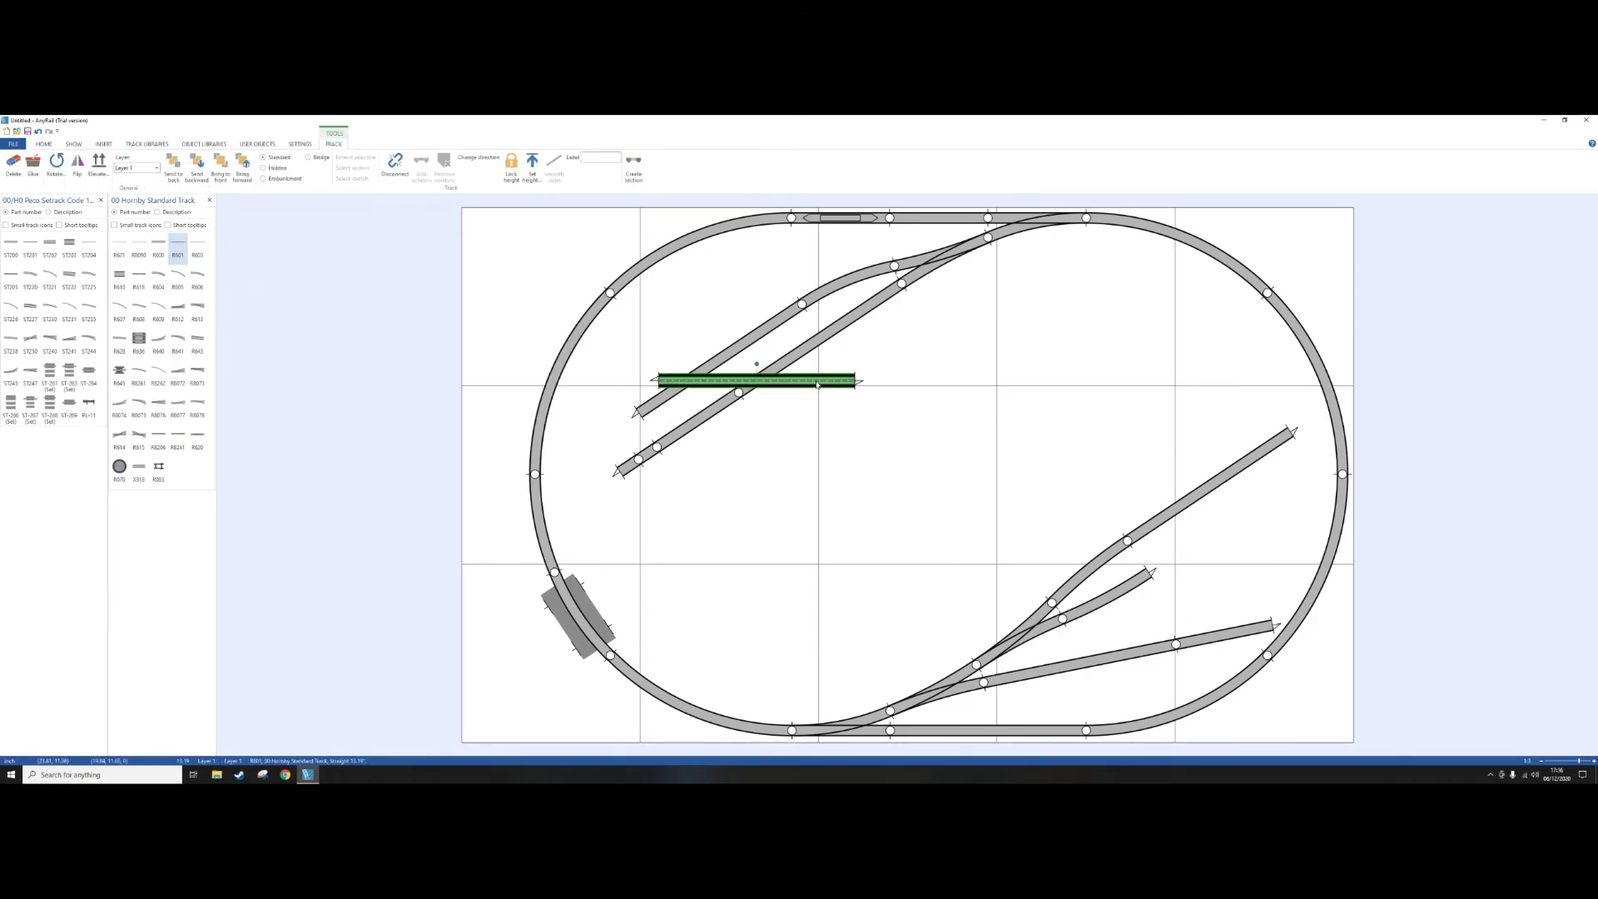
left_click_drag(824, 380, 1315, 573)
left_click(1225, 594)
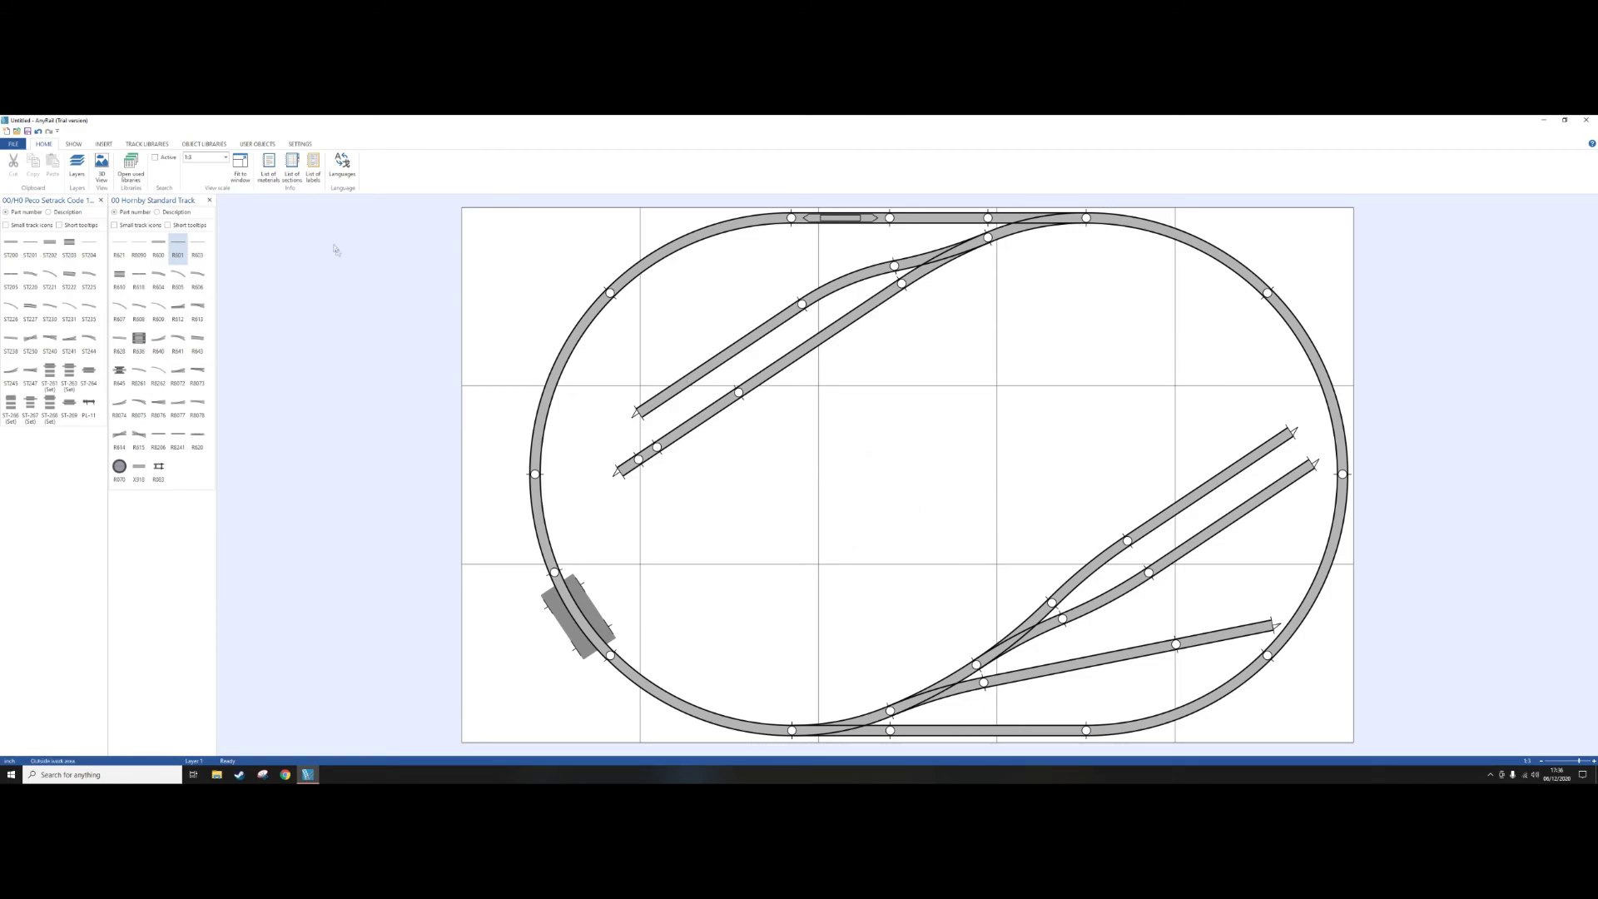
- Display the part numbers on all track pieces in the plan
left_click(70, 145)
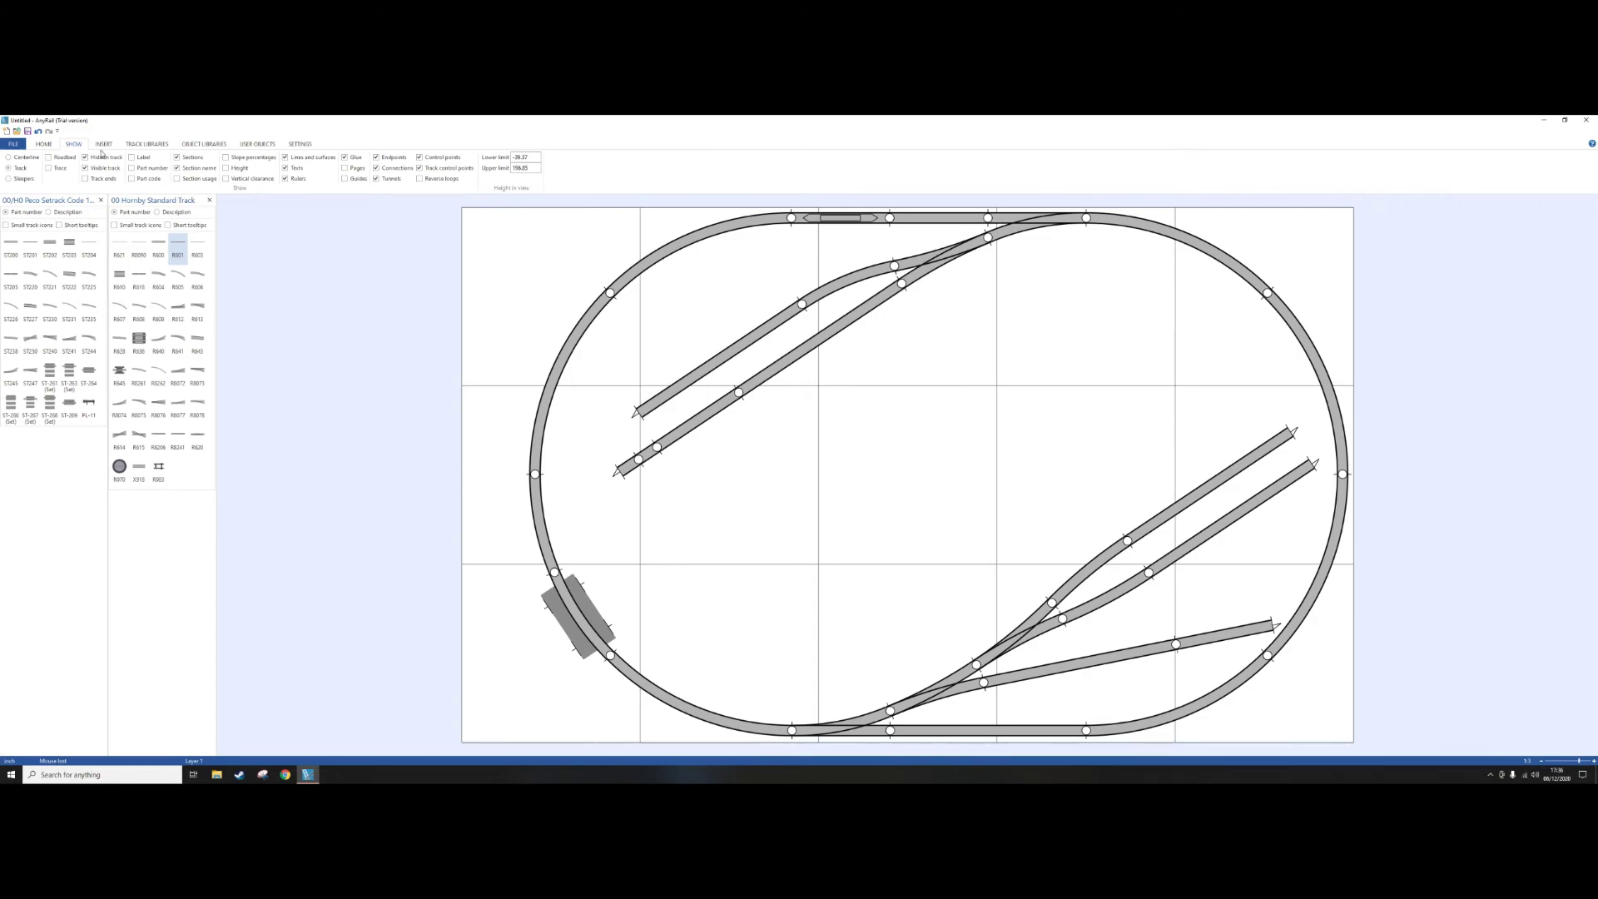
left_click(131, 168)
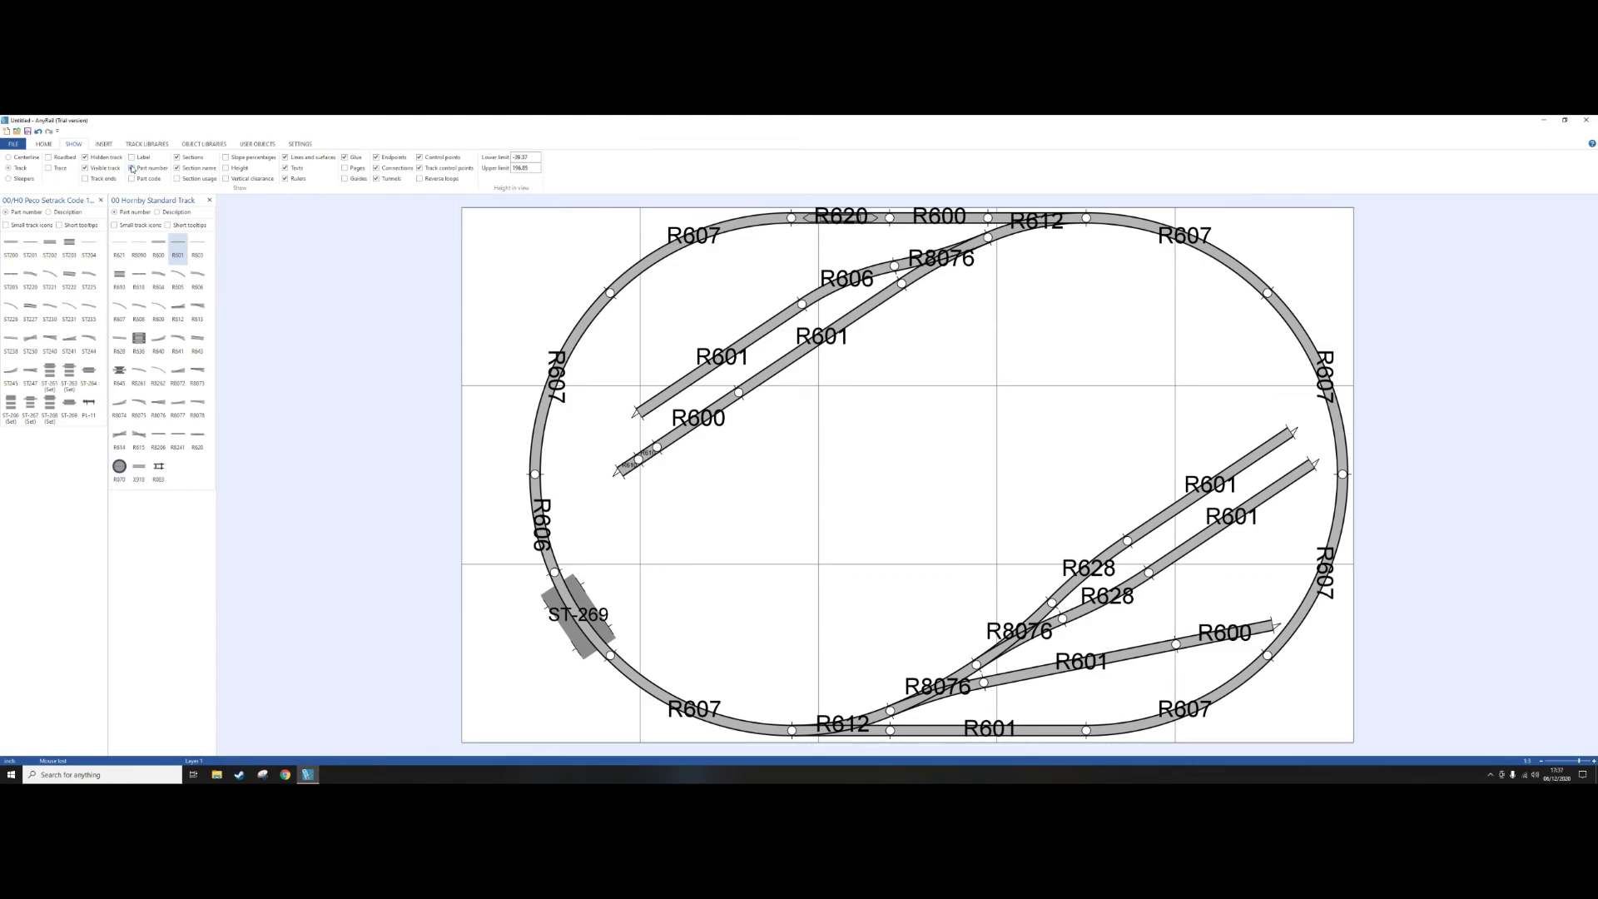
left_click(131, 168)
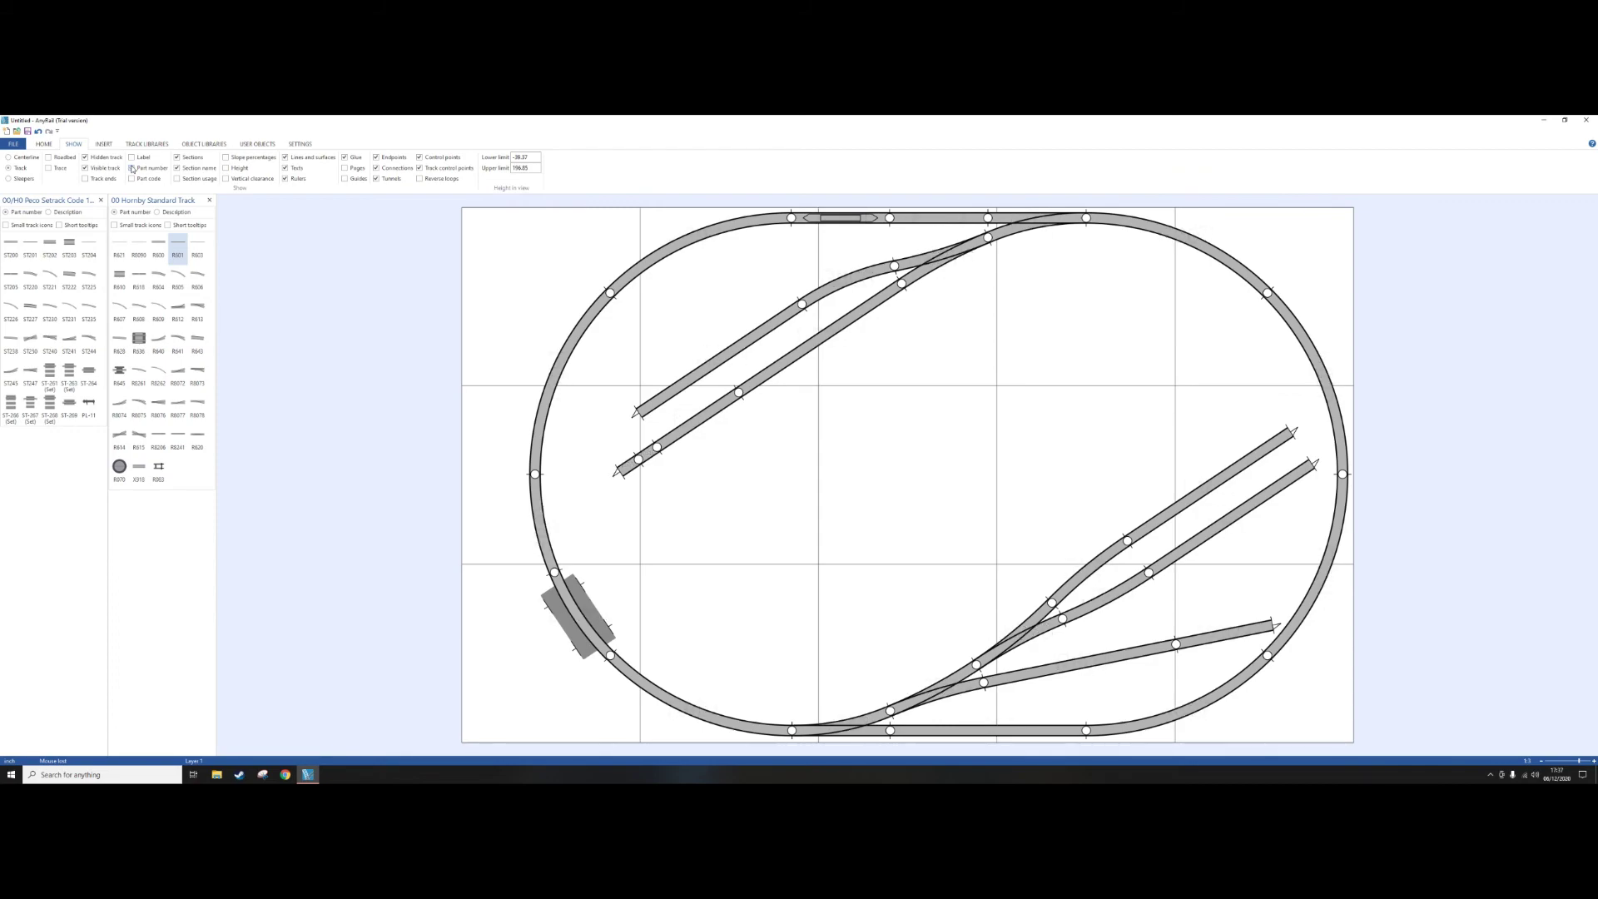
left_click(132, 168)
- Open the list of materials and review the track pieces needed for the layout
left_click(40, 144)
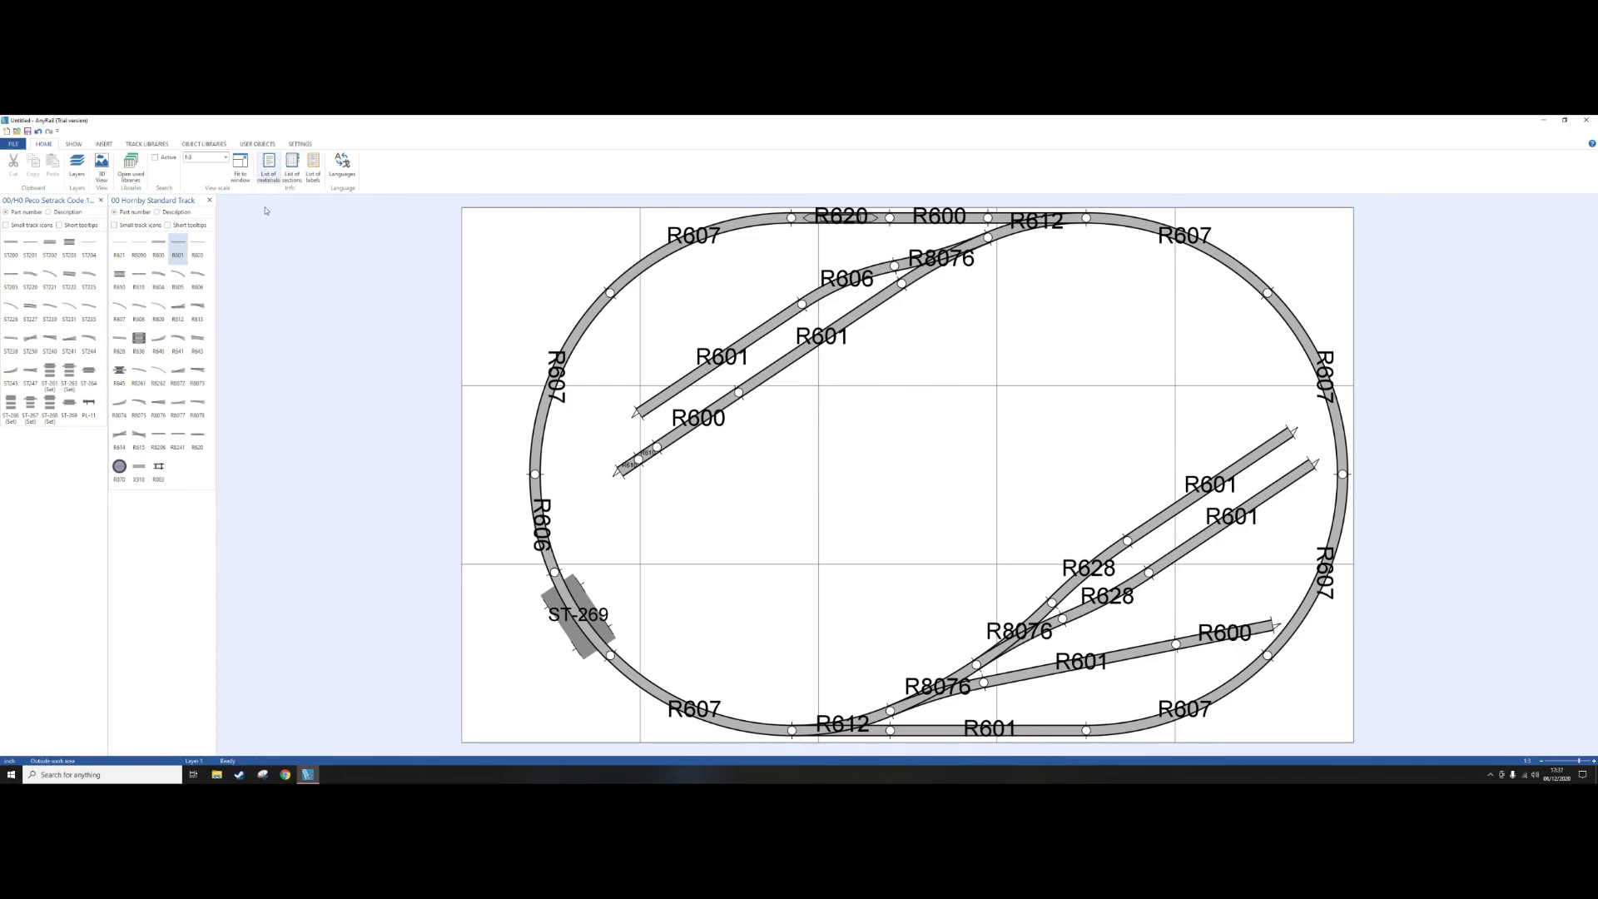
left_click(269, 169)
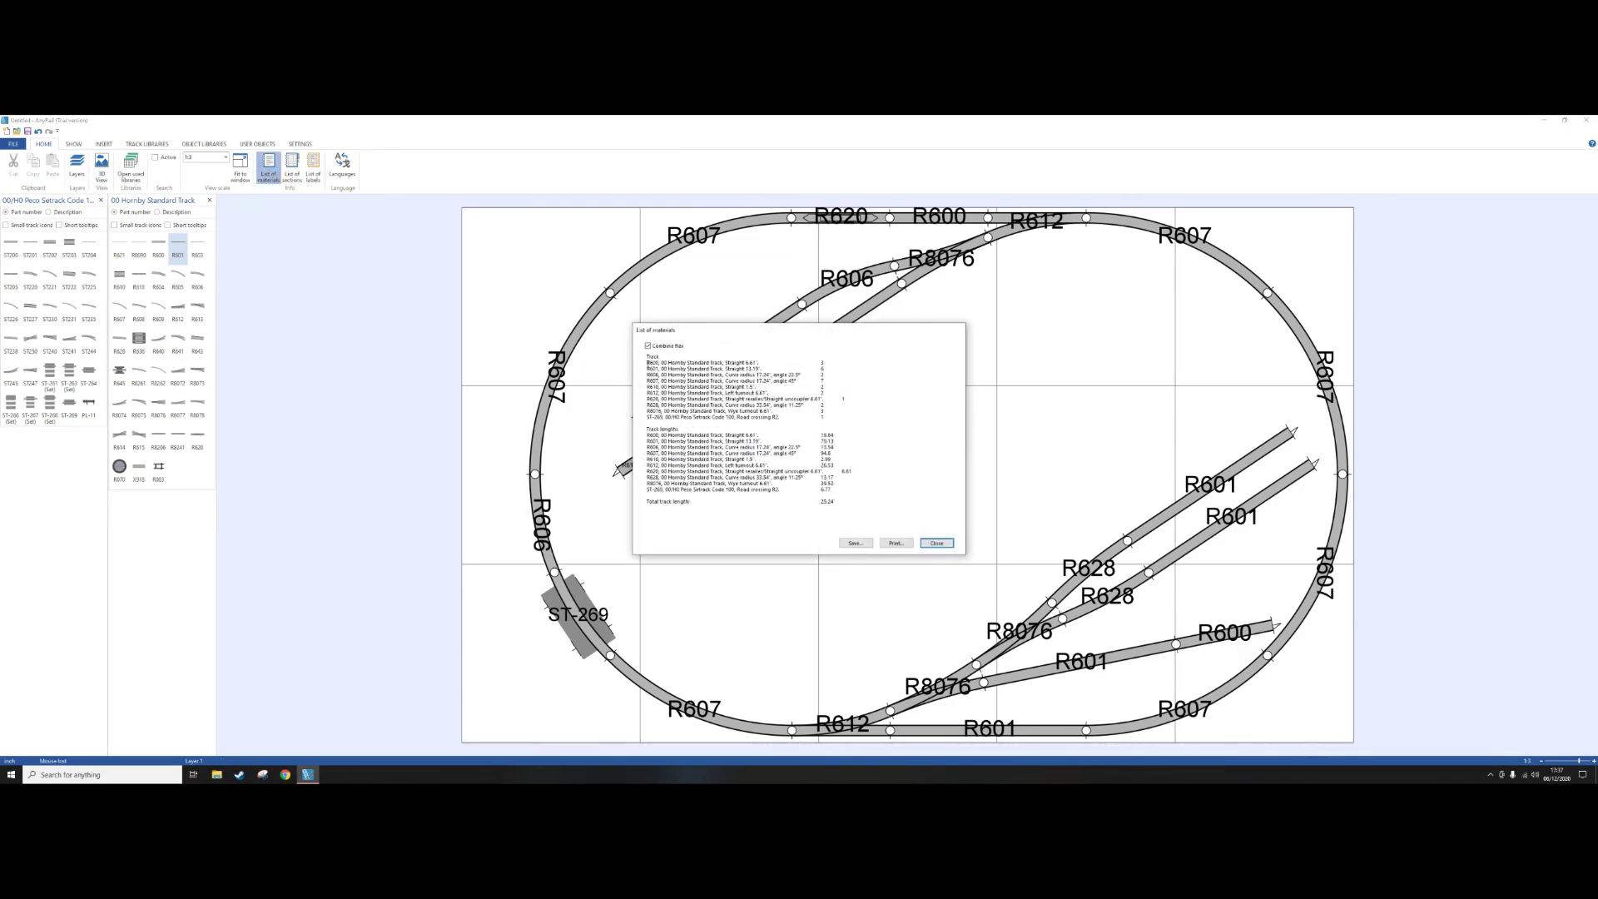
left_click_drag(648, 364, 696, 381)
left_click_drag(792, 416, 843, 417)
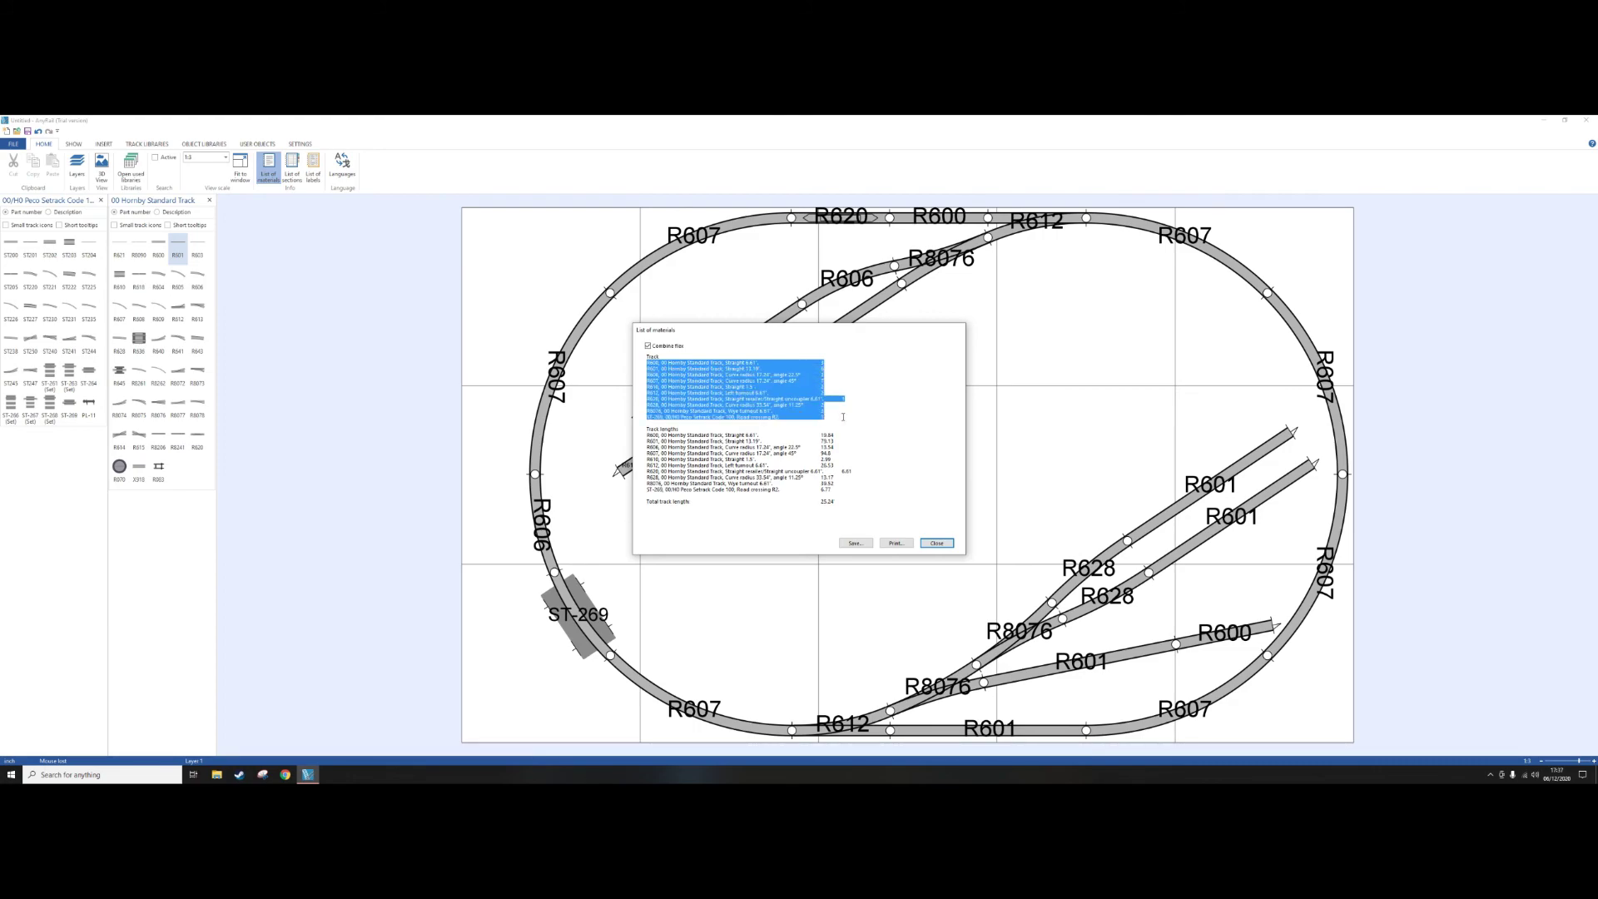
left_click(772, 374)
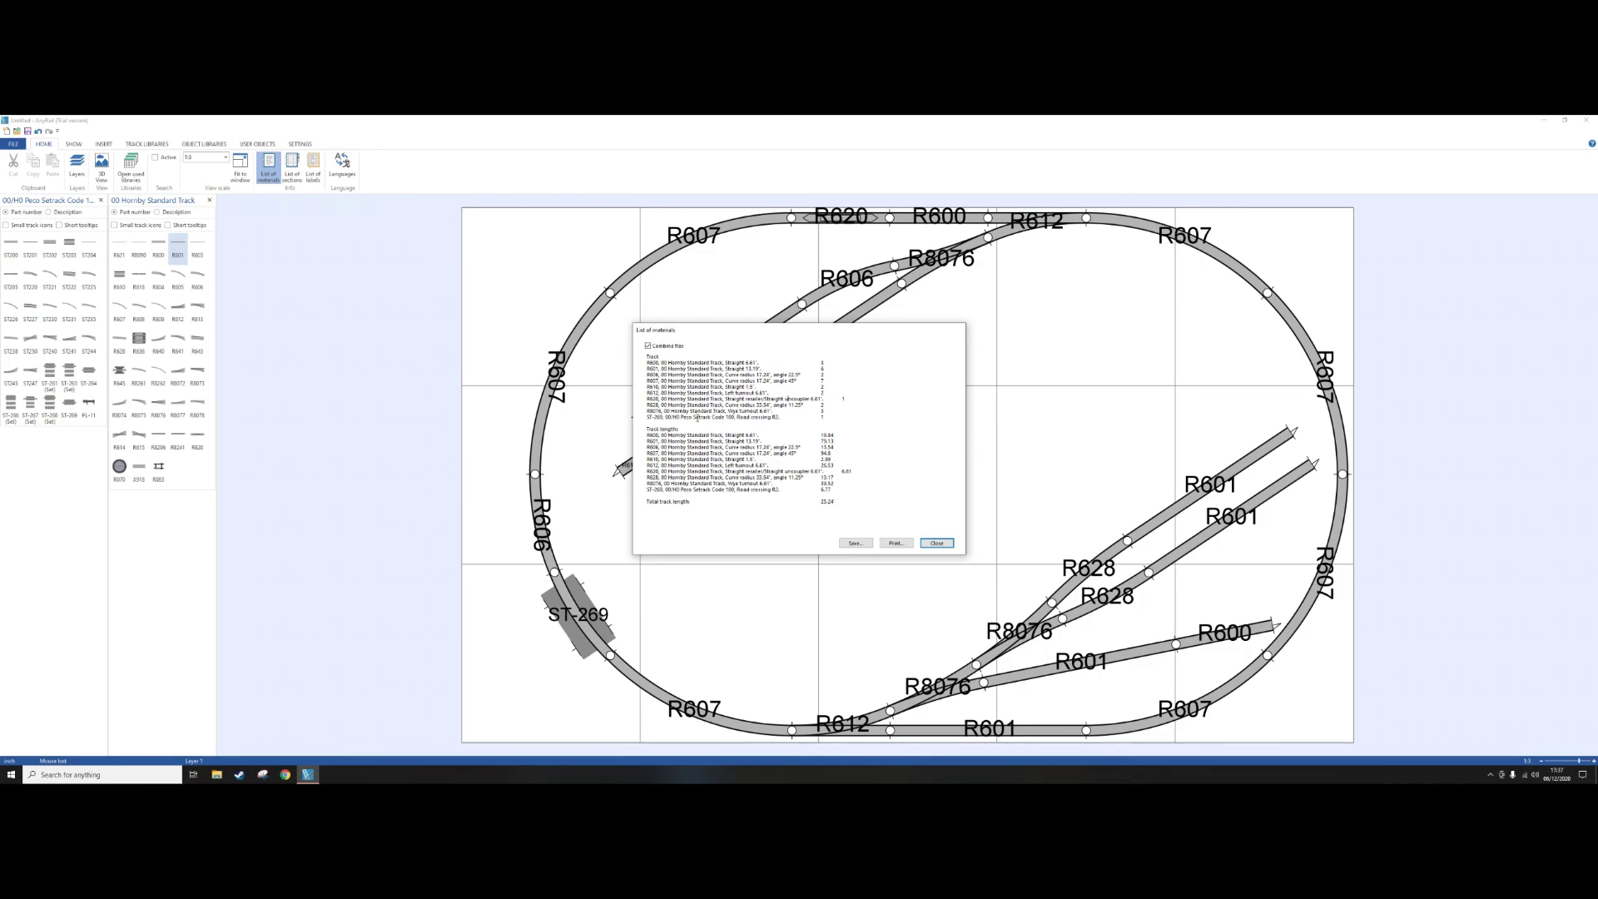
- Close the list of materials and hide the part numbers on the track plan
left_click(937, 543)
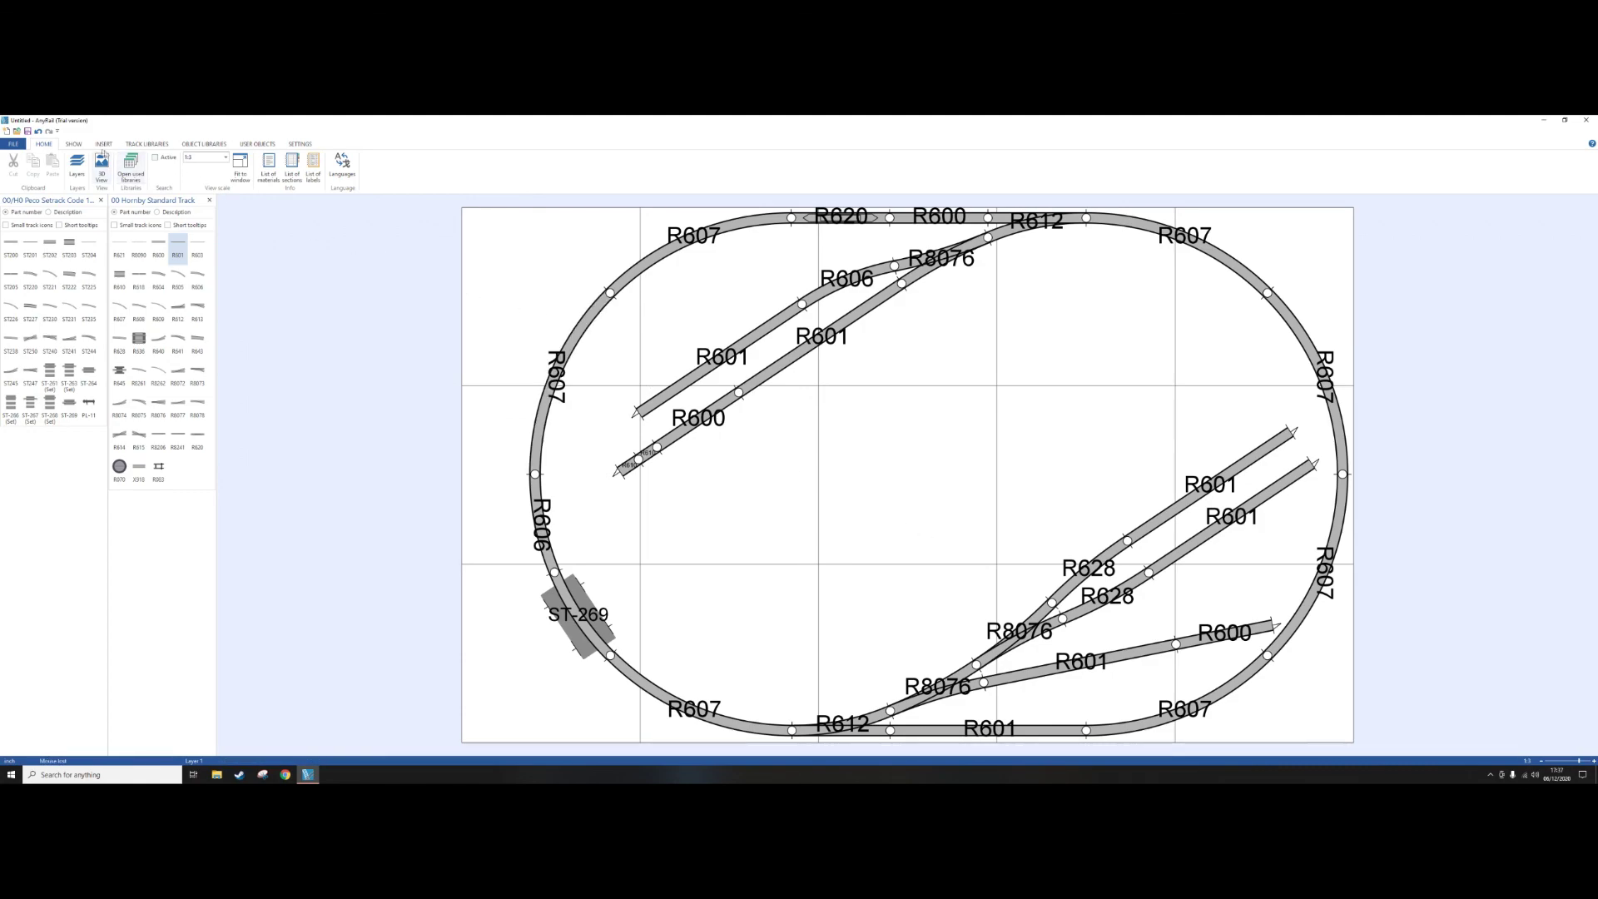
left_click(74, 145)
left_click(132, 169)
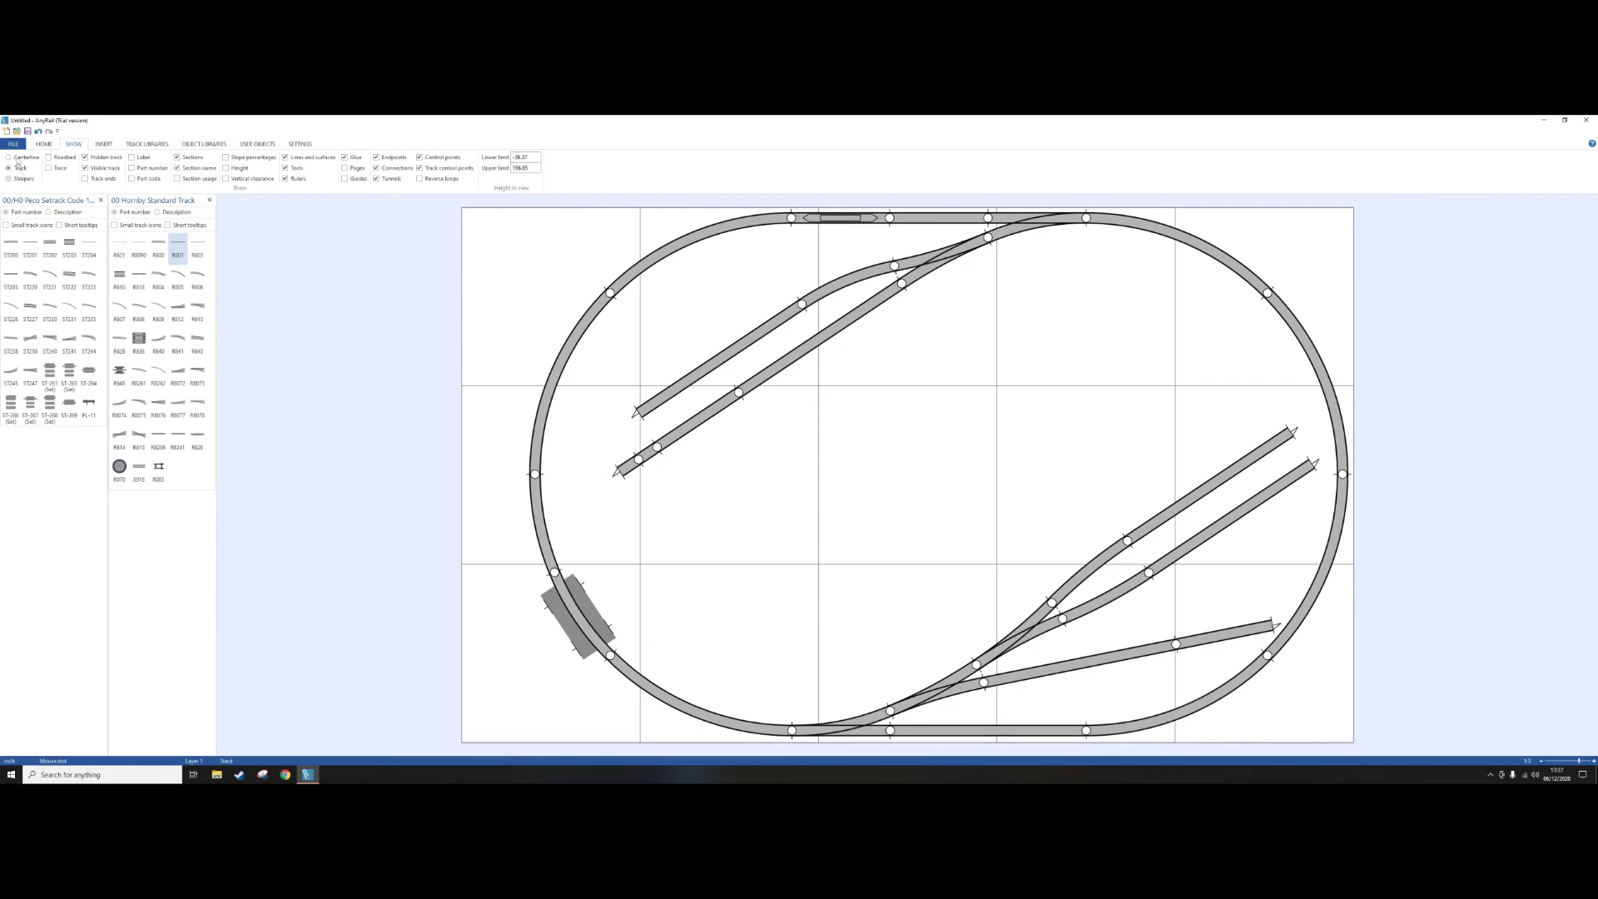
- Show the layout in 3D, trying the blue sky background before setting it to cloudy
left_click(44, 144)
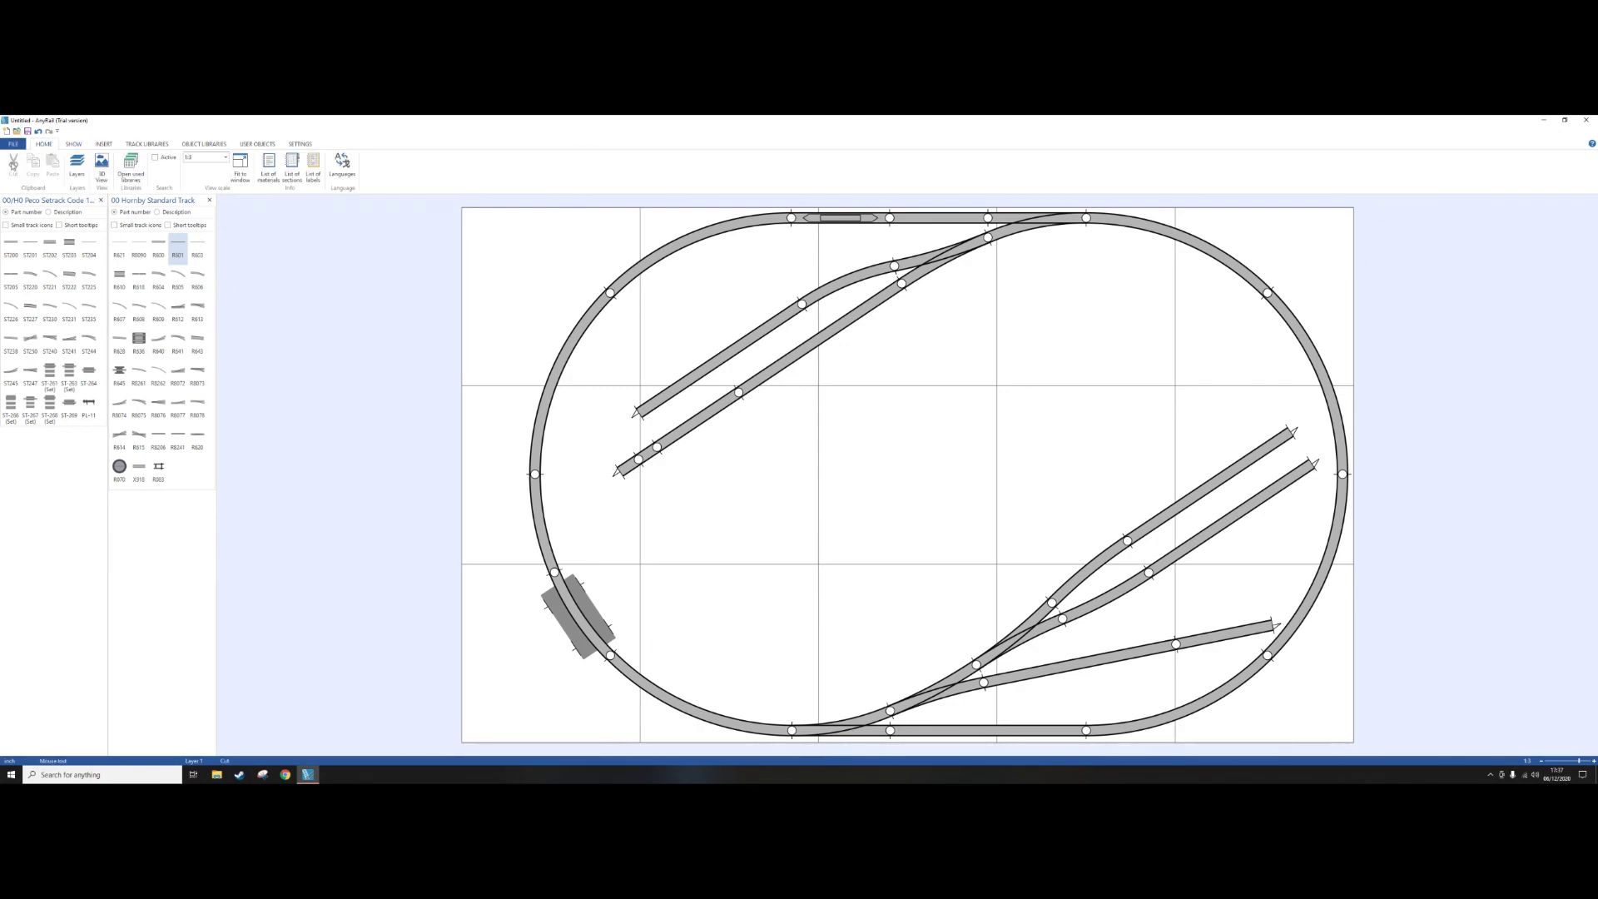
left_click(102, 166)
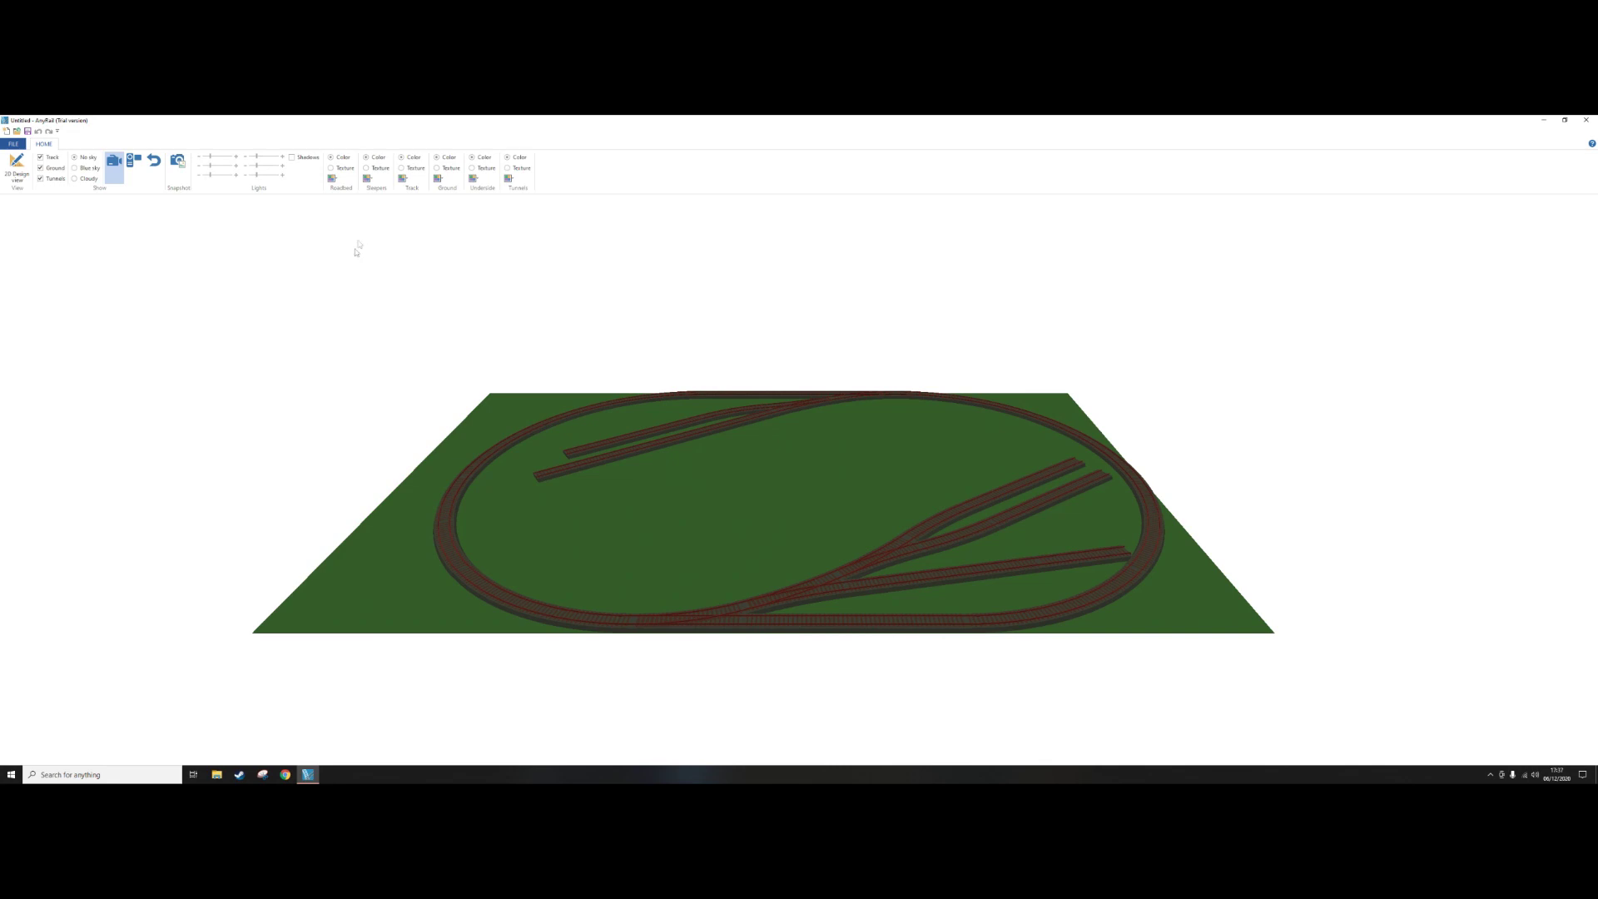
left_click(74, 168)
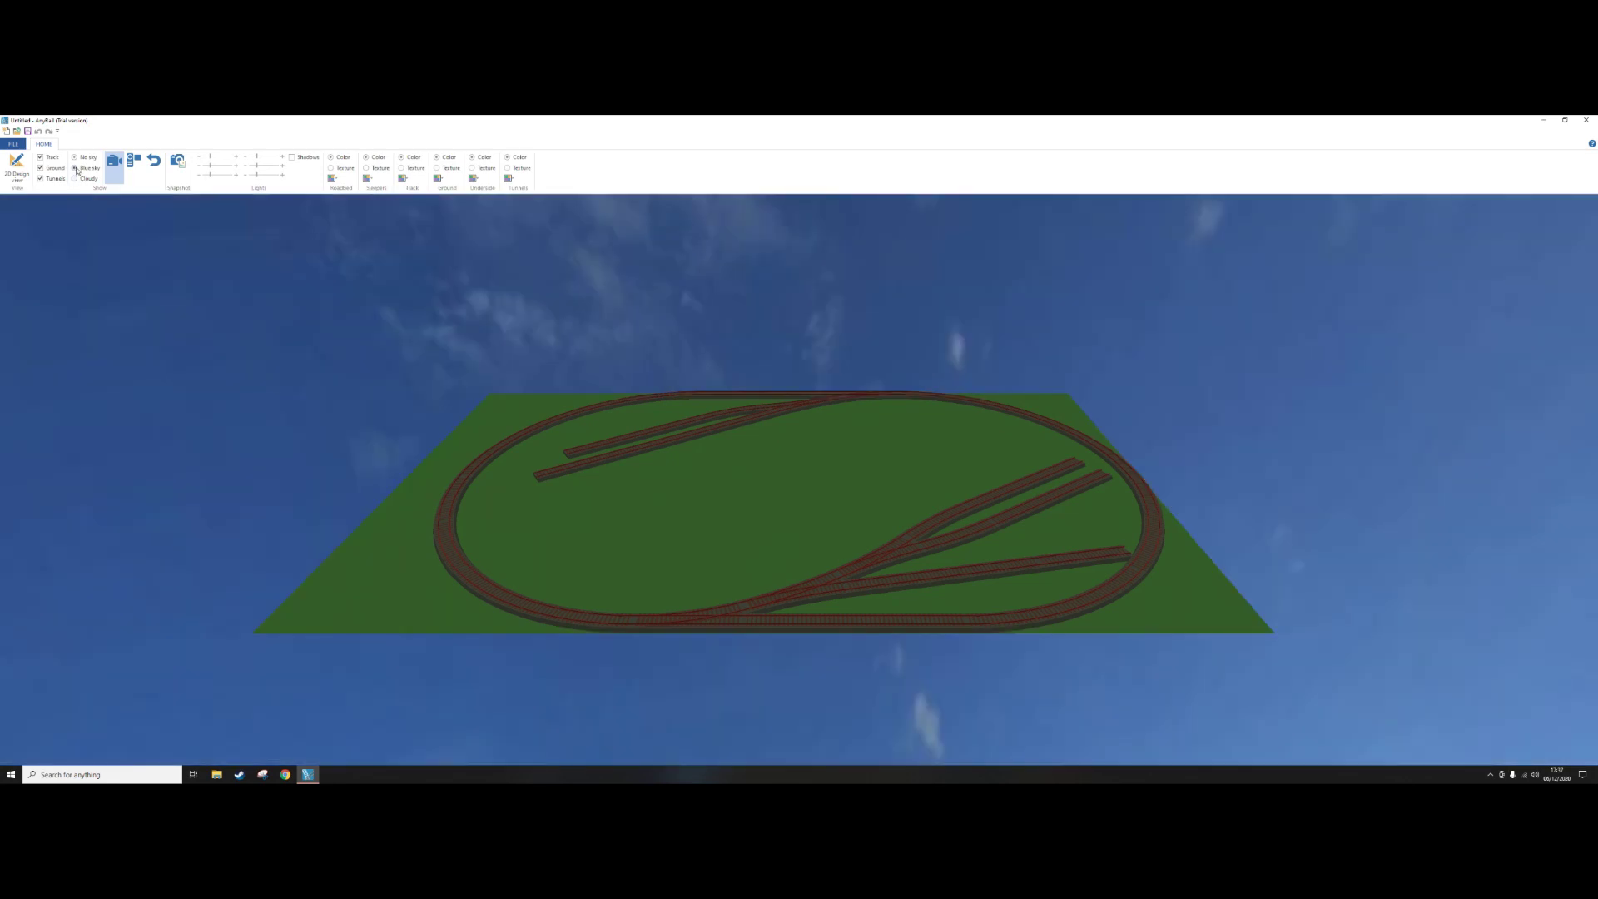
left_click(75, 179)
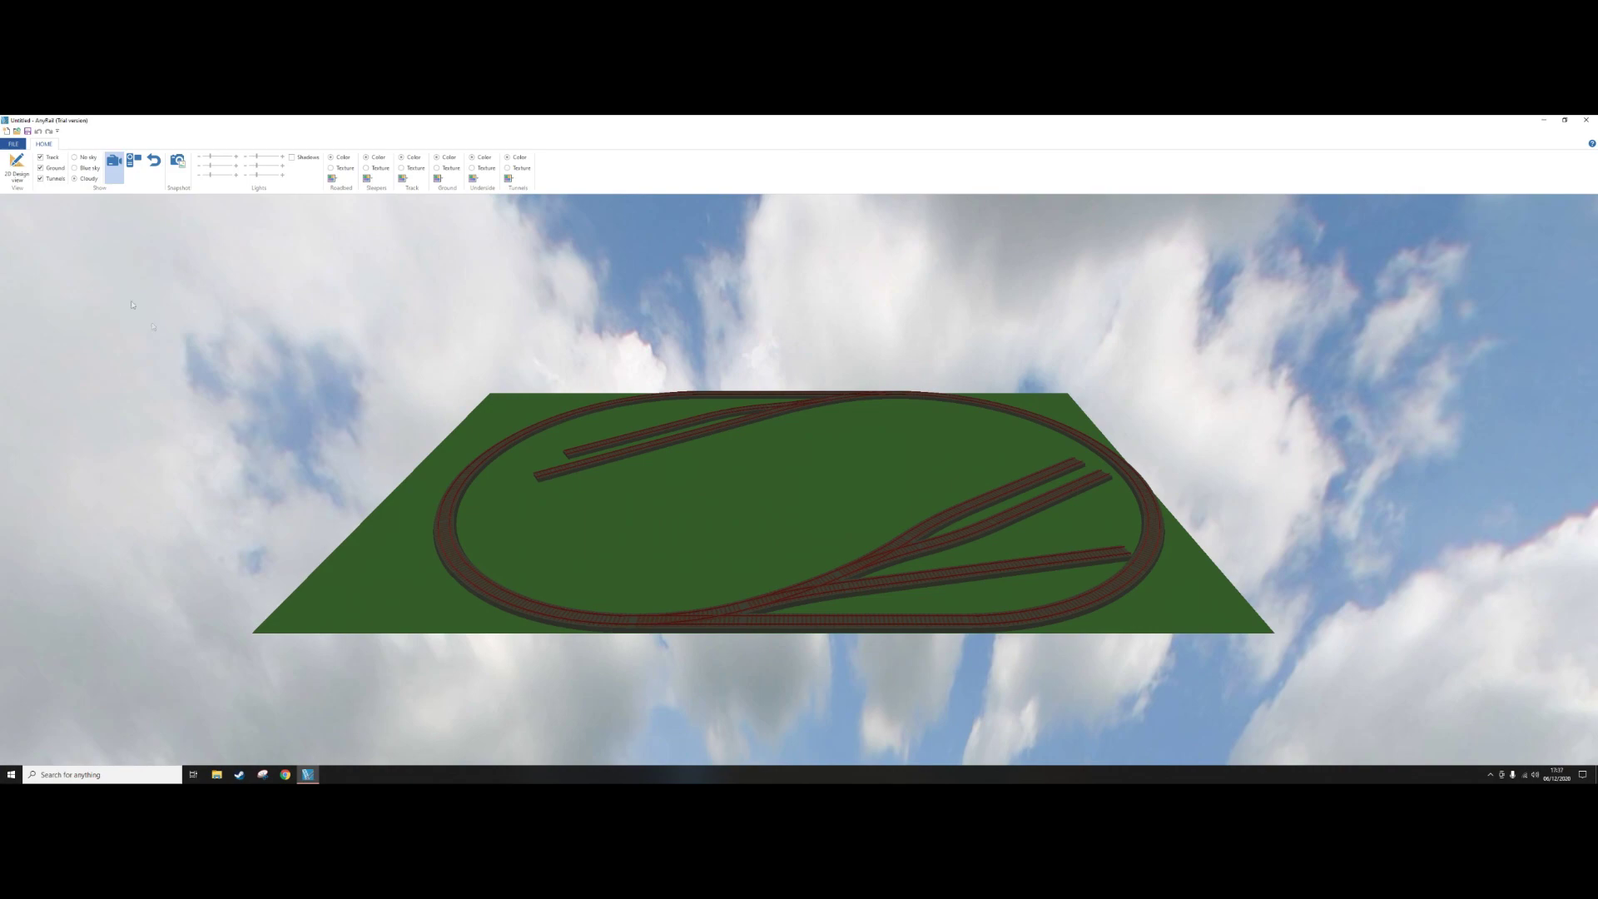
- Open the file and help page from the 3D view
left_click(16, 145)
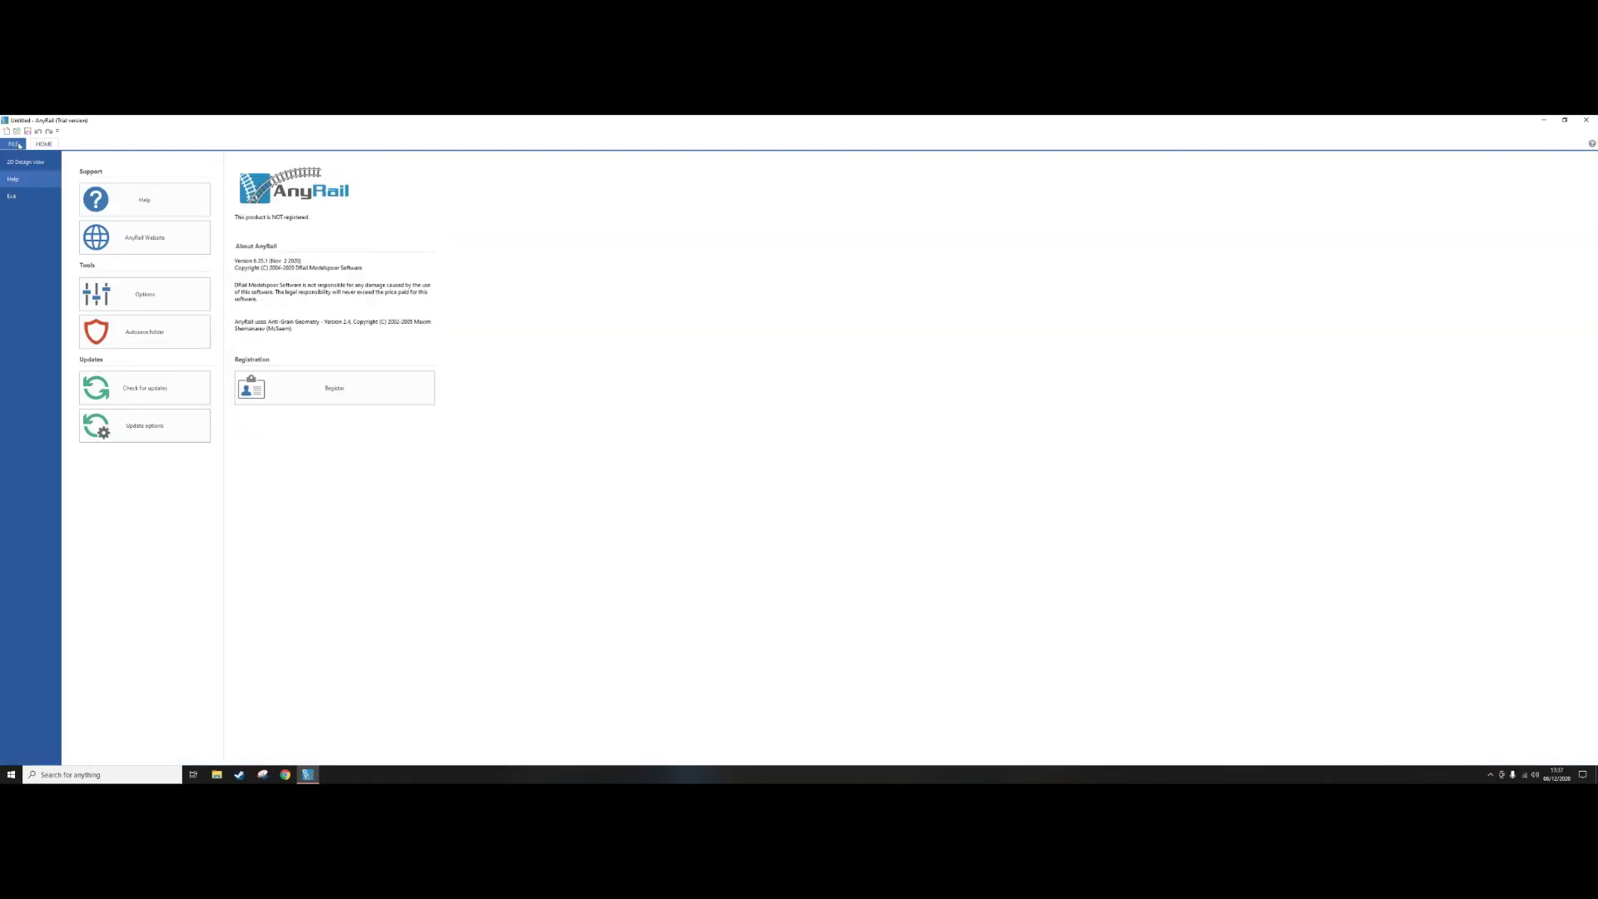